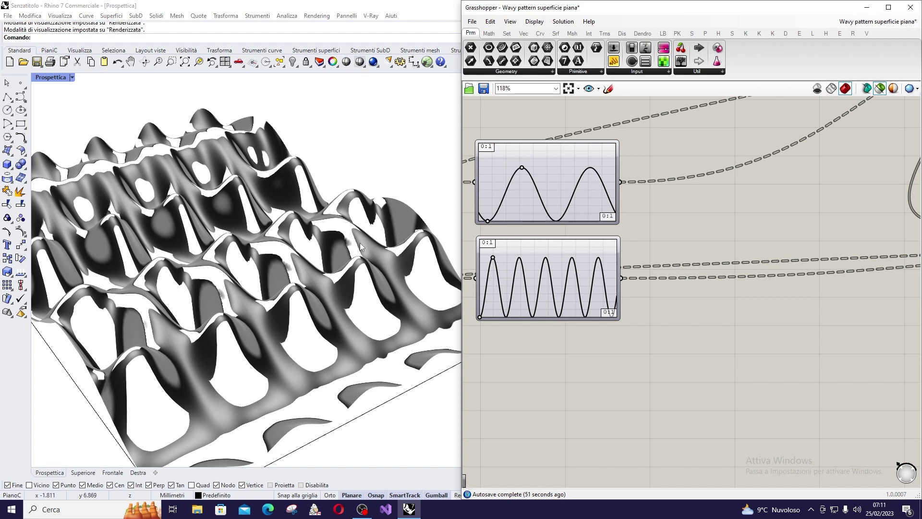
Step: Lower and narrow the sine wave in the upper Graph Mapper and widen the lower one's waves, reviewing the wavy surface
click(342, 218)
scroll(342, 217, down, 3)
scroll(439, 201, up, 5)
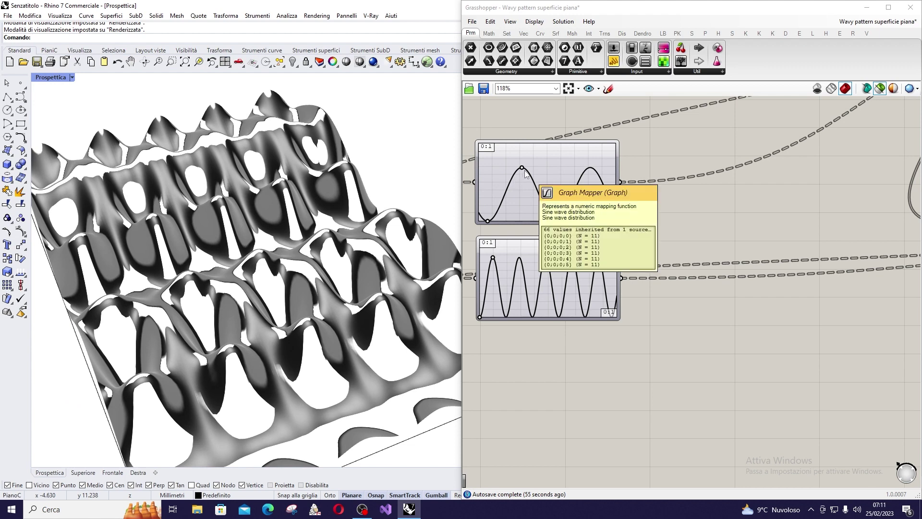
mouse_move(522, 168)
mouse_down()
mouse_move(527, 182)
mouse_move(517, 183)
mouse_up()
right_drag(336, 235, 252, 293)
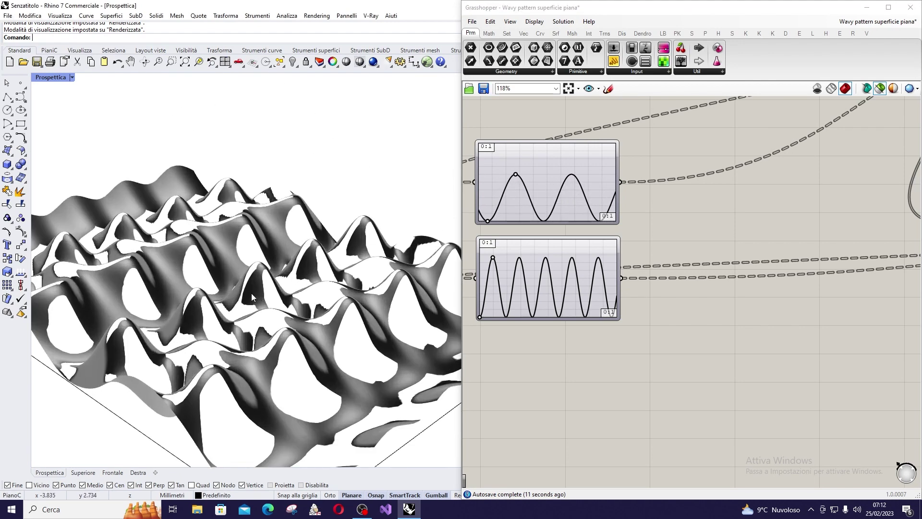
drag(492, 258, 500, 262)
mouse_move(333, 252)
right_down()
mouse_move(335, 272)
mouse_move(329, 226)
right_up()
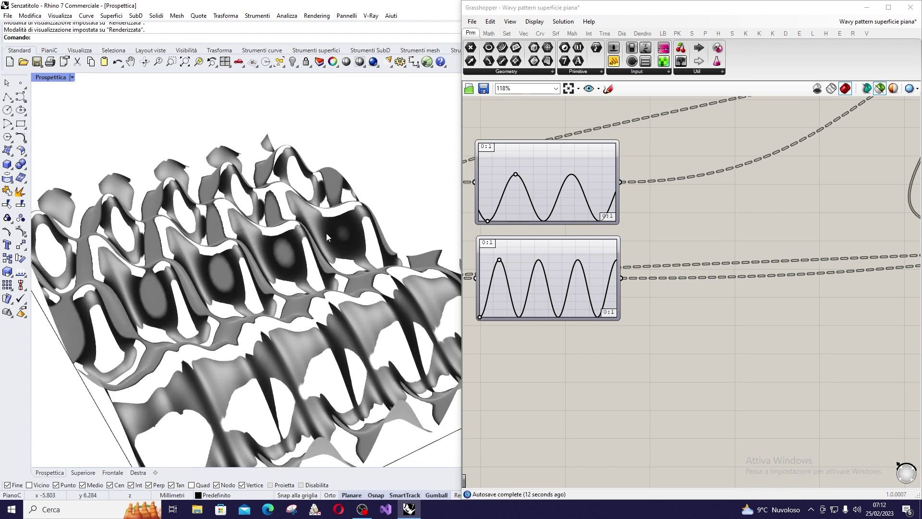
Step: Create a new blank Grasshopper definition
click(472, 23)
key(Escape)
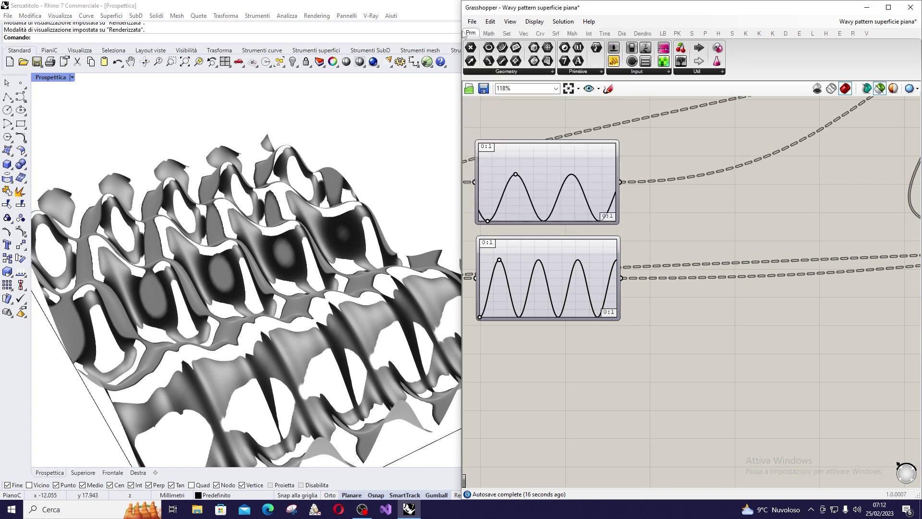
click(472, 22)
click(495, 31)
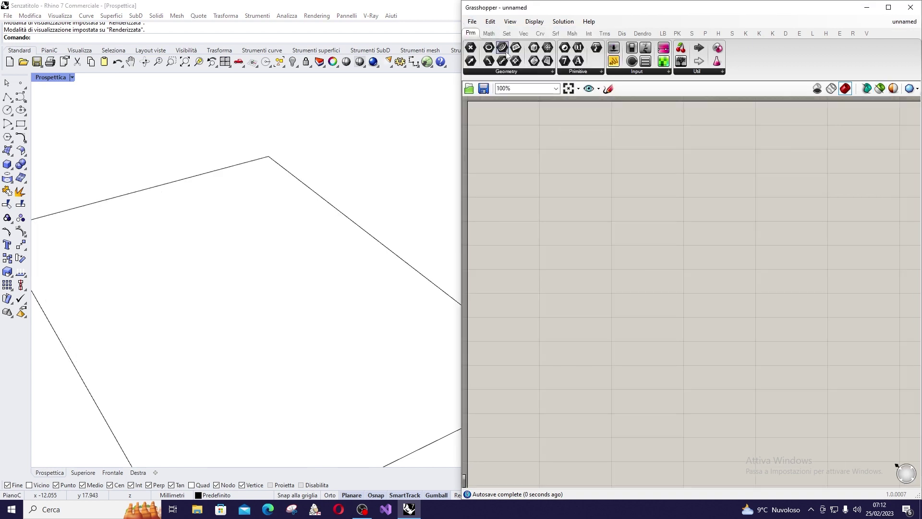
scroll(325, 255, down, 3)
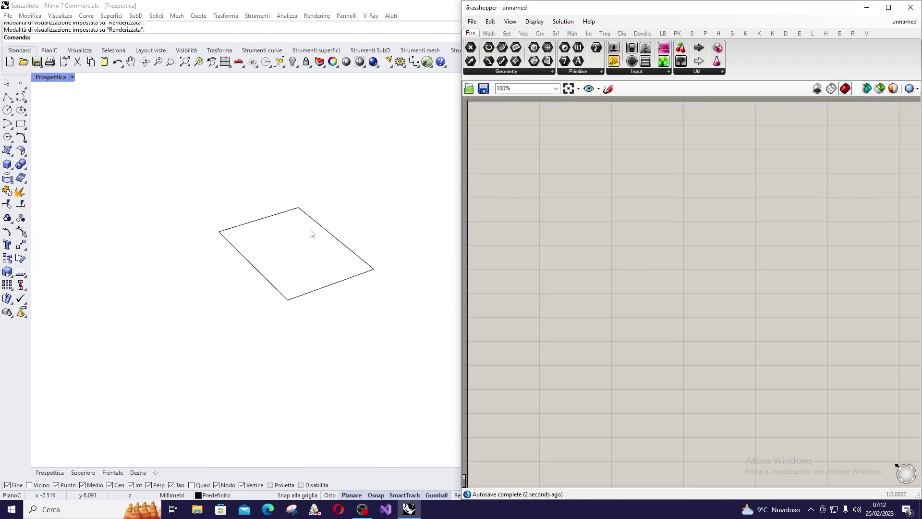
scroll(365, 258, up, 2)
right_drag(354, 261, 361, 268)
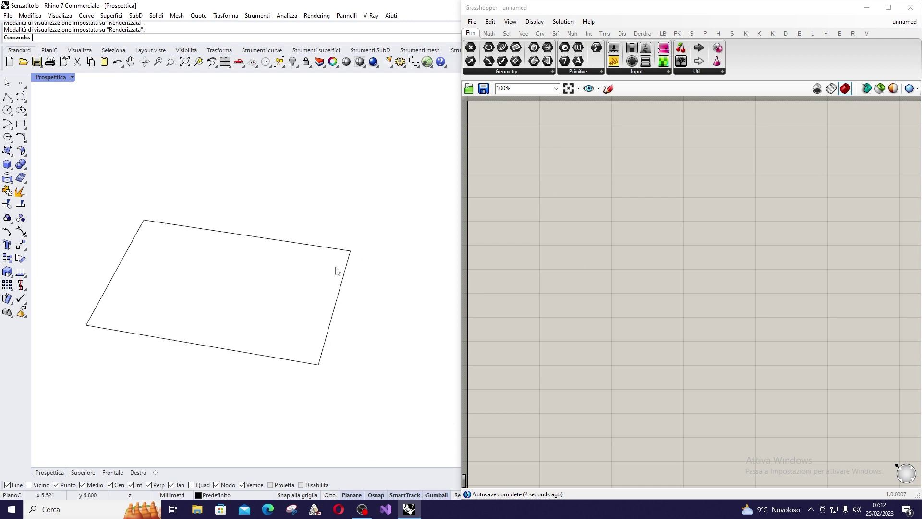
click(317, 251)
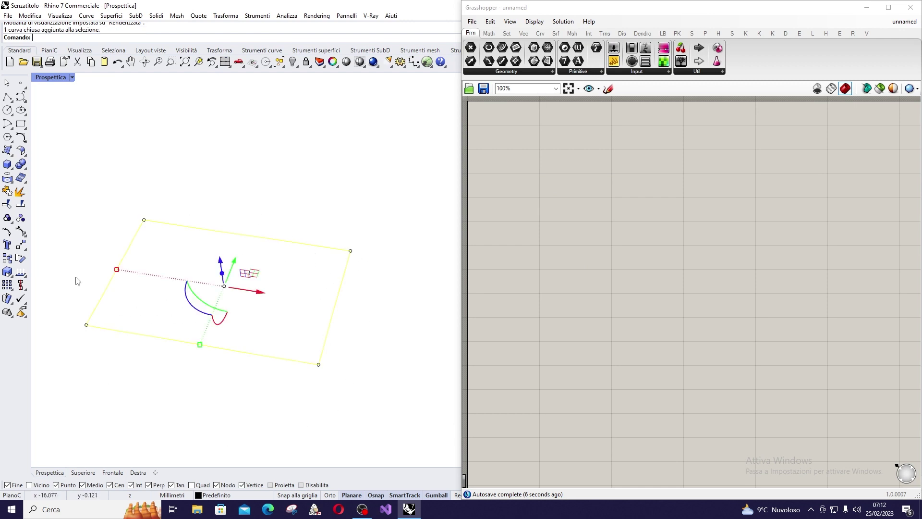
click(574, 176)
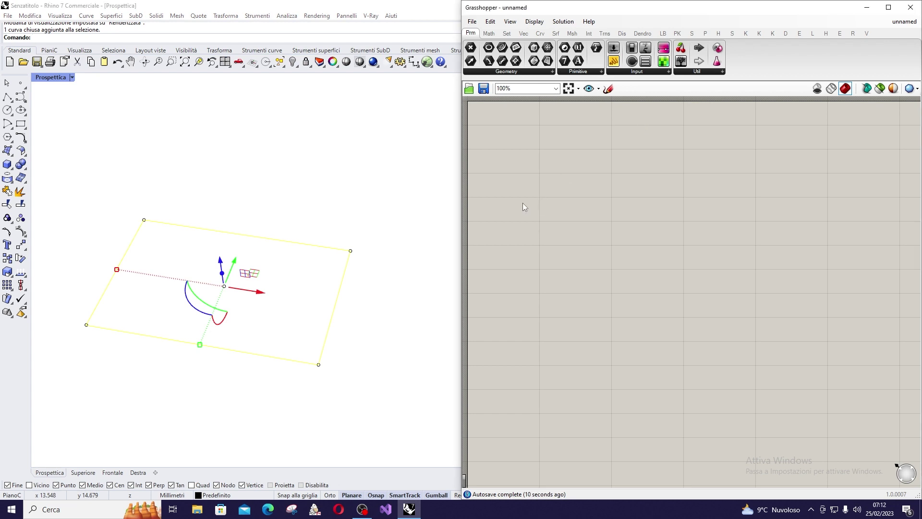
click(343, 313)
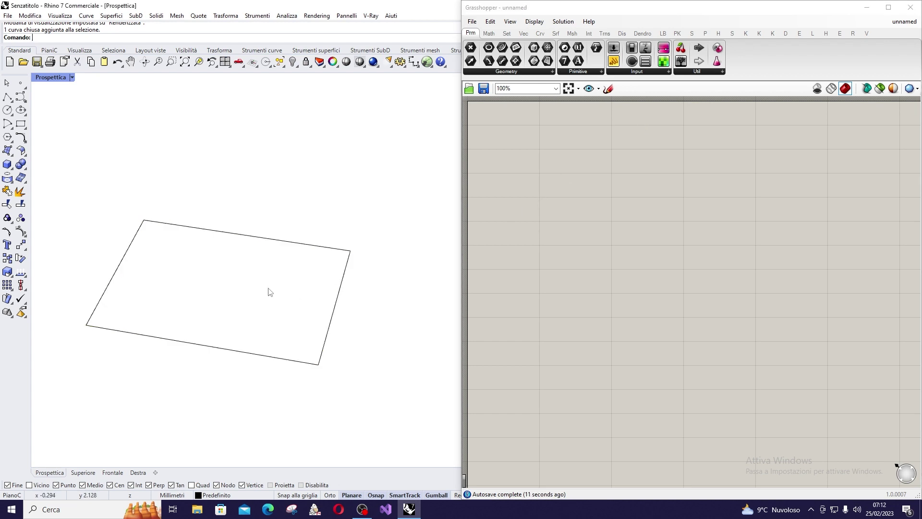
Step: Add a Curve parameter to the empty Grasshopper canvas
click(516, 177)
double_click(515, 177)
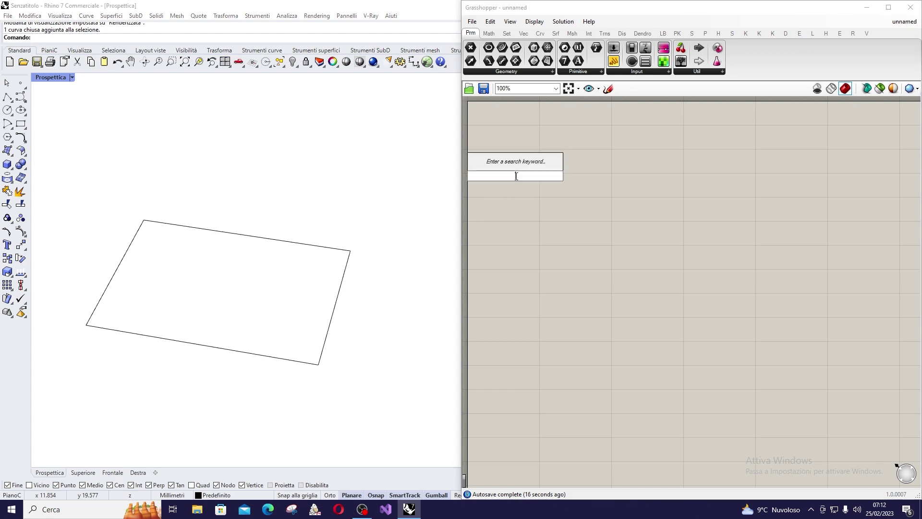
text(crv)
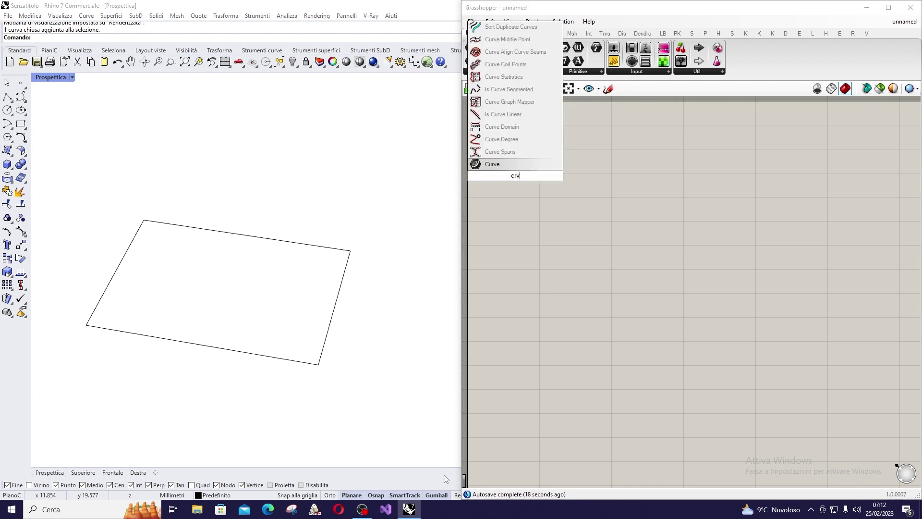
click(494, 164)
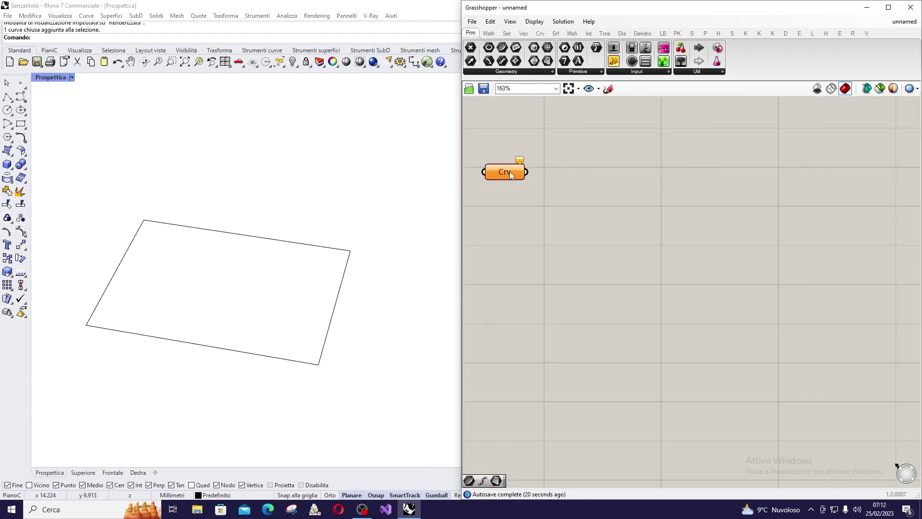
Step: Reference the rectangle from the Rhino viewport as the single curve of the Curve parameter, and reposition the parameter on the canvas
right_click(491, 174)
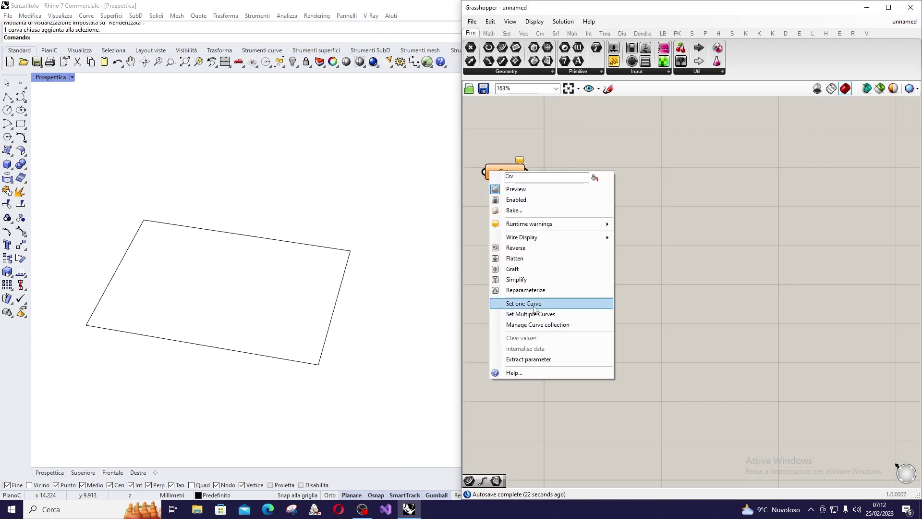
click(536, 307)
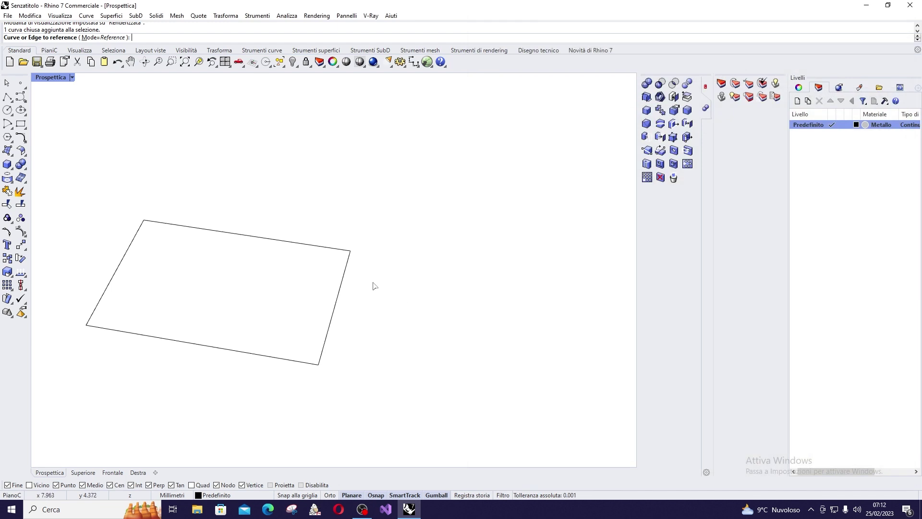
click(344, 282)
click(514, 174)
drag(512, 176, 540, 215)
click(576, 220)
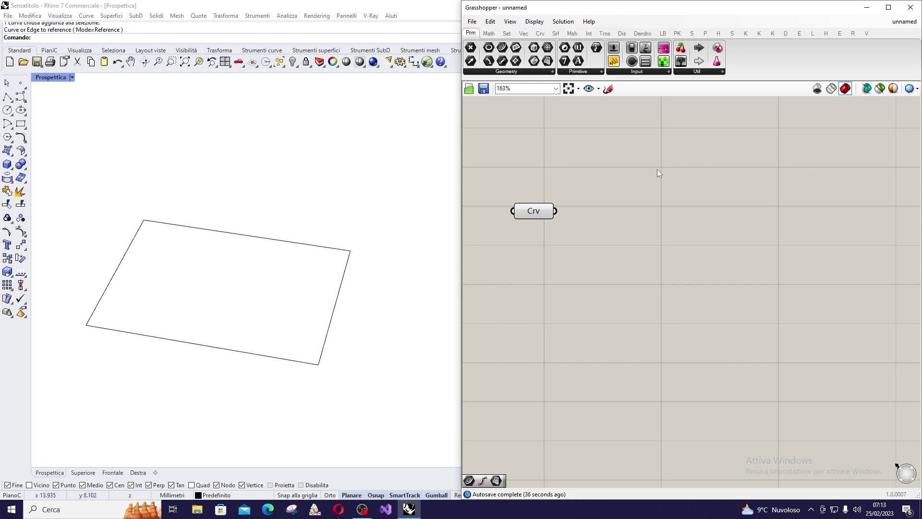
Step: Add a Boundary Surfaces component and connect the Curve parameter to its edges input
click(556, 33)
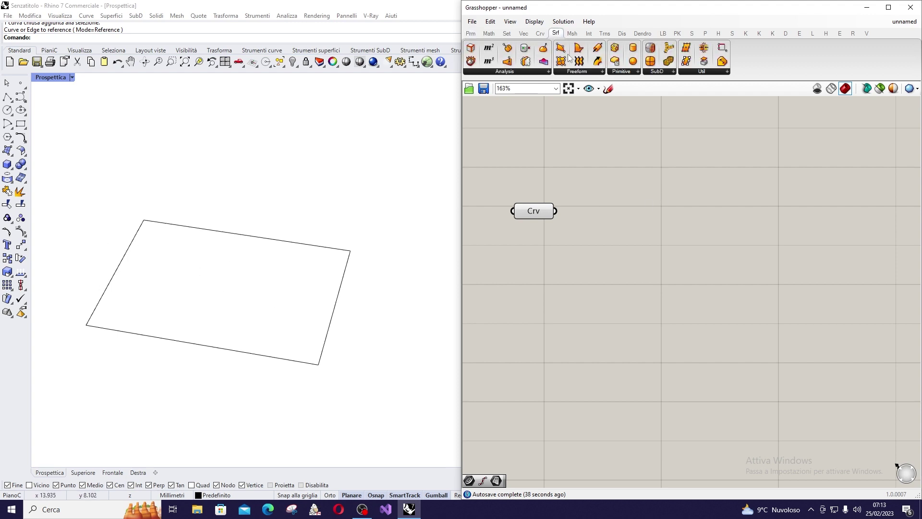
click(572, 72)
drag(592, 106, 643, 227)
drag(565, 217, 634, 231)
scroll(735, 197, up, 1)
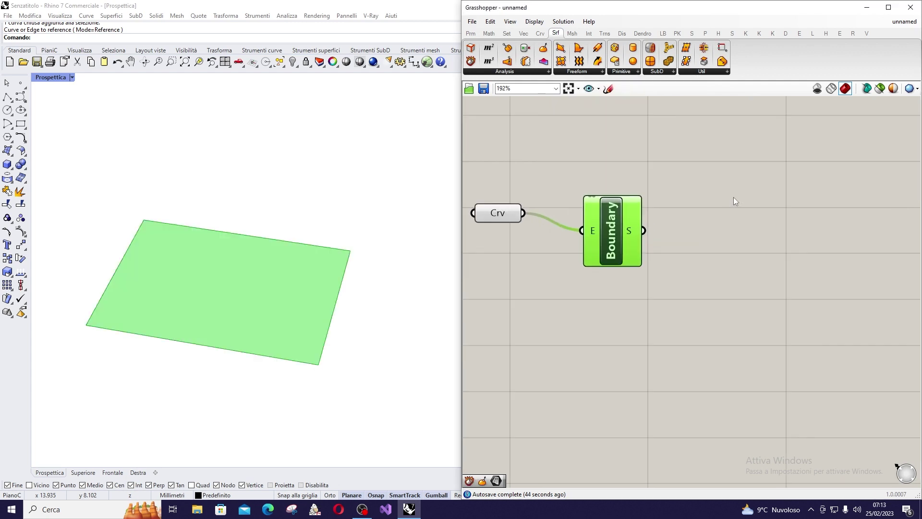
Step: Add a Deconstruct Brep component and feed it the boundary surface
double_click(727, 215)
text(deb)
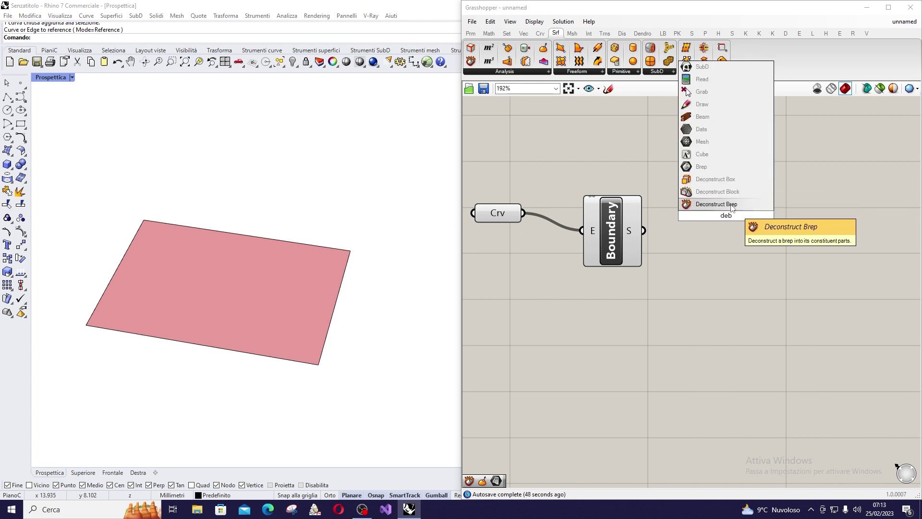
click(731, 204)
drag(644, 231, 715, 231)
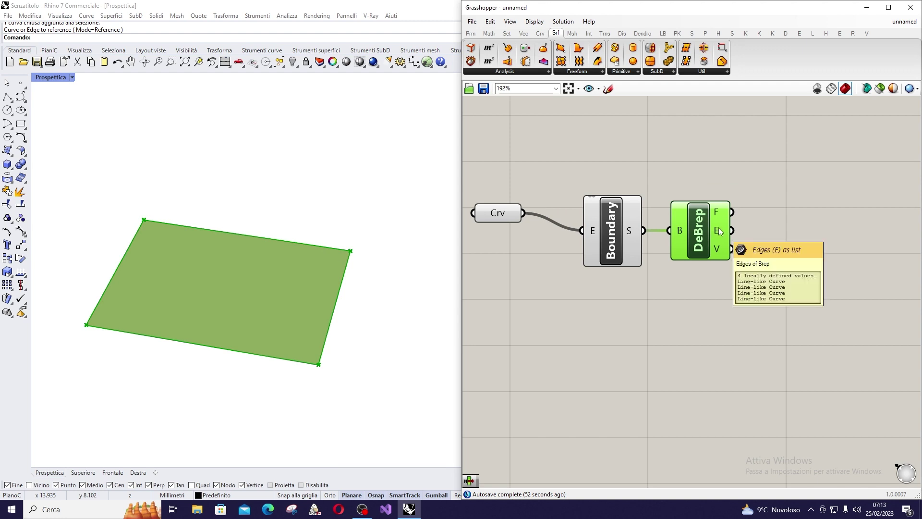
Step: Add a List Item component and connect the deconstructed brep's edges output to its list input
double_click(795, 236)
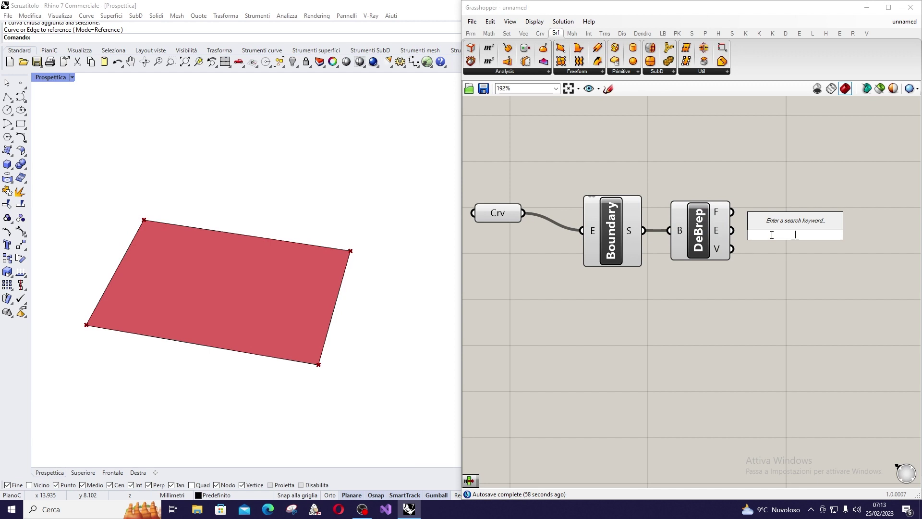
text(item)
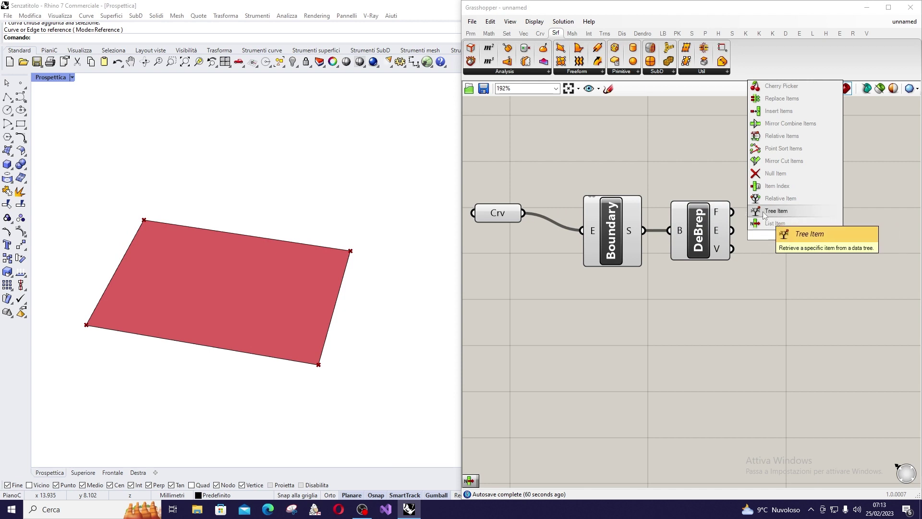
click(785, 224)
drag(803, 242, 806, 245)
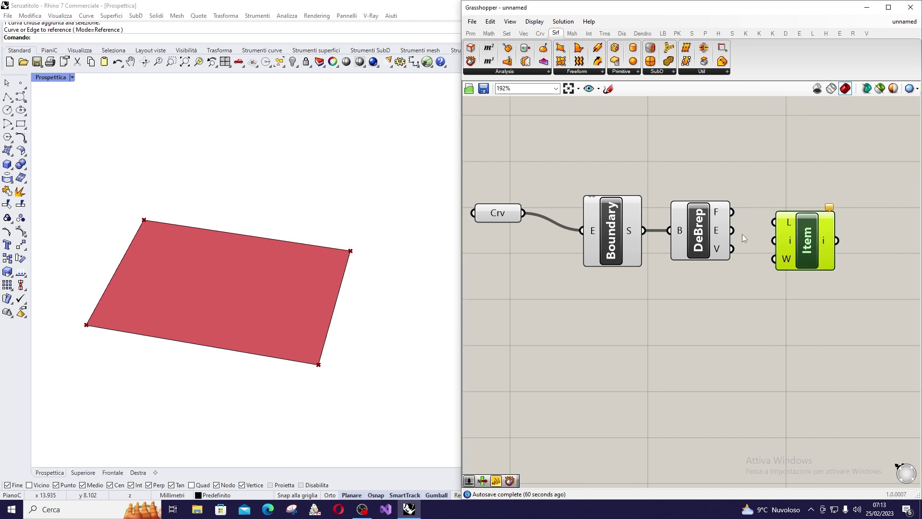
drag(763, 217, 774, 222)
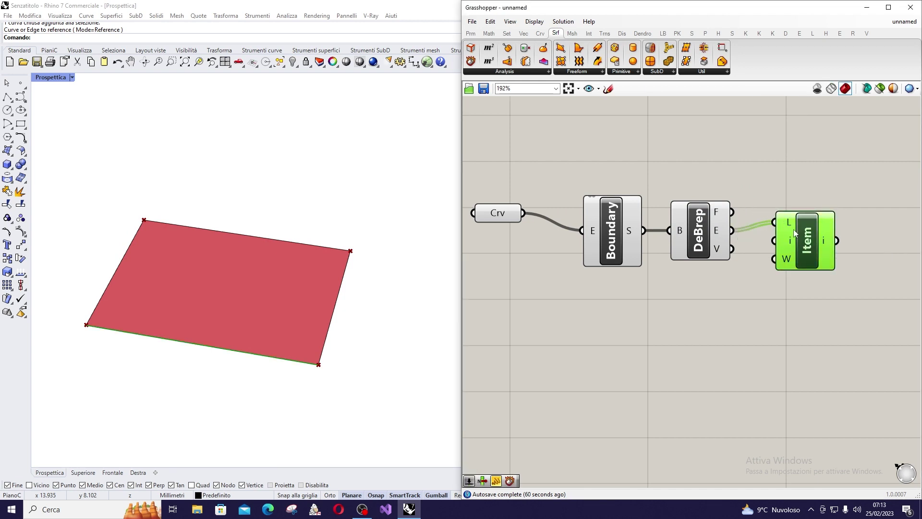
Step: Add a number slider, connect it to the List Item's index input, and set it to 3
double_click(734, 313)
text(4)
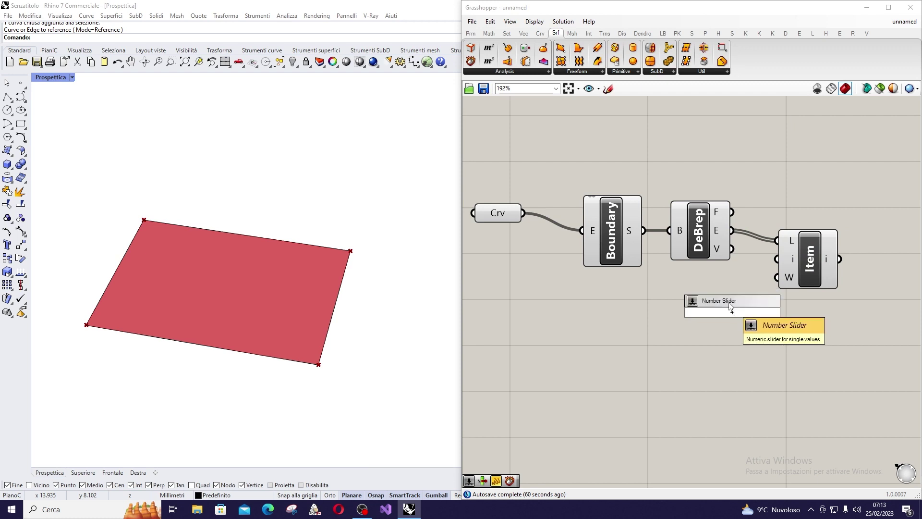
key(Return)
drag(773, 309, 777, 260)
click(820, 262)
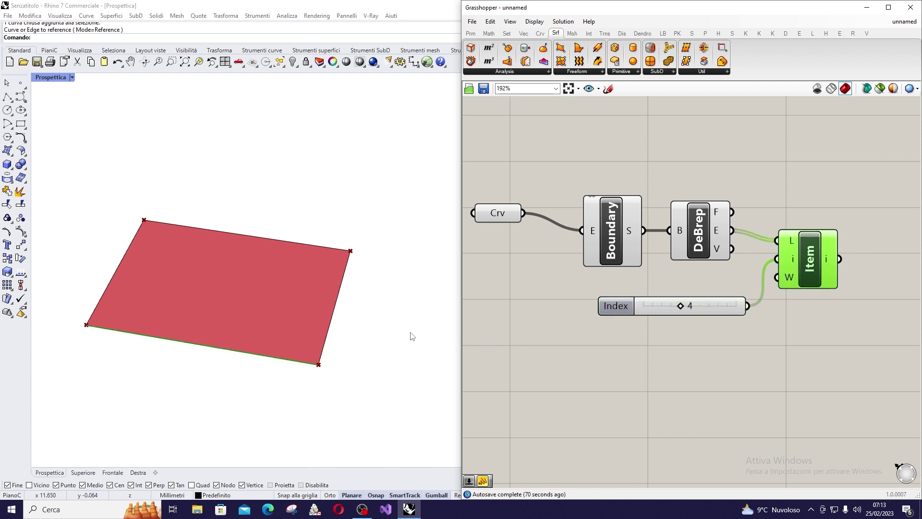
drag(677, 308, 673, 309)
click(715, 346)
Step: Duplicate the List Item with its index slider below the originals, set the copied slider to 1, and check both extracted edges
scroll(687, 327, down, 1)
drag(767, 324, 672, 275)
key(ctrl+c)
key(ctrl+v)
drag(739, 271, 739, 372)
drag(624, 407, 610, 410)
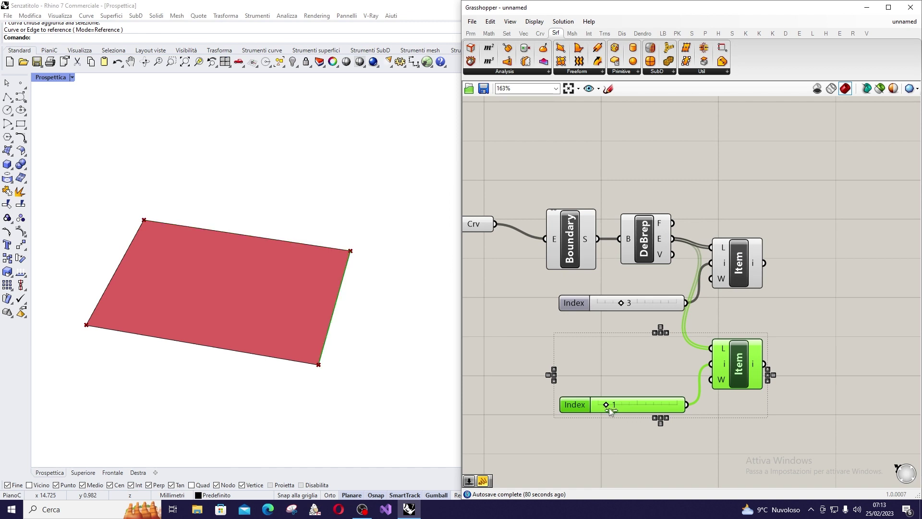
scroll(316, 310, down, 2)
right_drag(316, 303, 327, 312)
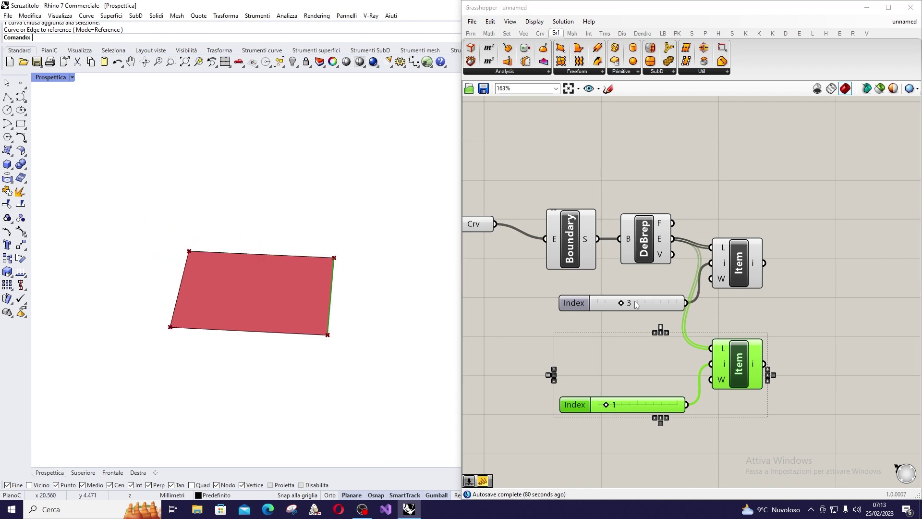
click(601, 343)
right_drag(604, 347, 523, 346)
drag(703, 223, 648, 423)
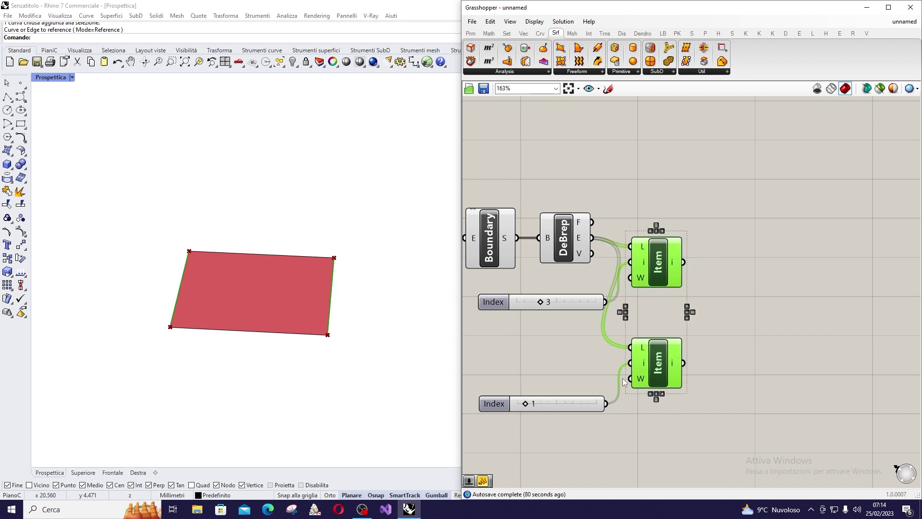
Step: Add a Divide Curve component and connect the upper List Item's output to its curve input
double_click(757, 244)
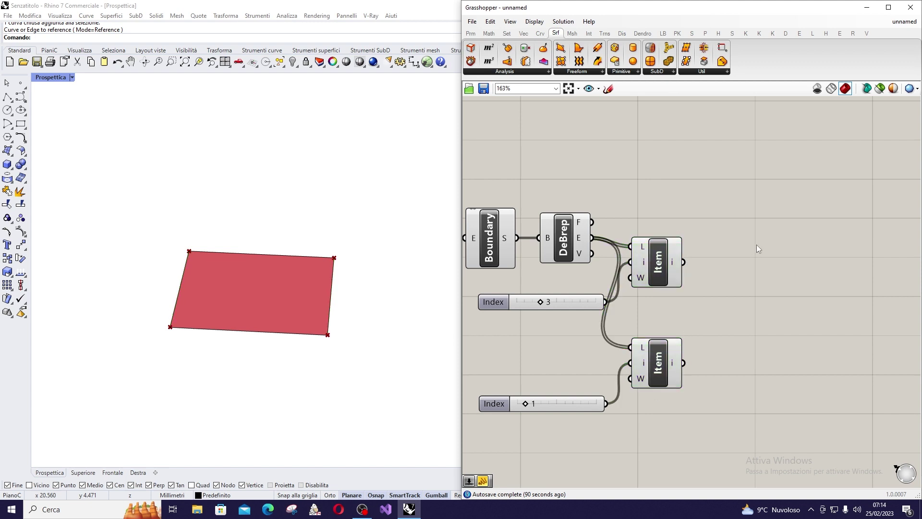
text(divide)
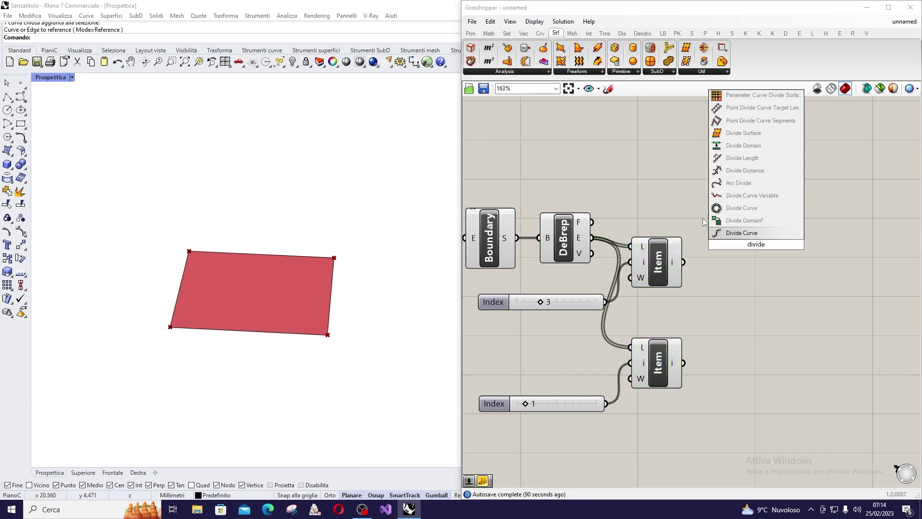
click(735, 233)
scroll(743, 259, up, 2)
drag(647, 266, 725, 216)
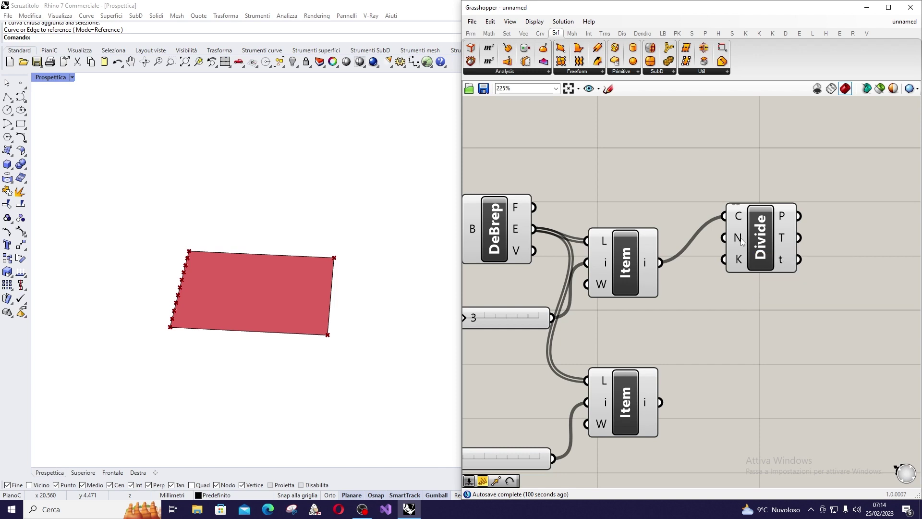
Step: Duplicate the Divide Curve component and place the copy beside the lower List Item
click(757, 247)
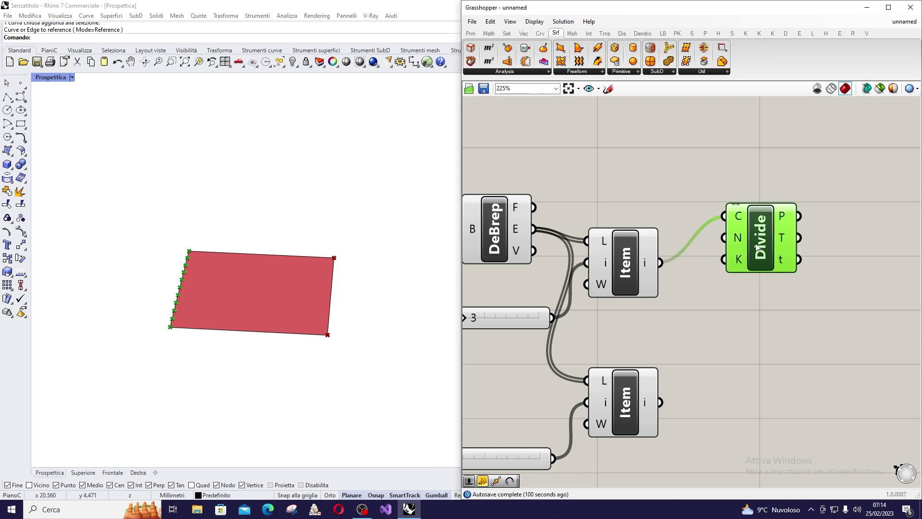
alt+drag(757, 247, 765, 387)
scroll(724, 377, down, 1)
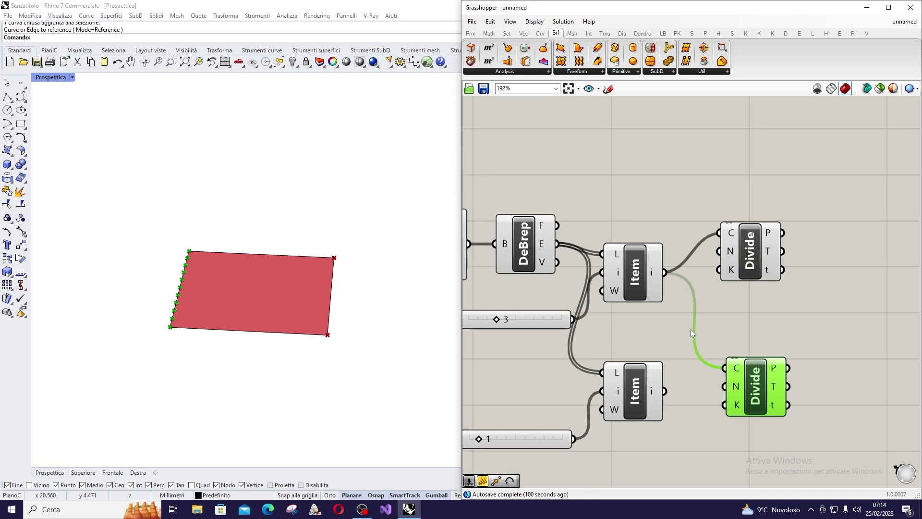
scroll(724, 377, up, 1)
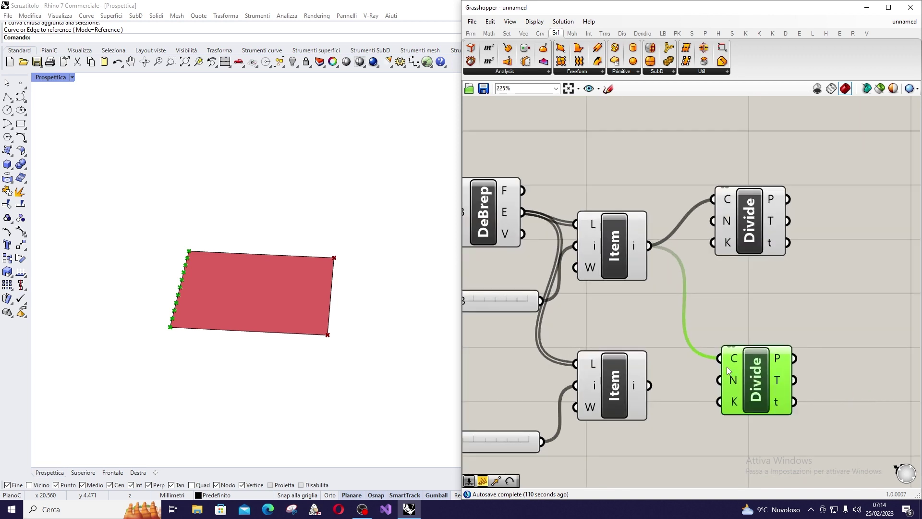
Step: Connect the lower List Item's output to the copied Divide Curve's curve input and align the two Divide Curve components
scroll(729, 378, up, 1)
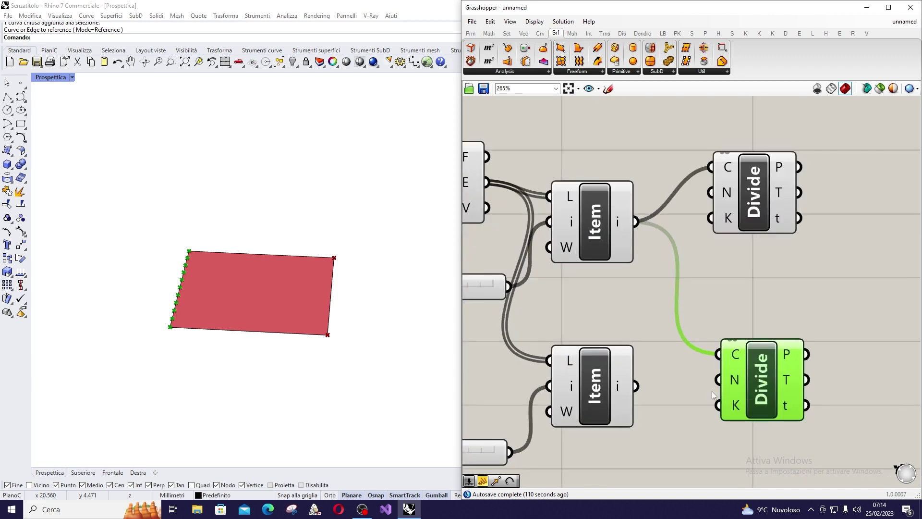
scroll(679, 312, down, 4)
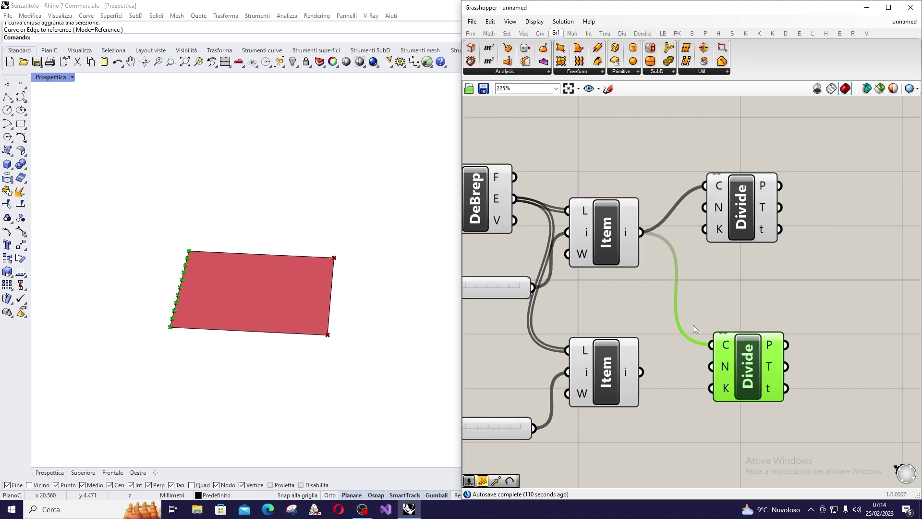
scroll(783, 367, up, 2)
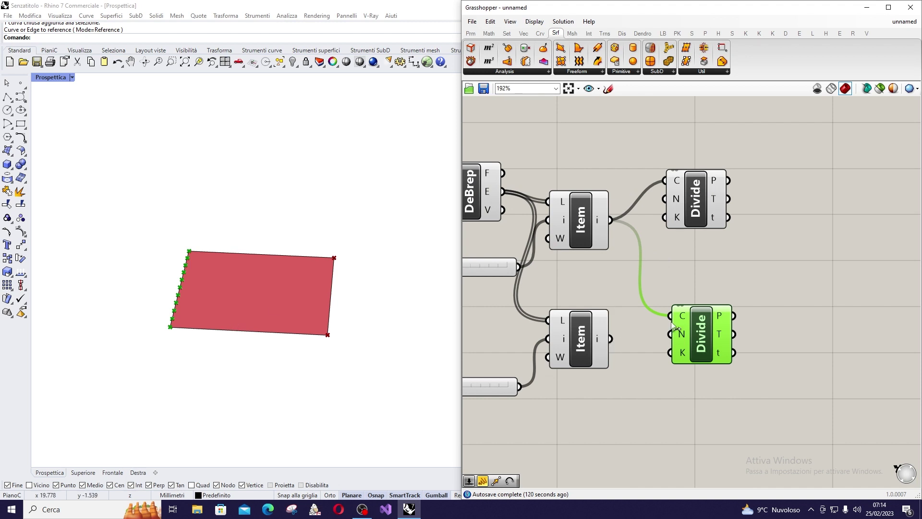
shift+drag(610, 339, 678, 316)
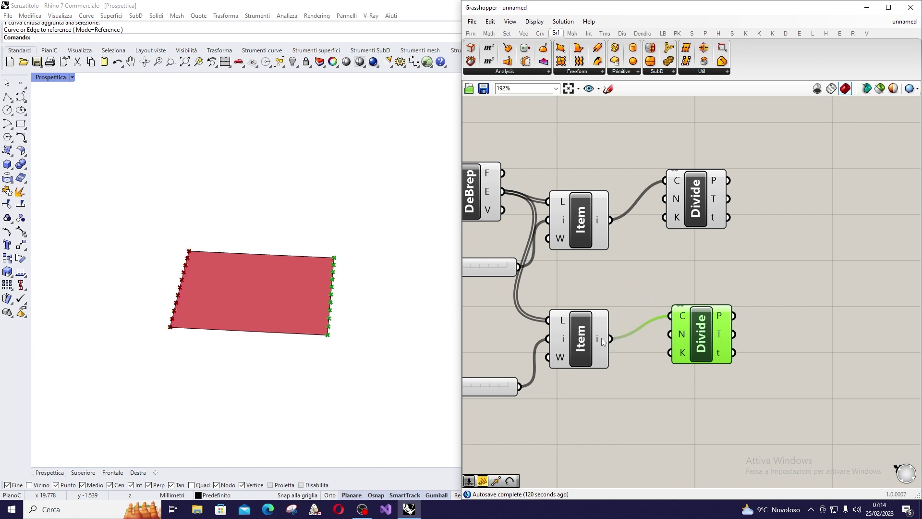
scroll(556, 245, down, 2)
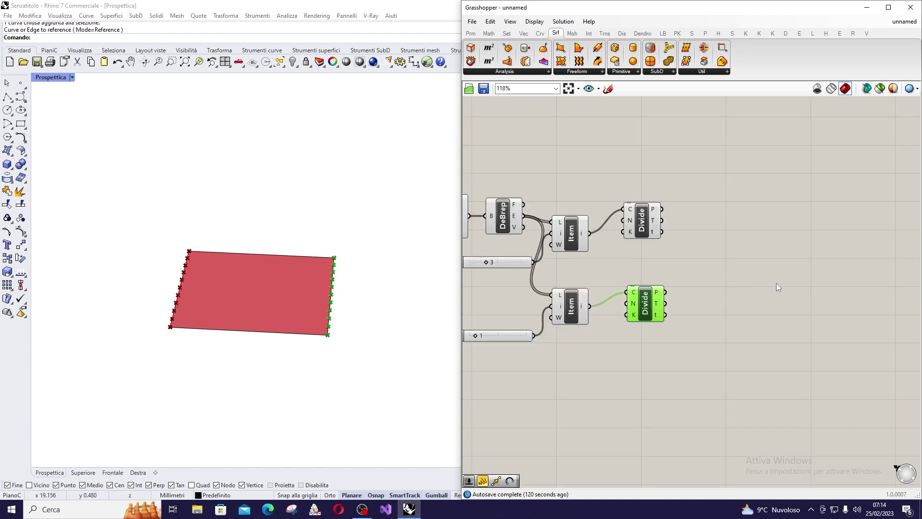
scroll(749, 276, up, 2)
scroll(640, 249, up, 1)
drag(601, 196, 598, 215)
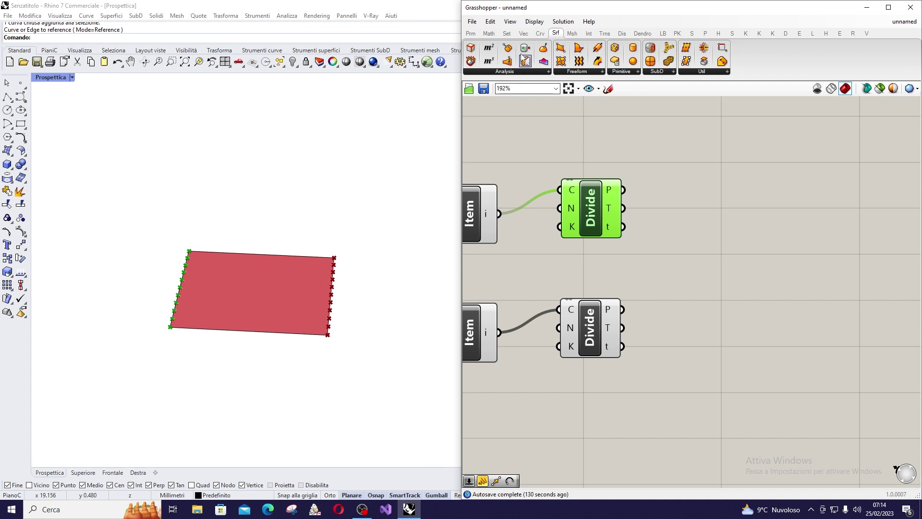
Step: Add a Line component and connect the upper Divide Curve's points to its A input and the lower one's points to B
click(539, 34)
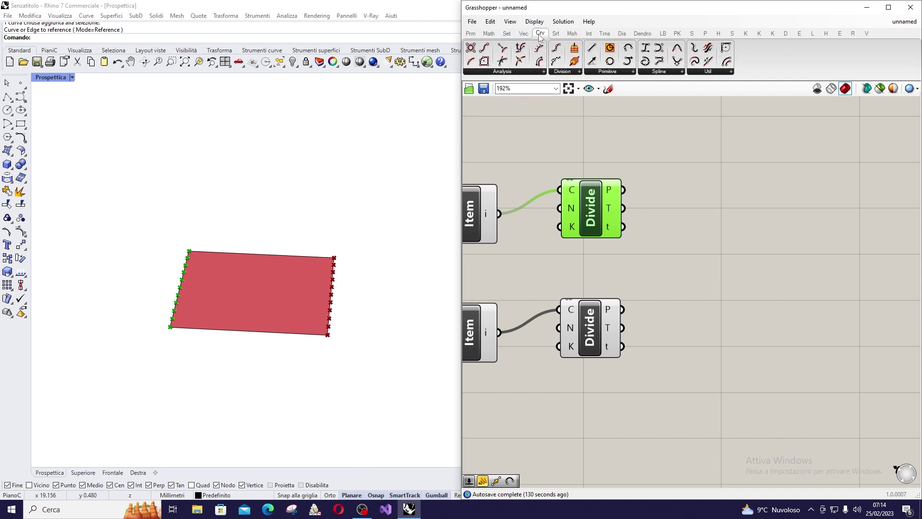
click(607, 72)
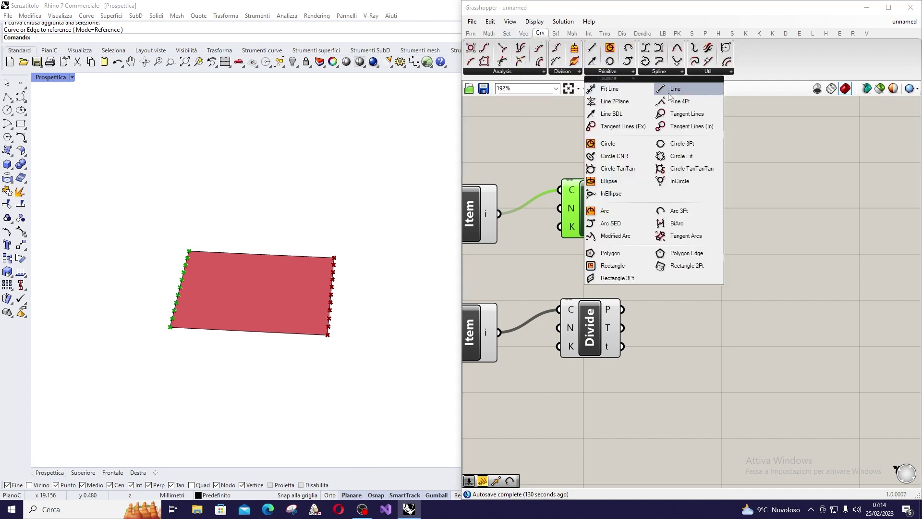
drag(669, 94, 702, 271)
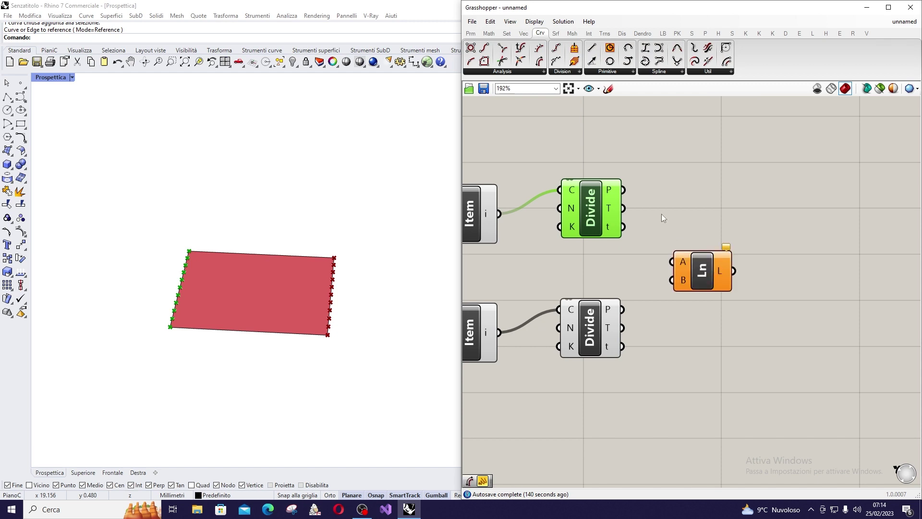
drag(644, 202, 670, 256)
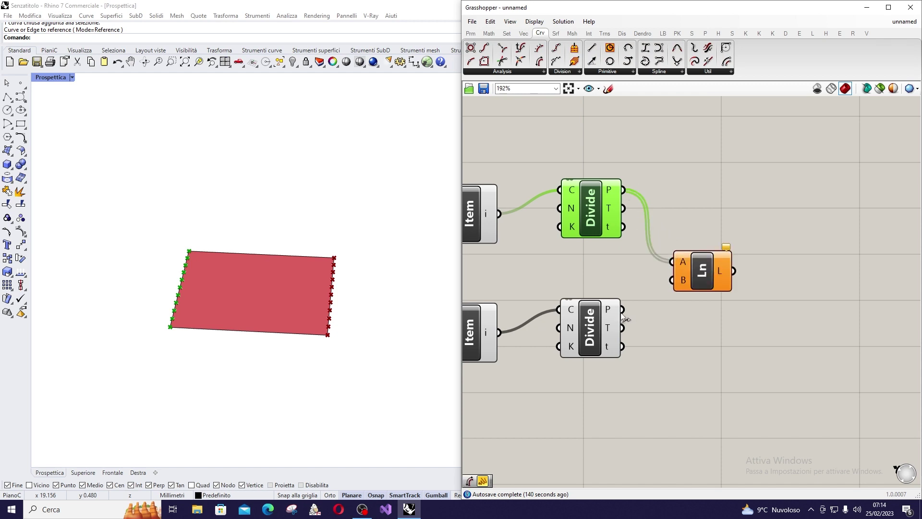
drag(626, 319, 671, 280)
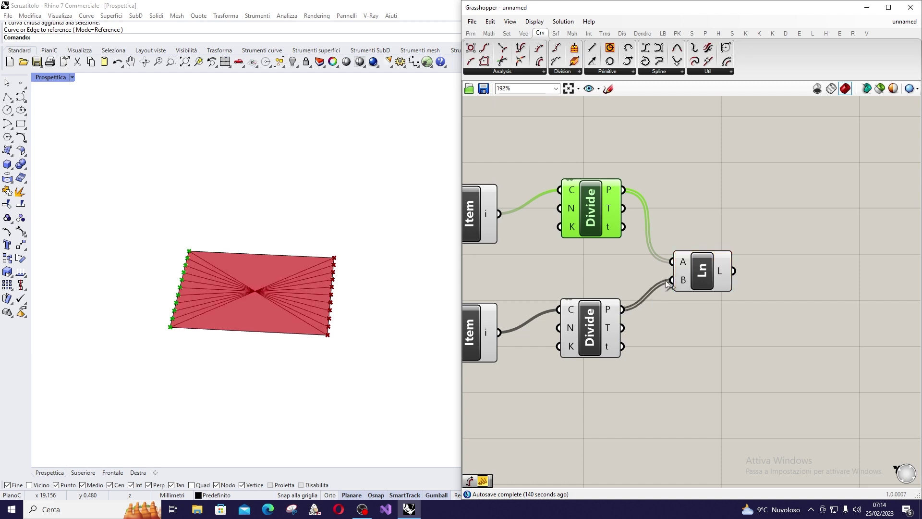
Step: Reverse the points output of the lower Divide Curve and check the resulting lines in the viewport
click(710, 271)
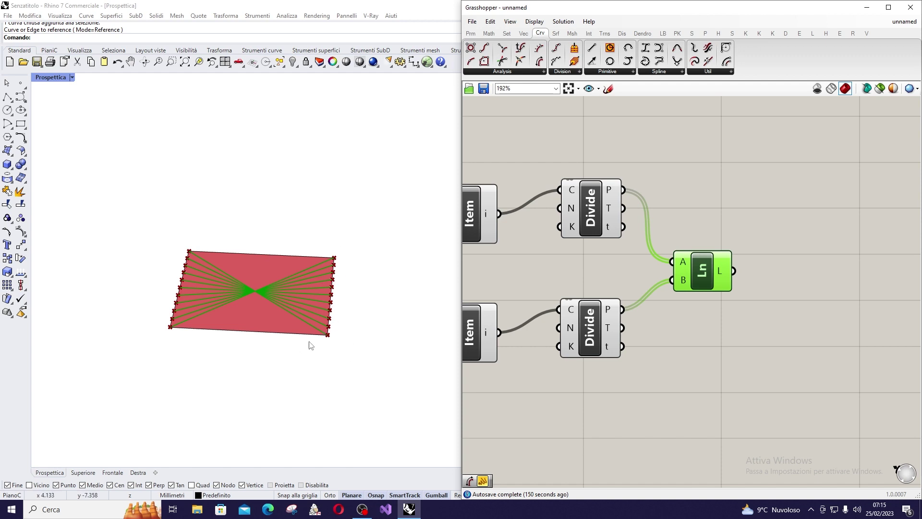
right_click(604, 309)
click(654, 353)
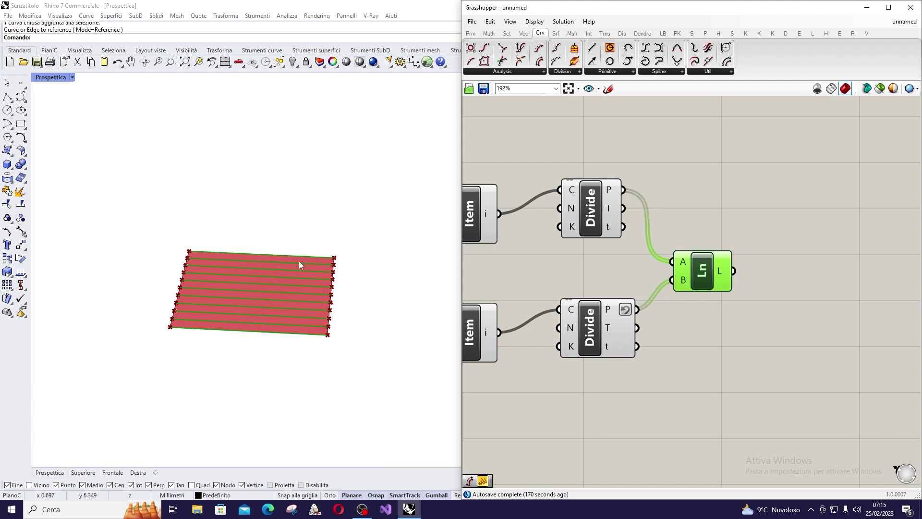
click(797, 275)
click(703, 273)
click(801, 267)
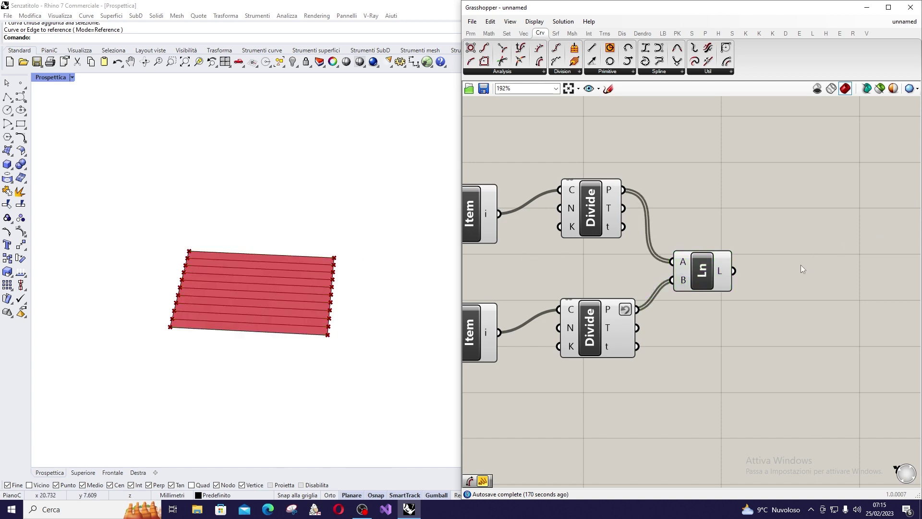
double_click(801, 265)
text(divi)
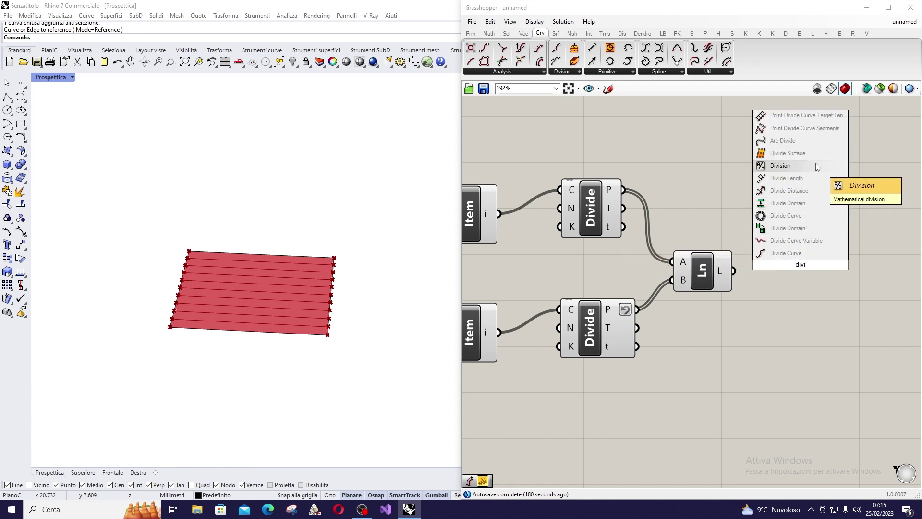
click(693, 275)
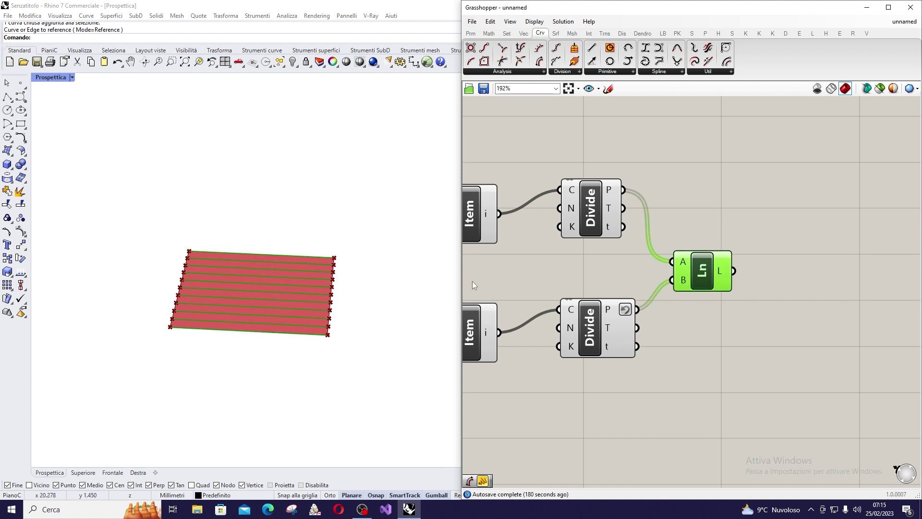
Step: Add a Dispatch component beside the Line component and connect the Line output to its list input
scroll(744, 259, down, 2)
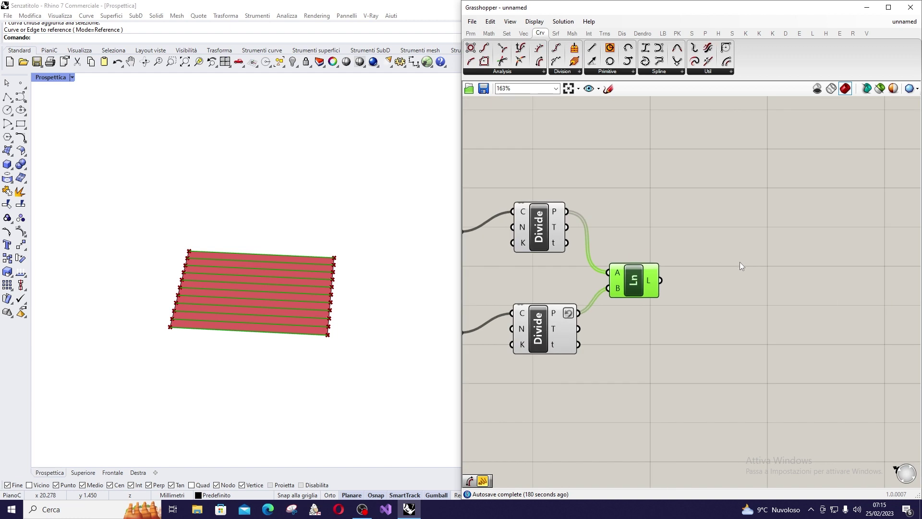
scroll(740, 267, up, 2)
scroll(733, 243, down, 3)
click(711, 242)
double_click(711, 242)
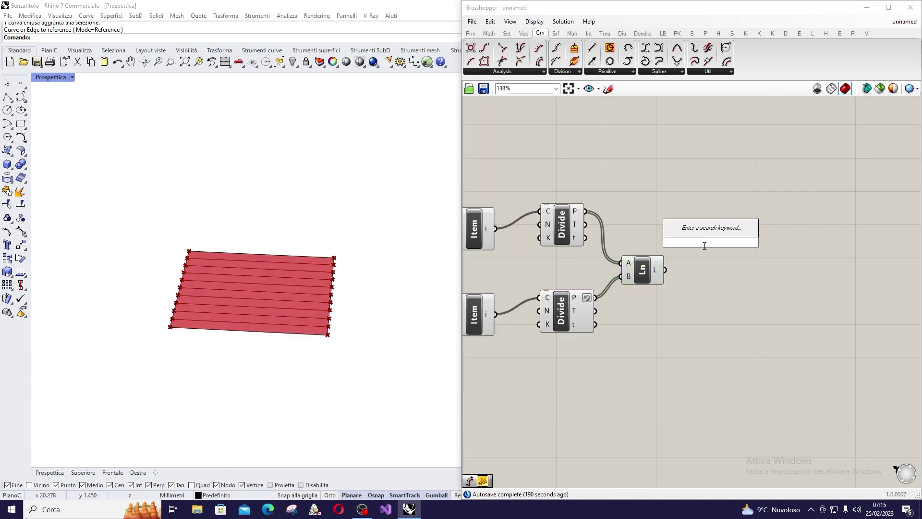
text(dispat)
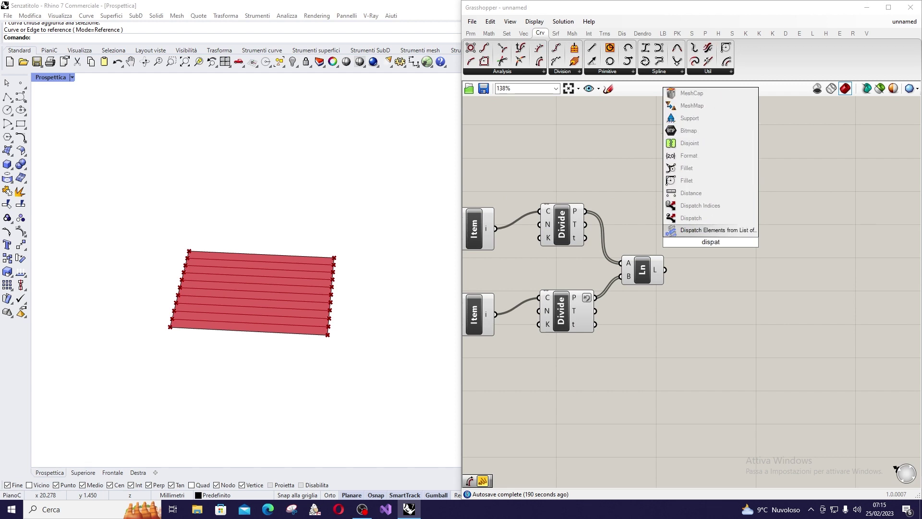
click(711, 230)
scroll(697, 255, up, 2)
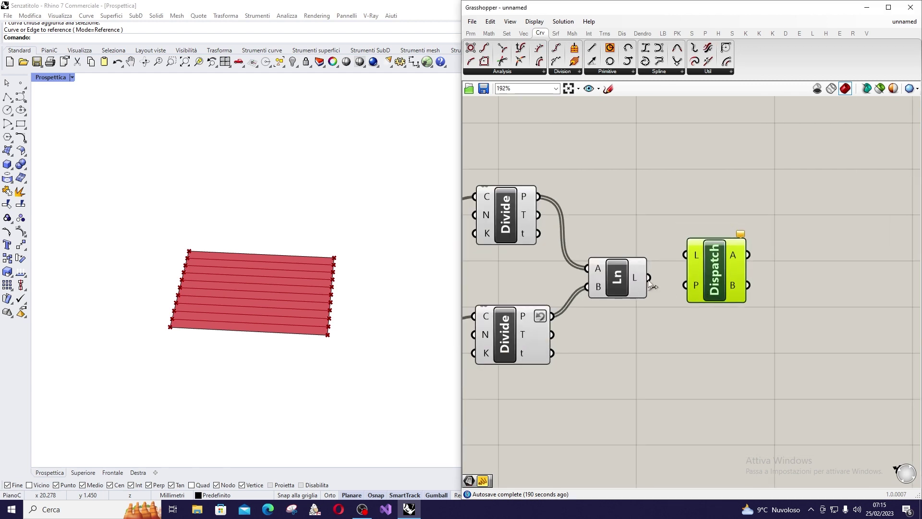
click(608, 291)
drag(649, 278, 686, 255)
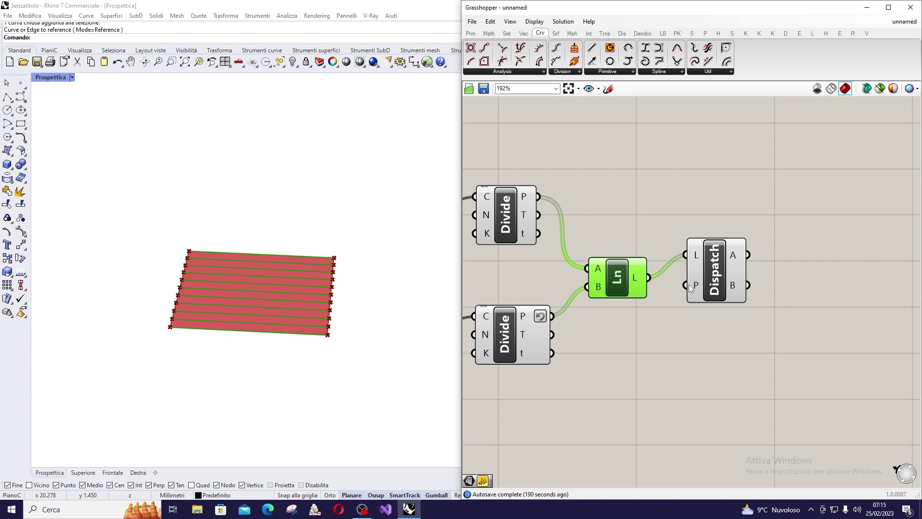
mouse_move(692, 288)
drag(715, 271, 703, 300)
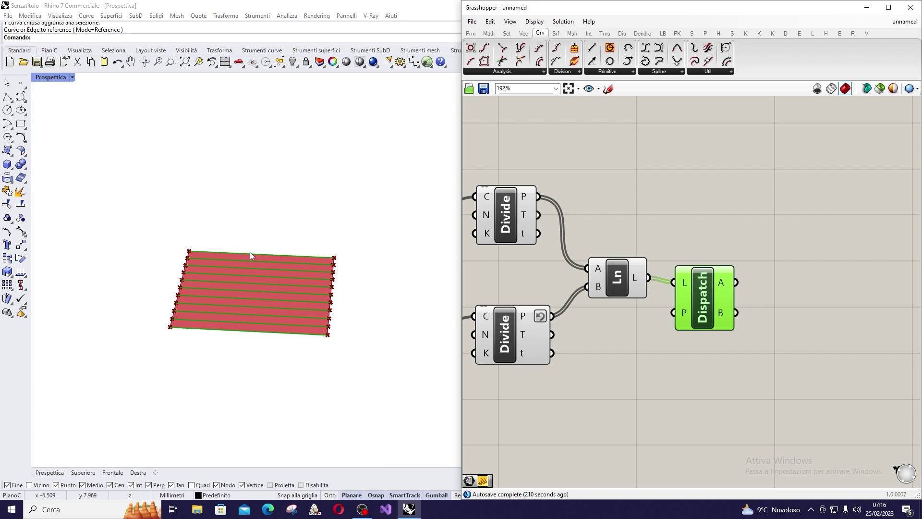
Step: Add a Curve parameter, connect the Dispatch's A output to it, and check which lines it holds
click(805, 274)
right_drag(773, 281, 678, 256)
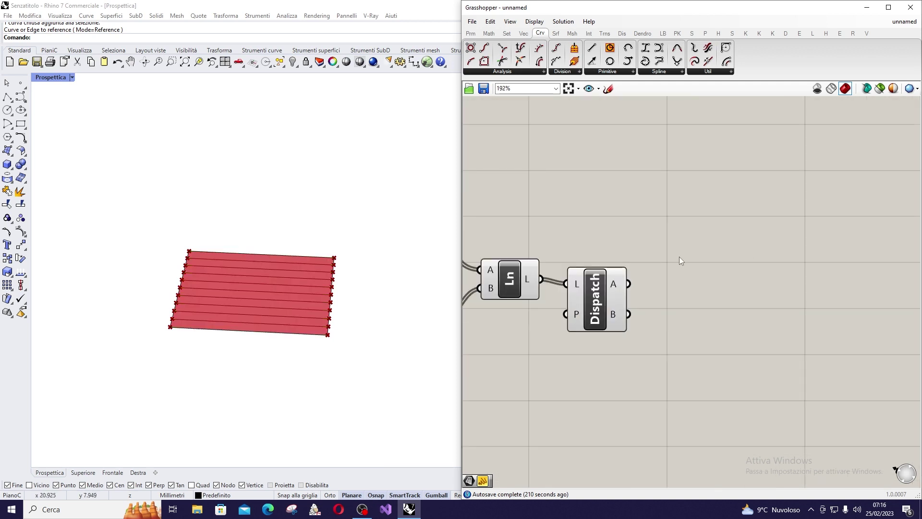
double_click(681, 257)
text(curve)
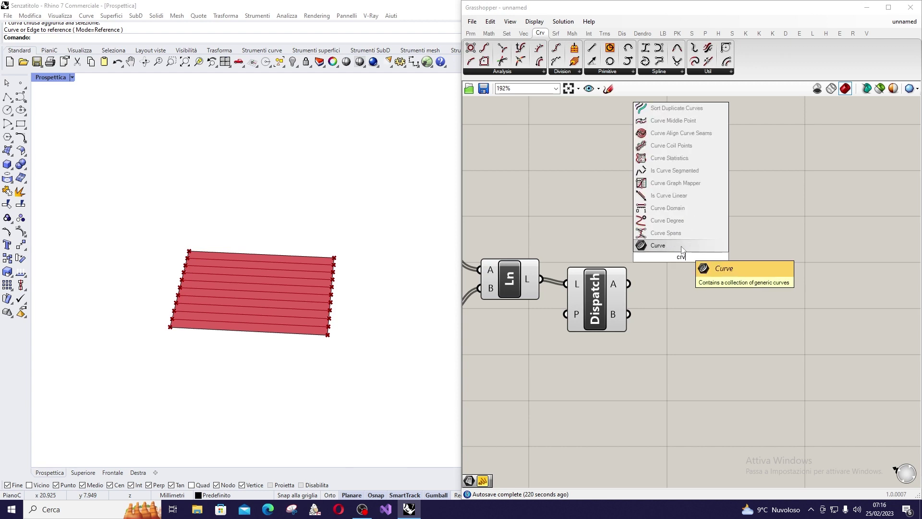
click(646, 244)
drag(629, 286, 690, 261)
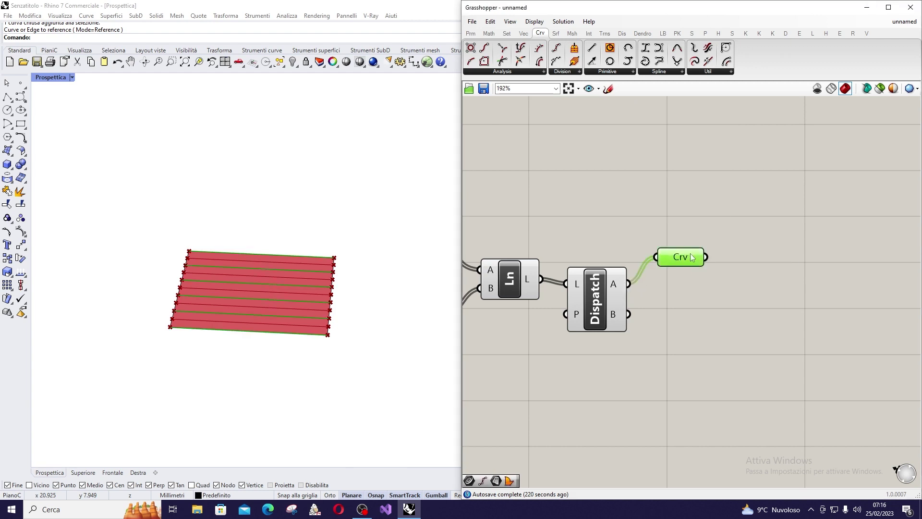
scroll(292, 267, up, 2)
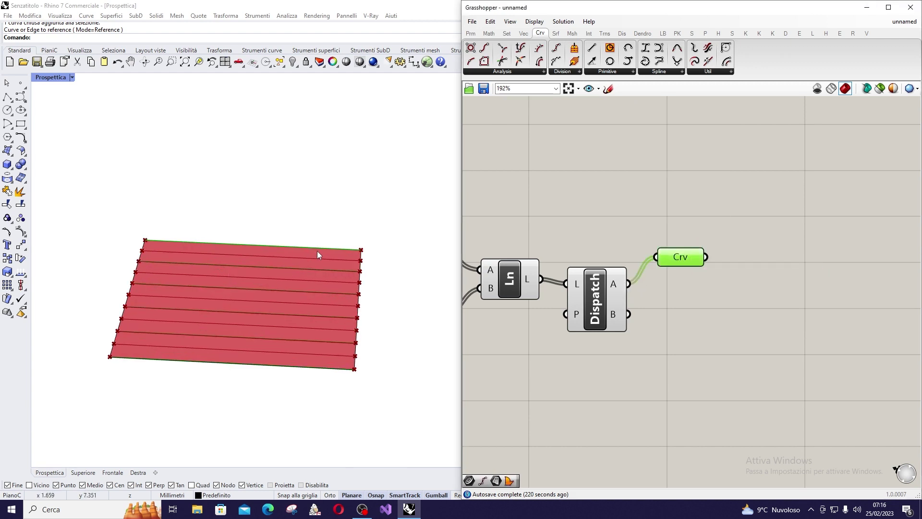
scroll(332, 248, down, 1)
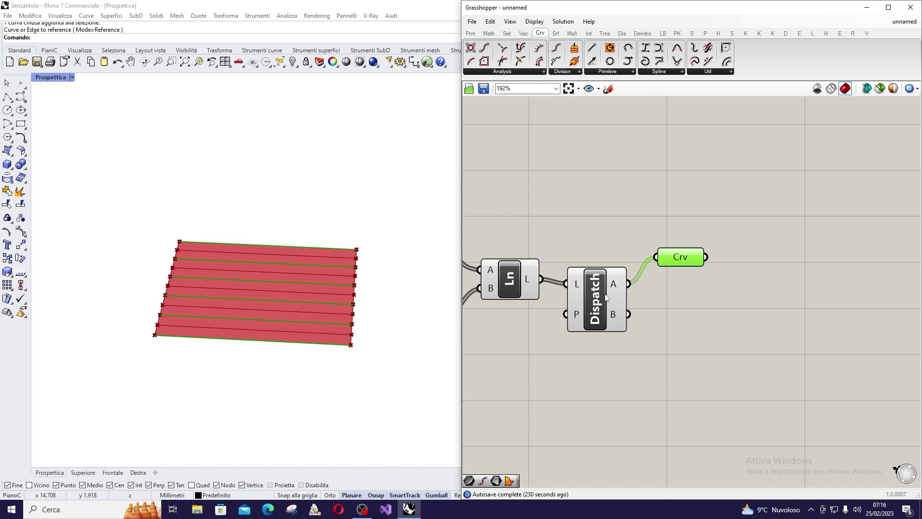
Step: Duplicate the Curve parameter, feed the copy from the Dispatch's B output, and space the two parameters apart vertically
key(ctrl+c)
key(ctrl+v)
drag(684, 270, 629, 314)
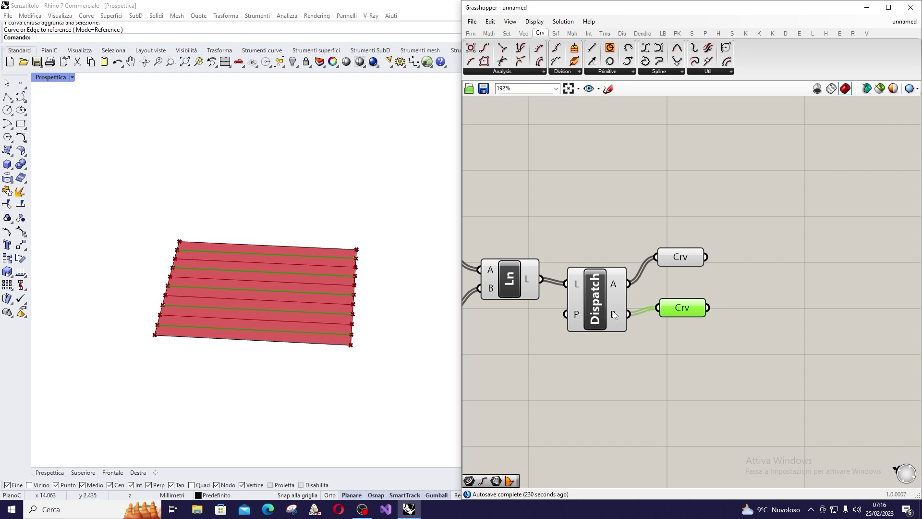
drag(675, 309, 669, 364)
click(678, 259)
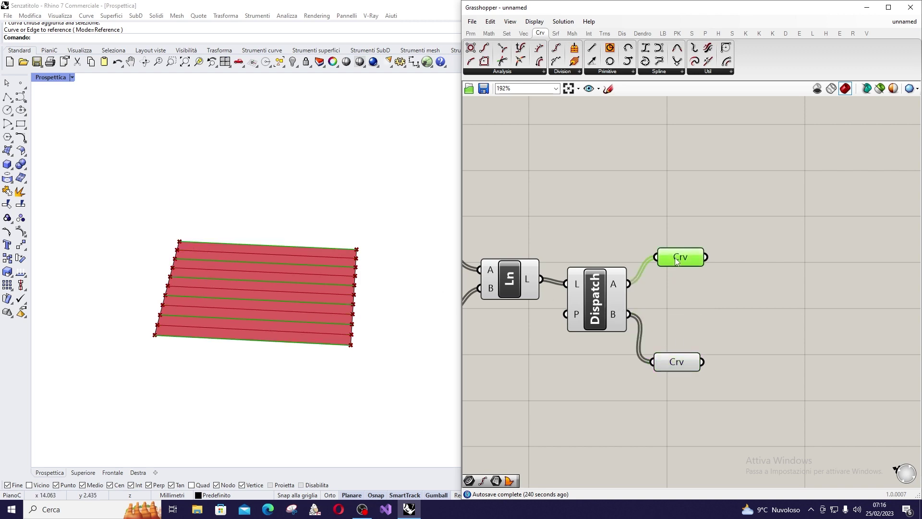
scroll(302, 294, down, 3)
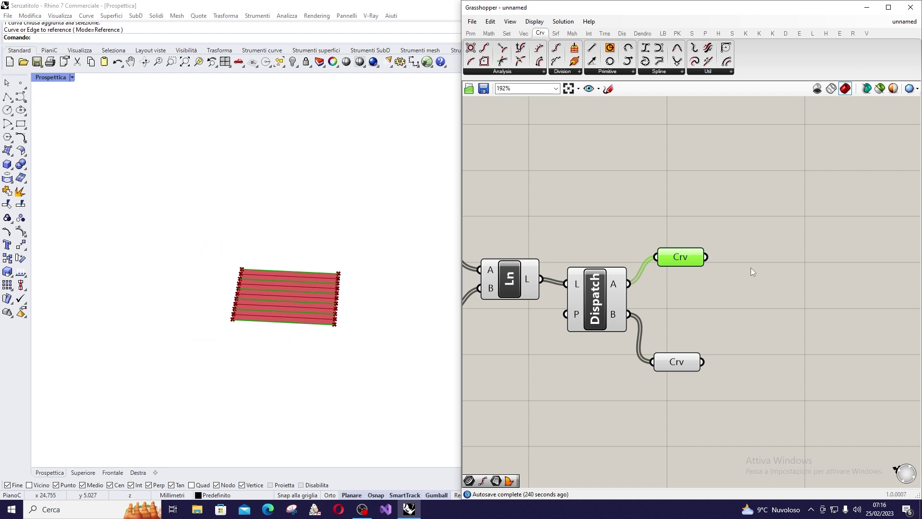
scroll(751, 271, up, 2)
scroll(271, 301, up, 4)
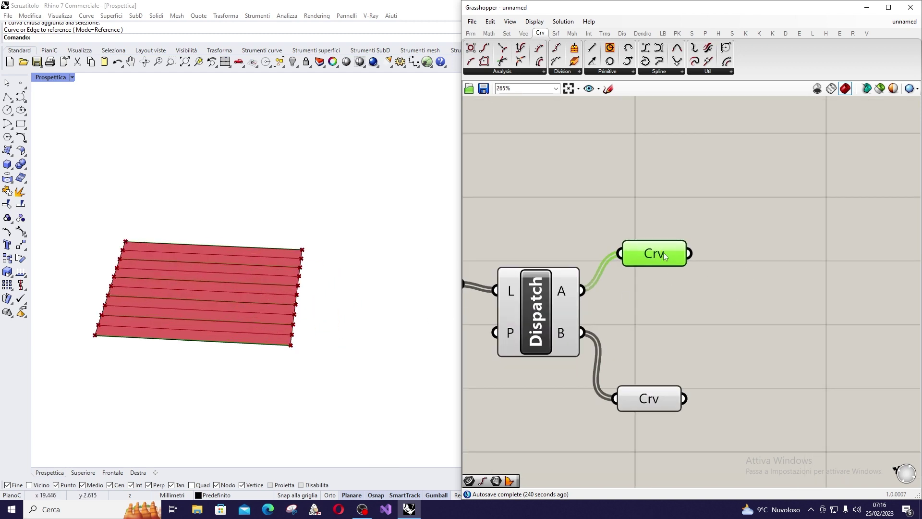
drag(662, 260, 686, 203)
scroll(687, 191, down, 1)
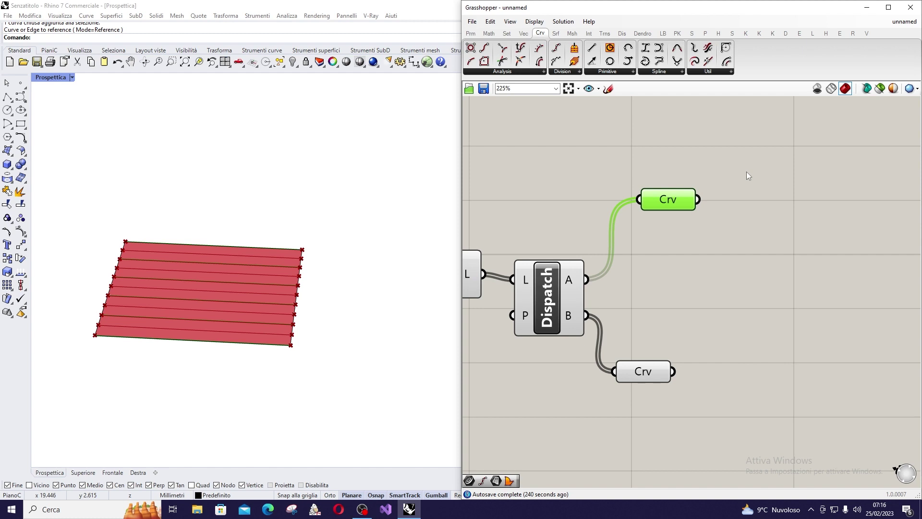
Step: Add a Divide Curve component beside the upper Curve parameter and connect that parameter to its curve input
scroll(672, 245, down, 2)
scroll(685, 205, up, 2)
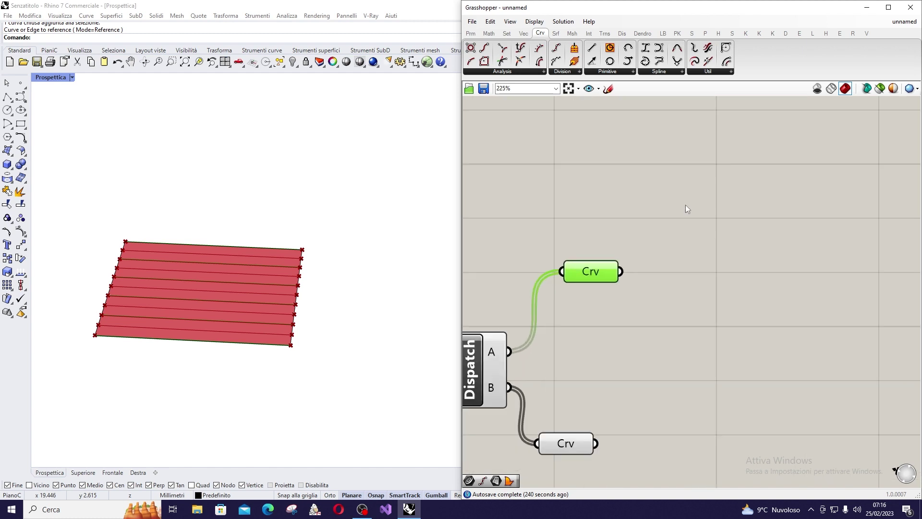
double_click(685, 237)
text(divi)
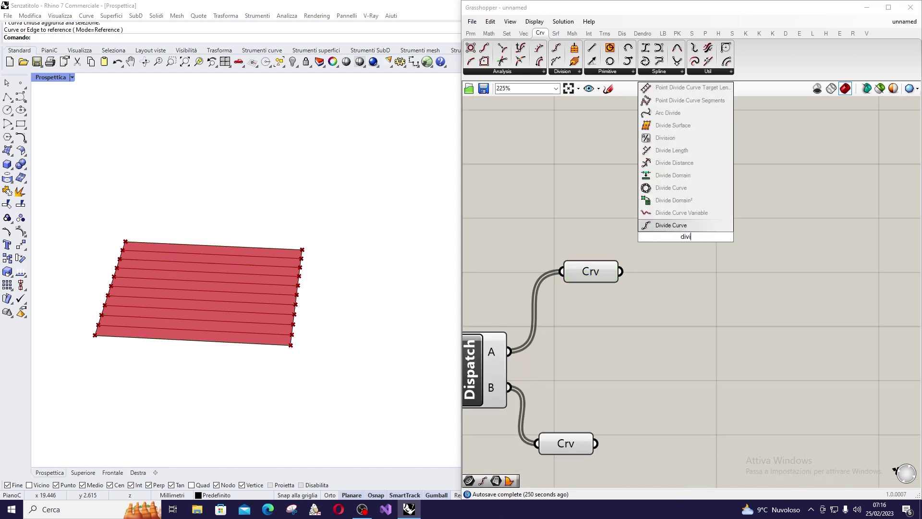
click(652, 229)
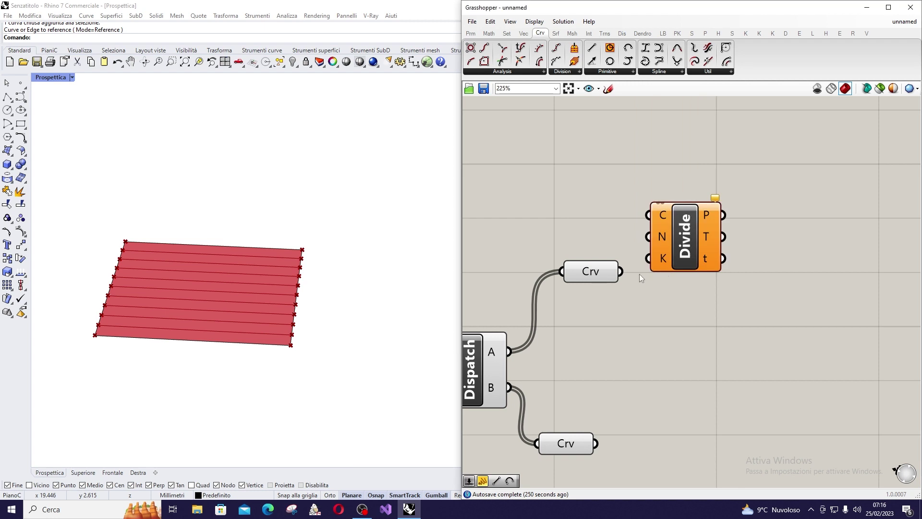
drag(621, 272, 692, 232)
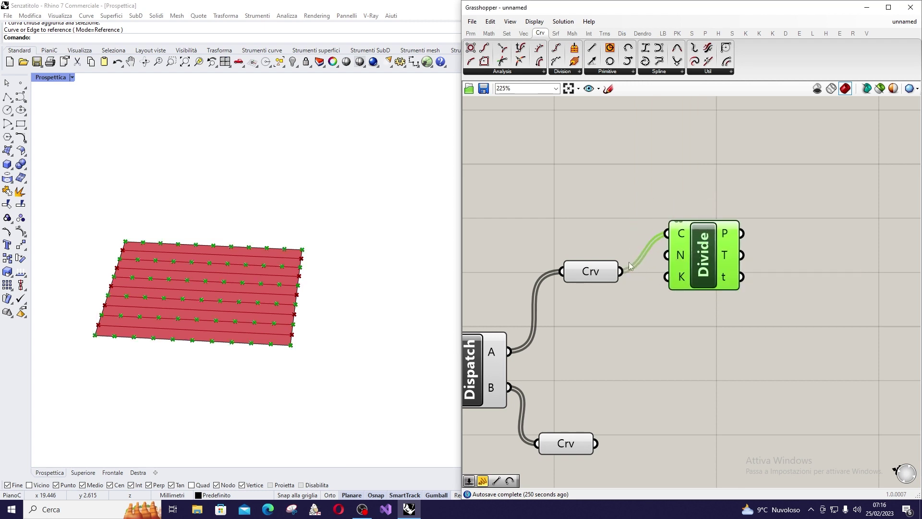
Step: Add a Move component beside Divide Curve and connect the division points to its geometry input
scroll(627, 294, down, 2)
scroll(742, 259, up, 1)
double_click(719, 257)
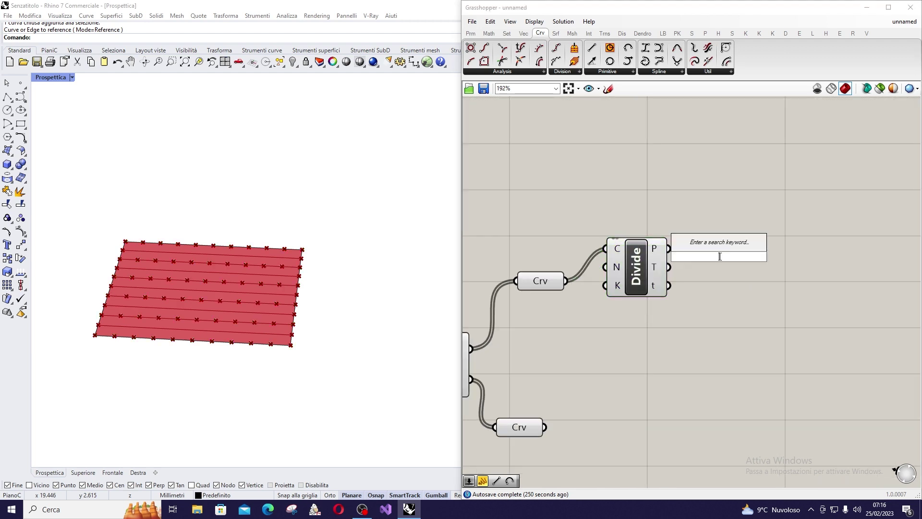
text(move)
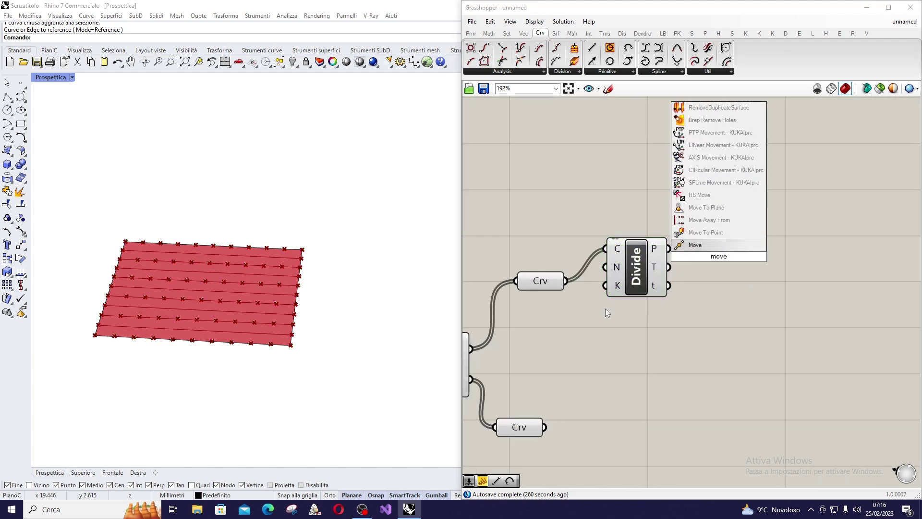
click(699, 246)
drag(669, 249, 720, 267)
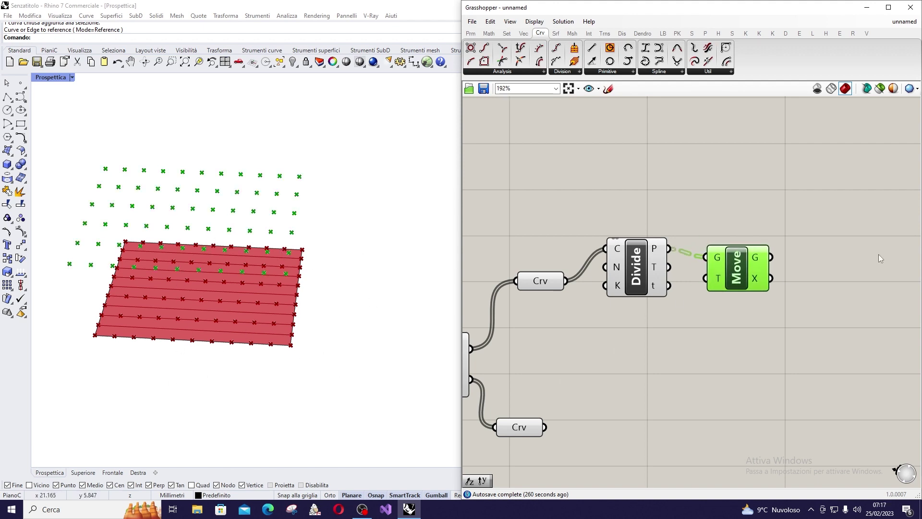
drag(746, 275, 757, 287)
Step: Add a Unit Z component below Divide Curve and a Graph Mapper below Move
double_click(618, 342)
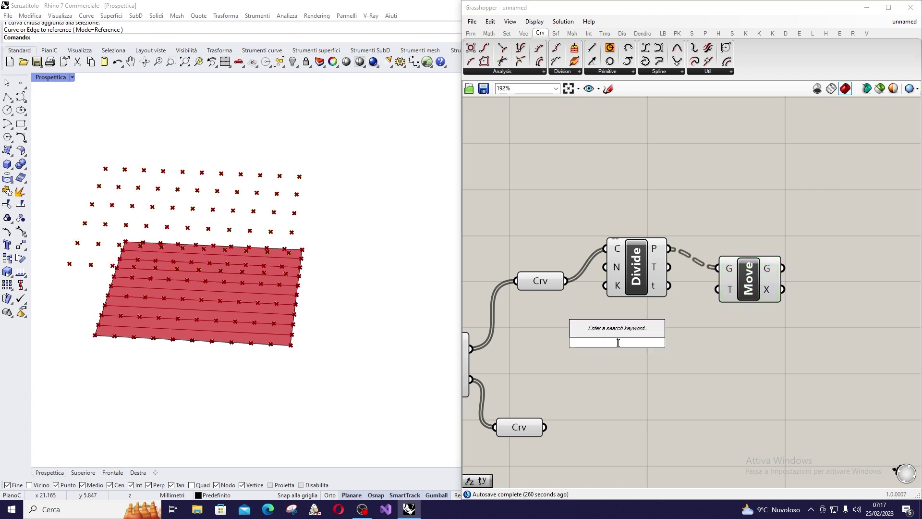
text(unit z)
key(Return)
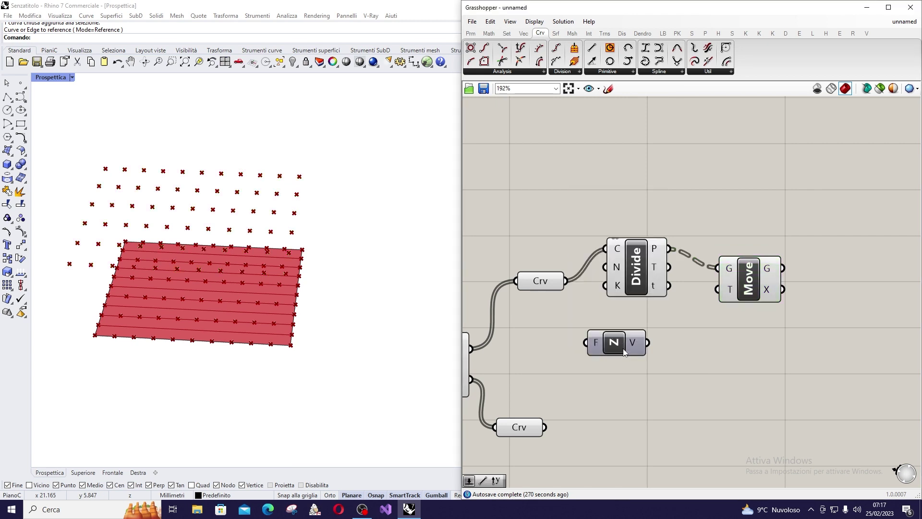
double_click(725, 351)
text(graph)
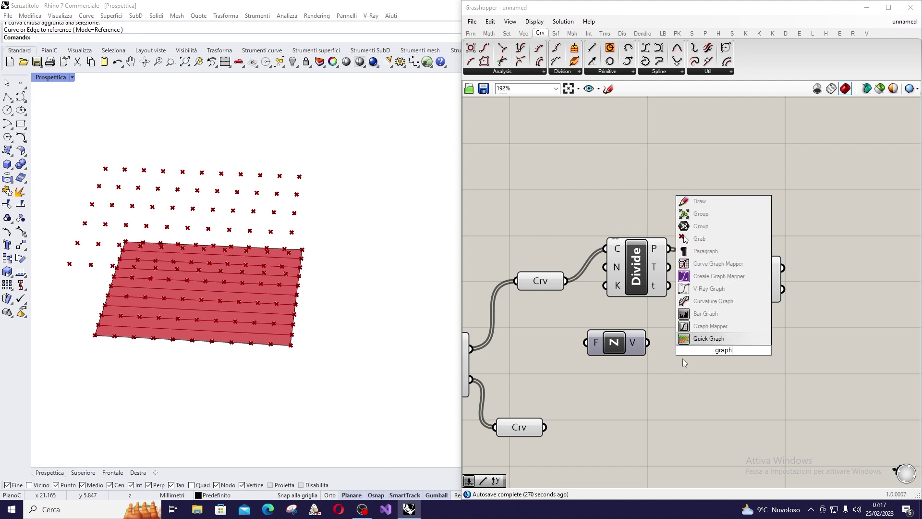
click(718, 329)
drag(718, 330, 759, 381)
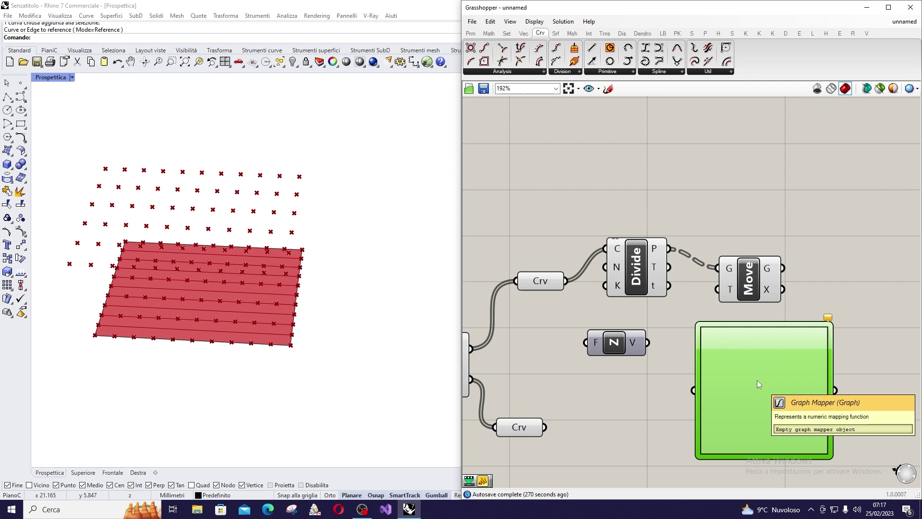
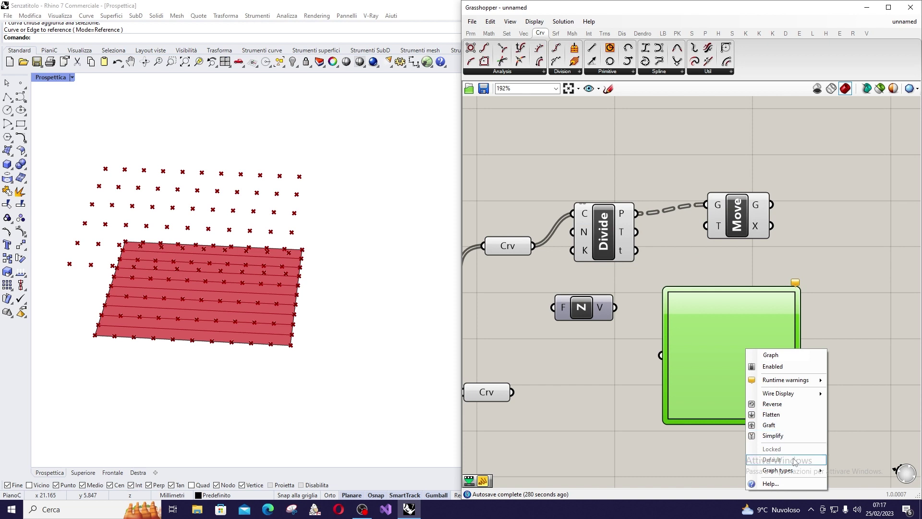
Step: Set the Graph Mapper to the Sine type, shape it into one wave peaking at mid-width, and space out the components
right_click(707, 331)
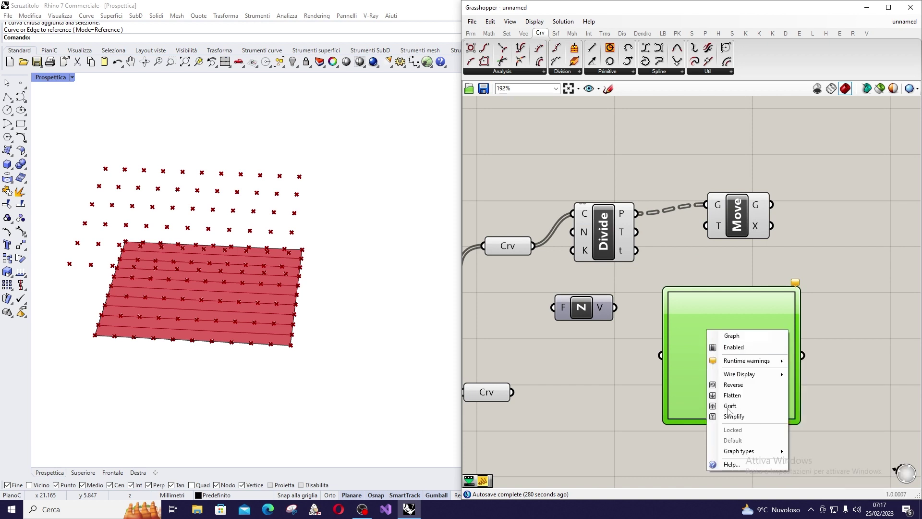
mouse_move(740, 451)
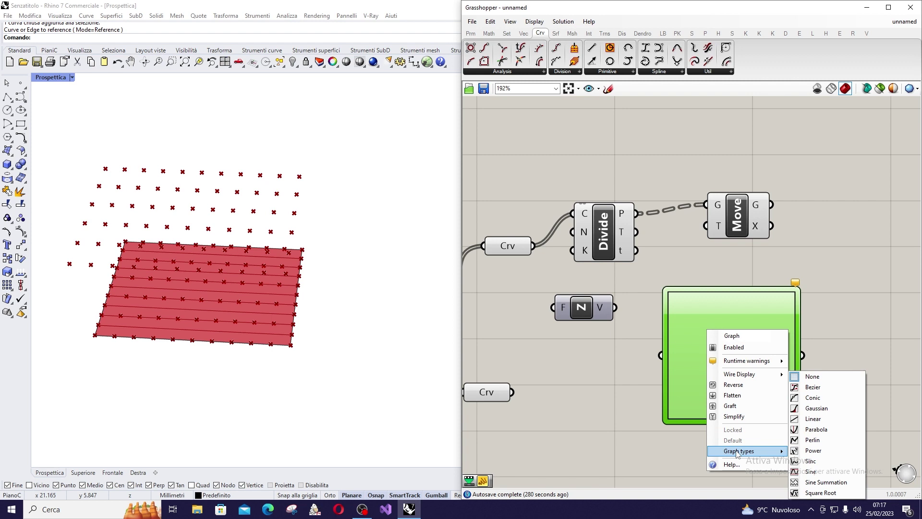
click(812, 472)
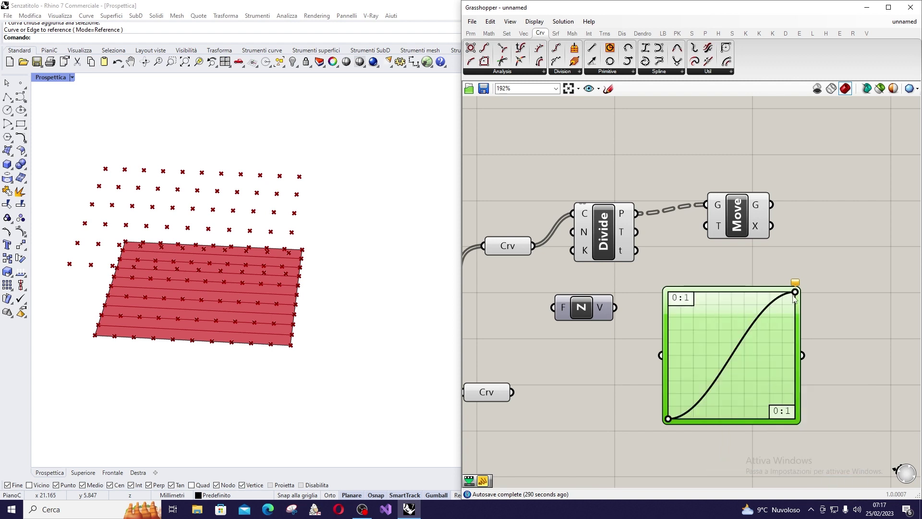
drag(795, 292, 729, 292)
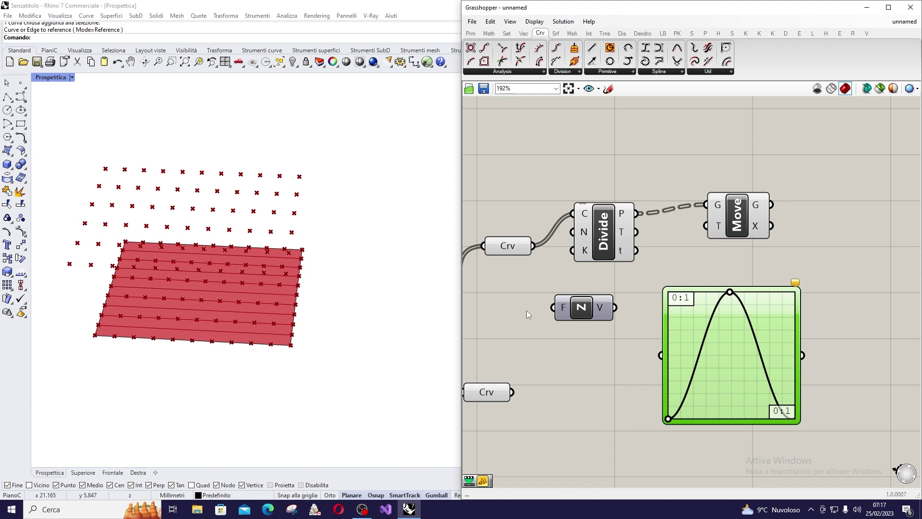
drag(603, 241, 603, 214)
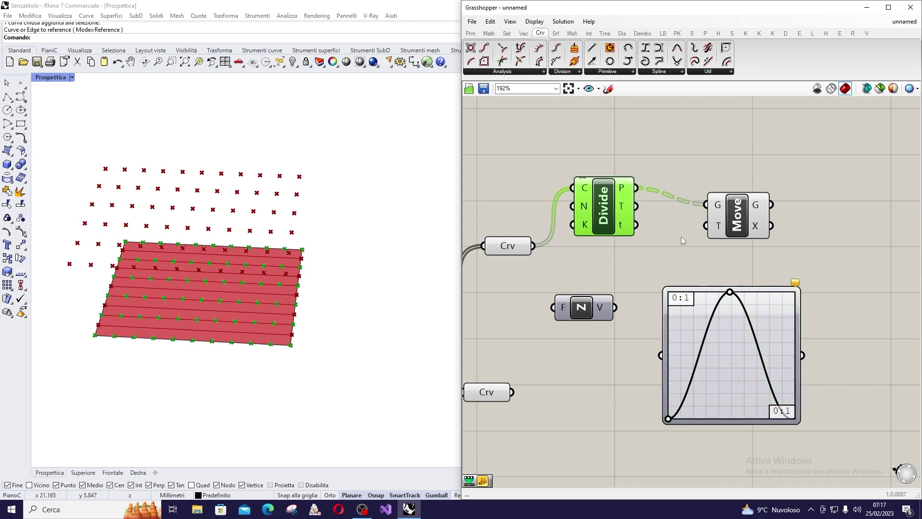
drag(729, 308, 755, 299)
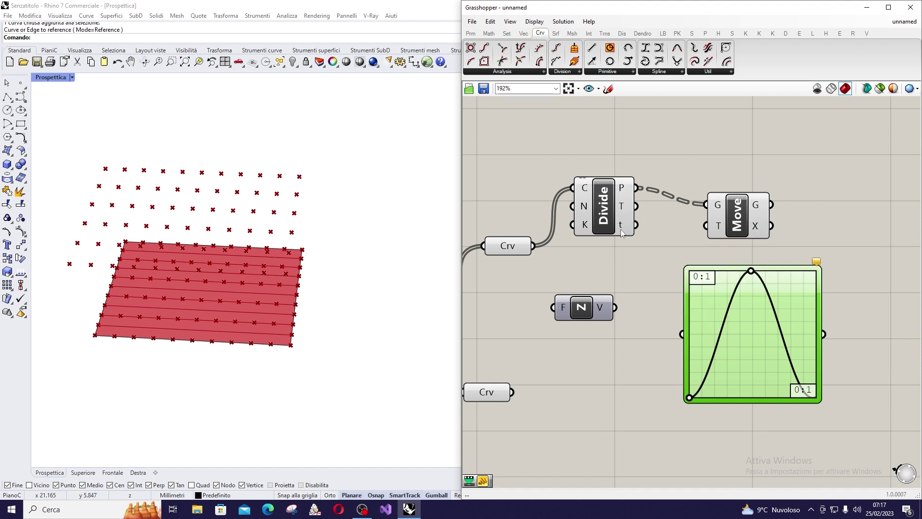
Step: Reparameterize Divide Curve's curve input, connect its t output to the Graph Mapper, and place Unit Z beyond the mapper
right_click(588, 190)
click(629, 295)
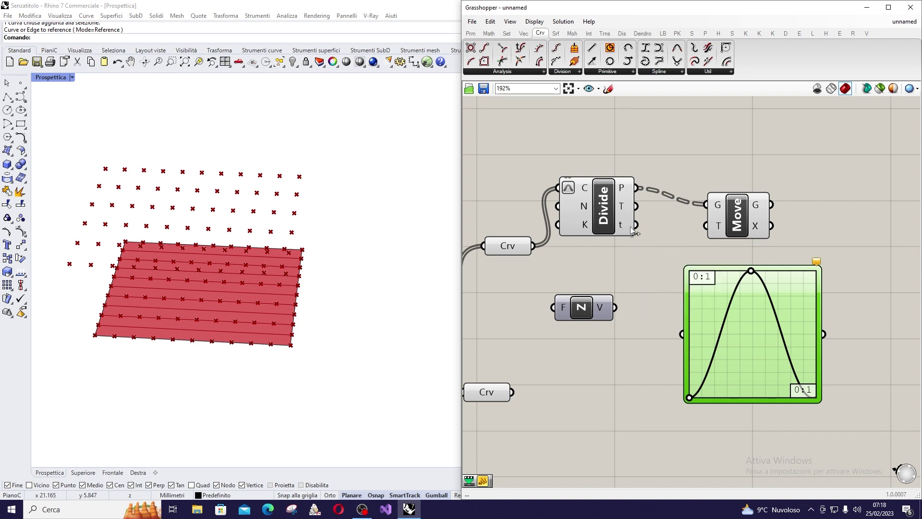
drag(632, 230, 669, 307)
drag(624, 229, 680, 303)
drag(806, 324, 771, 323)
scroll(770, 323, down, 2)
drag(517, 314, 732, 308)
scroll(753, 336, up, 1)
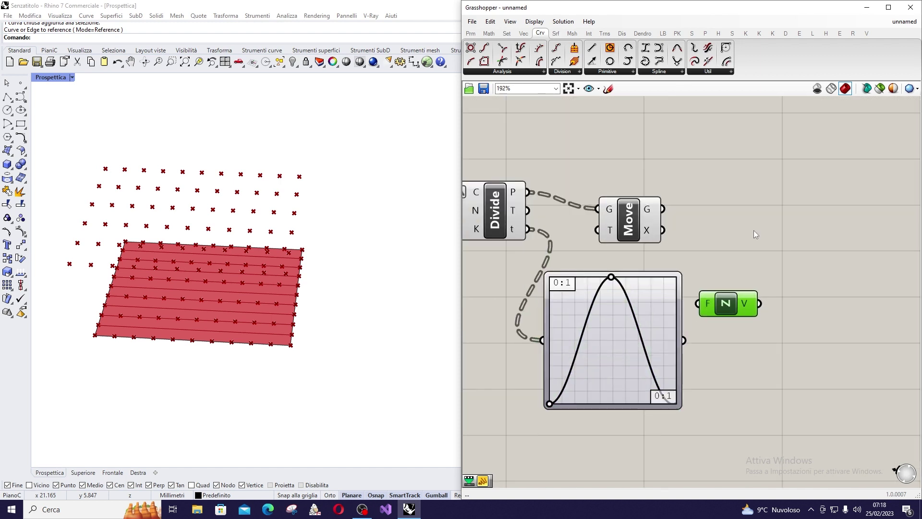
Step: Add a Multiplication component with the Unit Z vector as A and the Graph Mapper output as B
click(489, 34)
drag(537, 48, 759, 303)
drag(684, 340, 778, 338)
scroll(787, 332, down, 1)
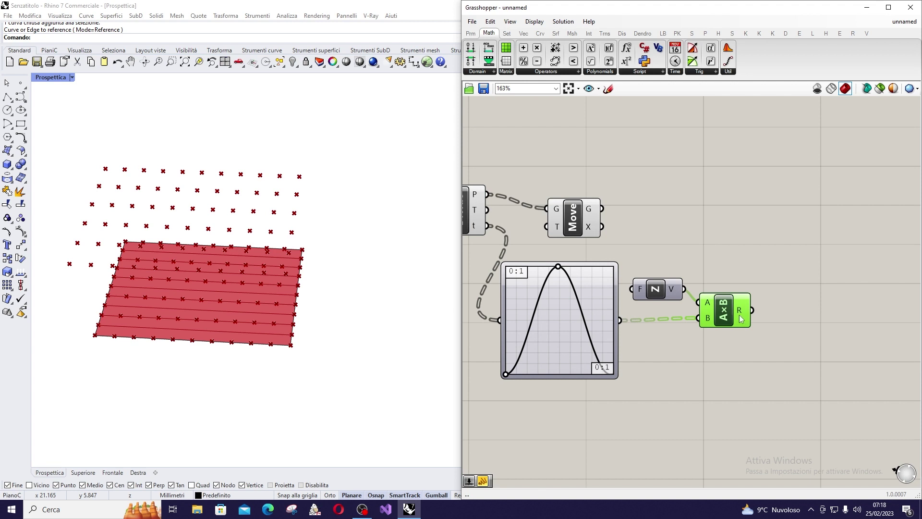
Step: Duplicate the Multiplication component with its wires and connect the first product to the copy's A input
key(ctrl+c)
key(ctrl+shift+v)
drag(754, 317, 753, 311)
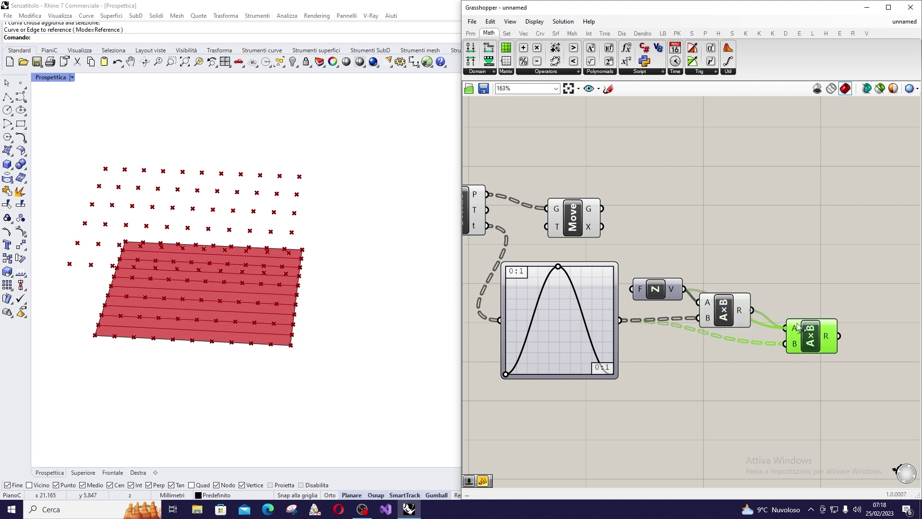
Step: Add a number slider of 100 as the second Multiplication's B input and connect its result to Move's T input
double_click(727, 377)
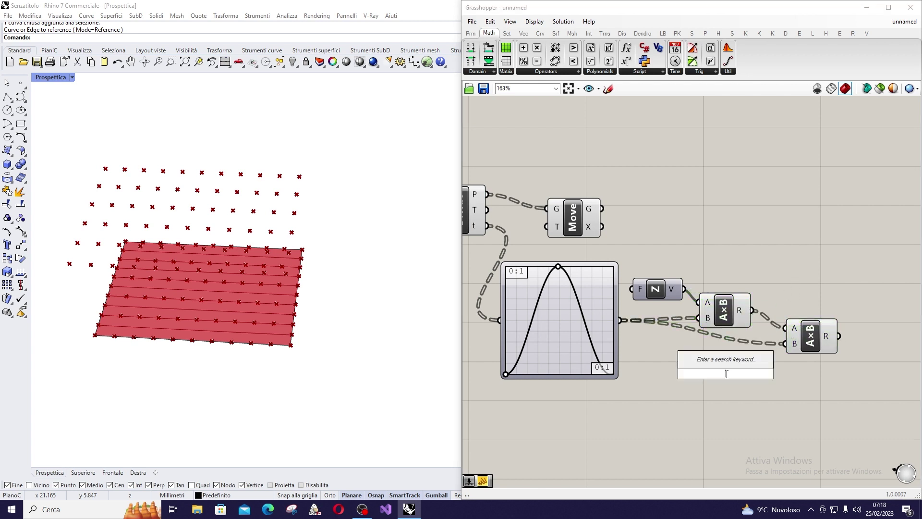
text(100)
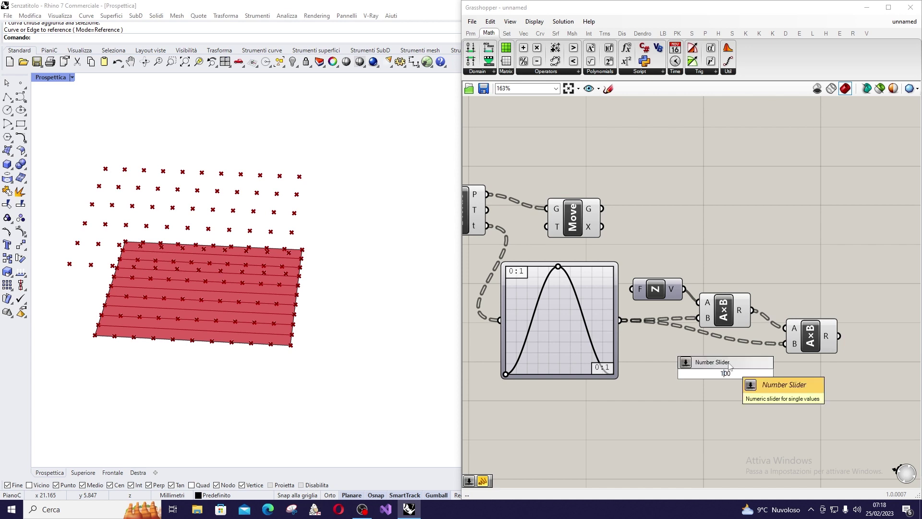
key(Return)
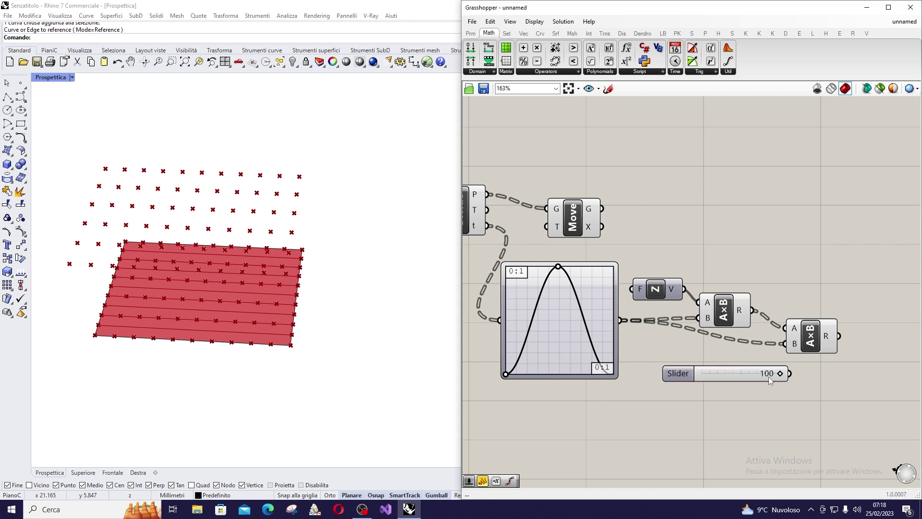
drag(788, 375, 567, 226)
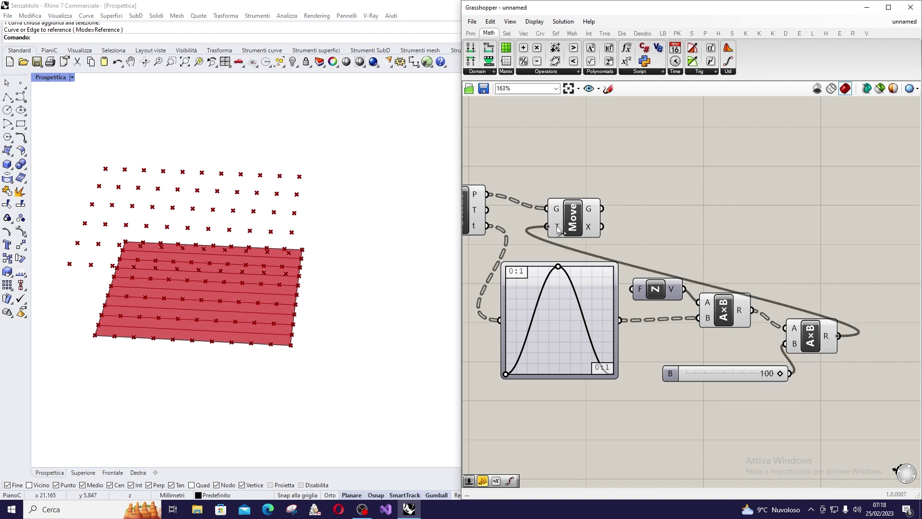
Step: Reposition Move beyond the second Multiplication and reduce the amplitude slider to 5
drag(573, 218, 864, 225)
scroll(444, 321, down, 3)
scroll(732, 356, up, 2)
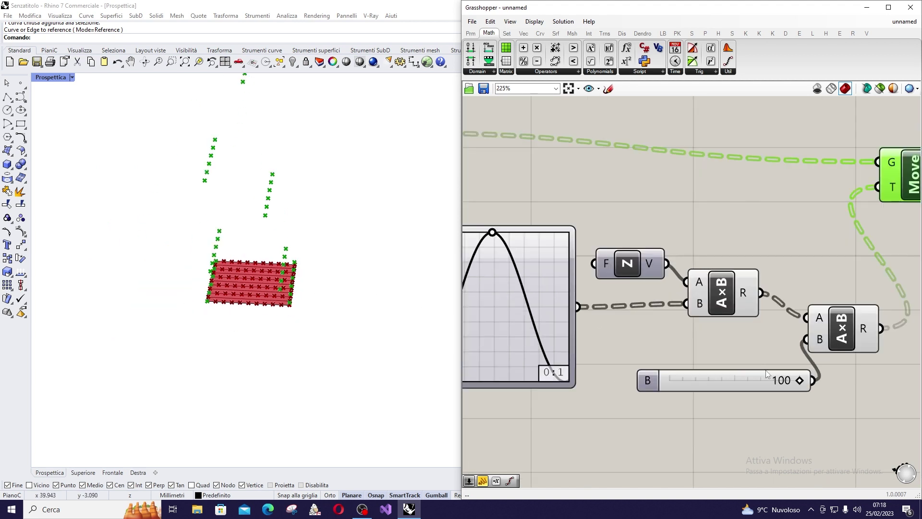
drag(803, 381, 677, 386)
right_drag(255, 226, 242, 277)
scroll(242, 278, up, 4)
scroll(603, 222, down, 3)
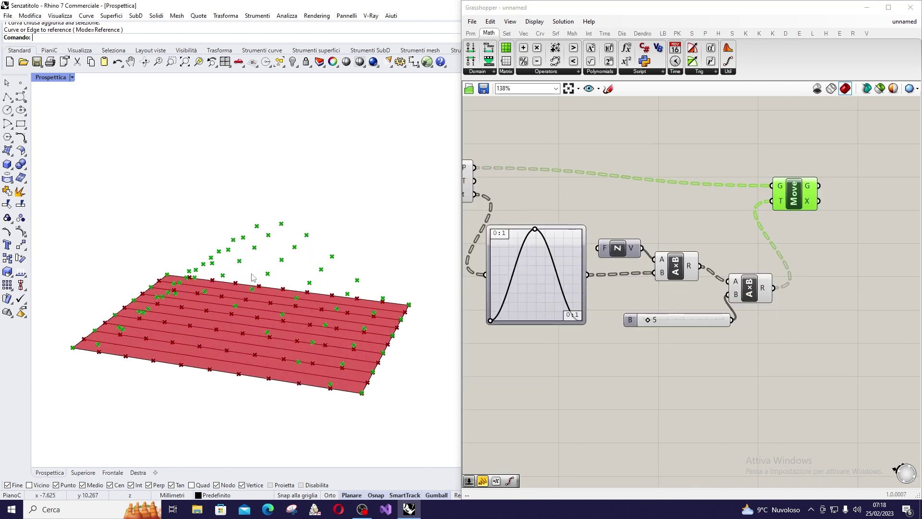
scroll(514, 264, up, 4)
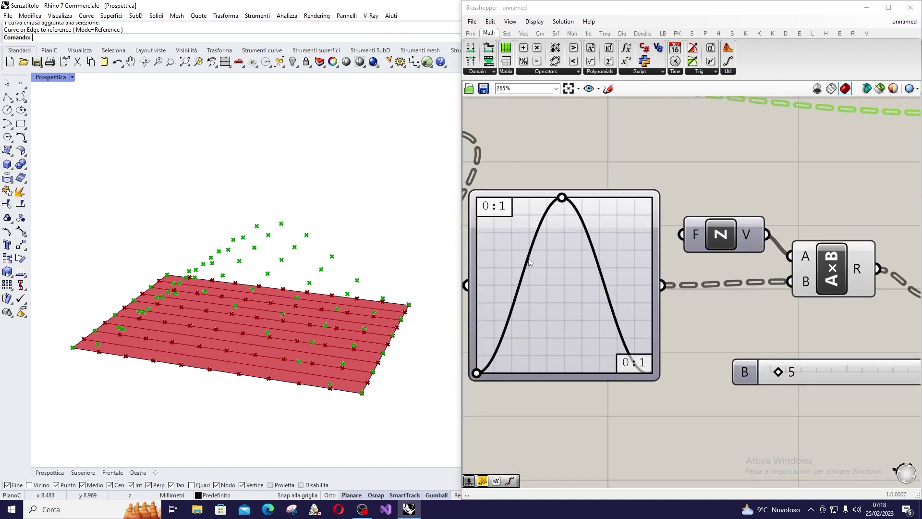
Step: Shift the sine graph's peak handle to about a quarter of its width for two waves, and inspect the moved points
drag(562, 197, 520, 199)
scroll(563, 260, down, 4)
scroll(561, 257, down, 3)
scroll(681, 211, up, 4)
click(681, 211)
click(660, 265)
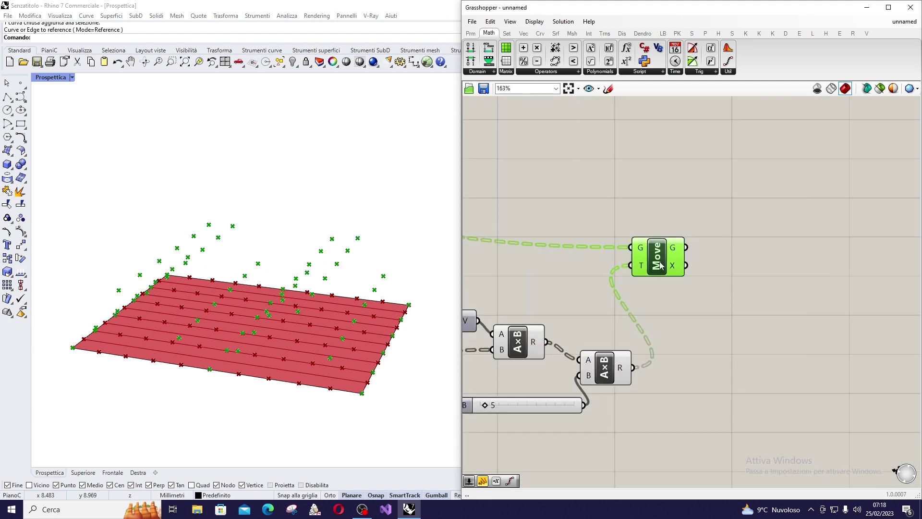
right_drag(288, 384, 308, 337)
drag(605, 374, 607, 367)
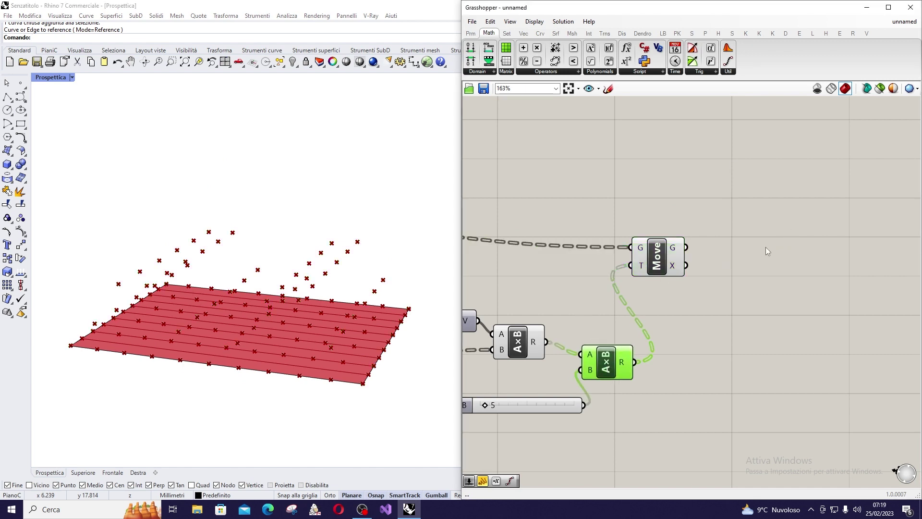
Step: Add an Interpolate curve component, connect Move's geometry output to its vertices, and inspect the resulting wave curves
double_click(741, 249)
text(interpola)
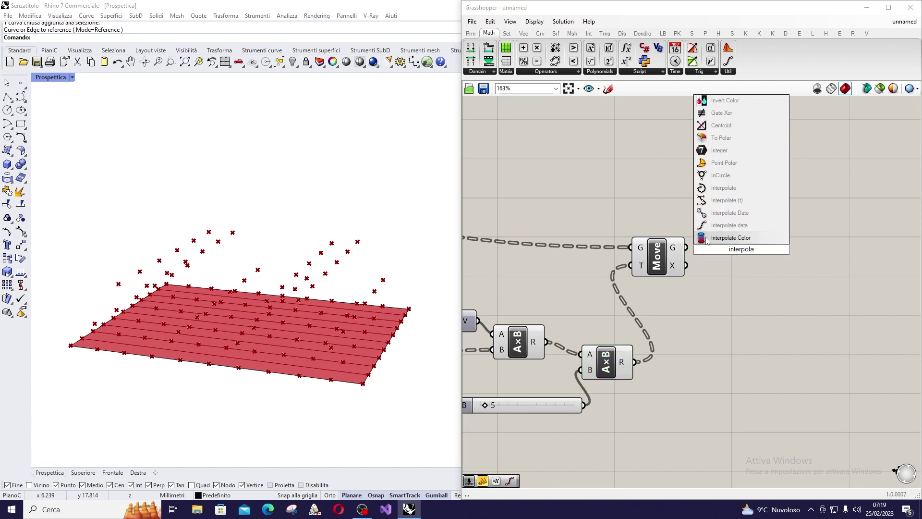
click(734, 188)
drag(686, 247, 713, 226)
right_drag(438, 282, 409, 317)
scroll(663, 292, down, 3)
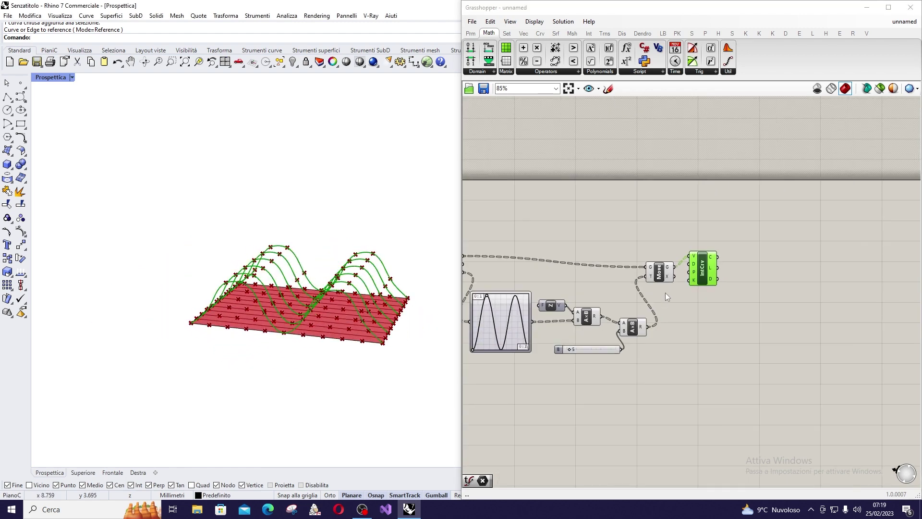
scroll(559, 300, up, 3)
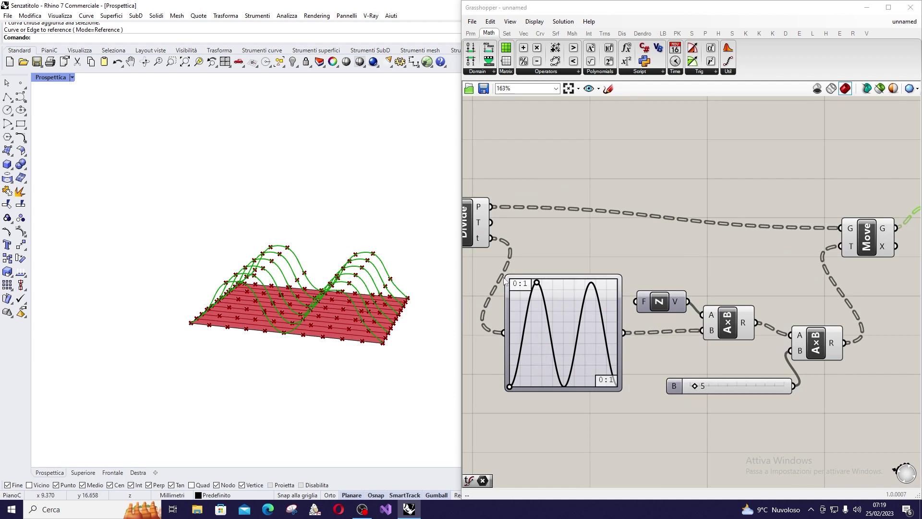
scroll(508, 283, up, 2)
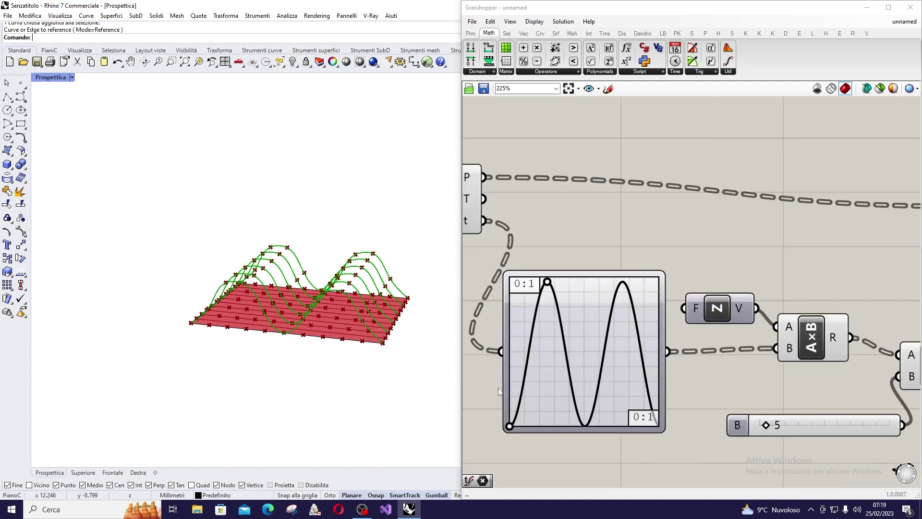
Step: Reposition the Interpolate component slightly farther from Move in the first wave branch
scroll(584, 334, down, 2)
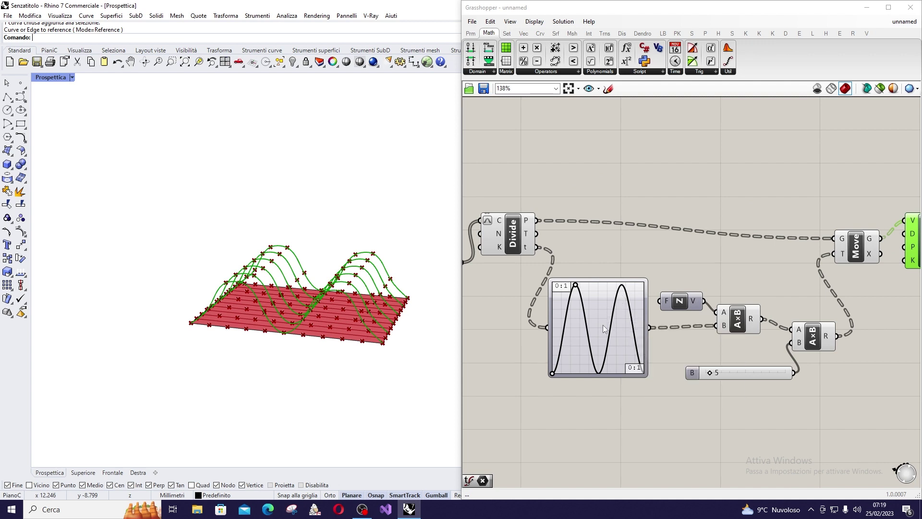
scroll(632, 264, down, 2)
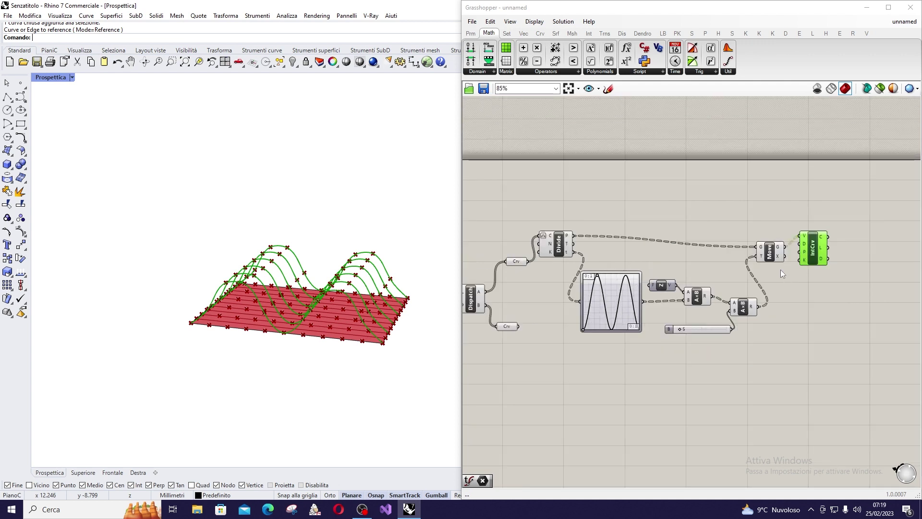
scroll(785, 279, up, 2)
drag(779, 373, 573, 265)
click(892, 286)
drag(855, 229, 871, 251)
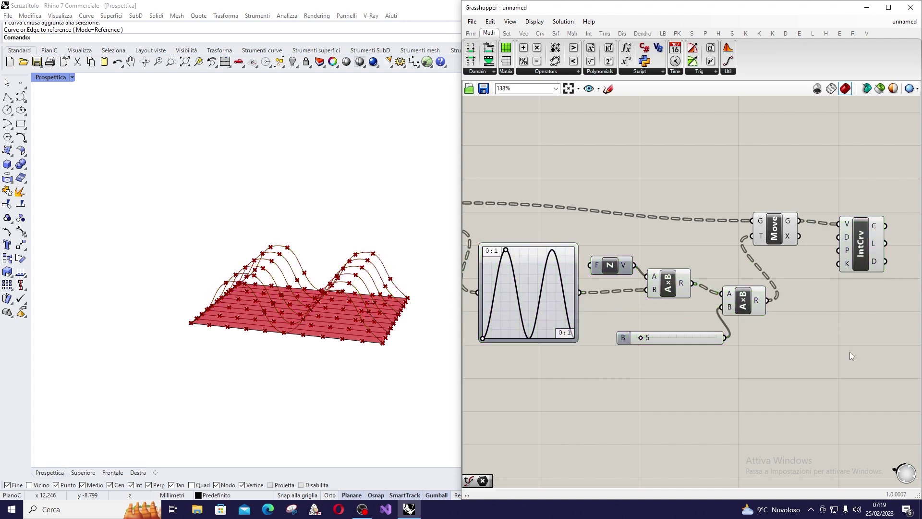
Step: Duplicate the branch from Divide Curve through the Interpolate component and place the copy below the original
click(852, 355)
scroll(718, 260, down, 3)
drag(800, 319, 575, 211)
alt+drag(568, 244, 564, 348)
click(548, 326)
Step: Replace the copied Divide's curve input with the curve parameter holding Dispatch's B list, and check the new wave curves
scroll(543, 319, up, 3)
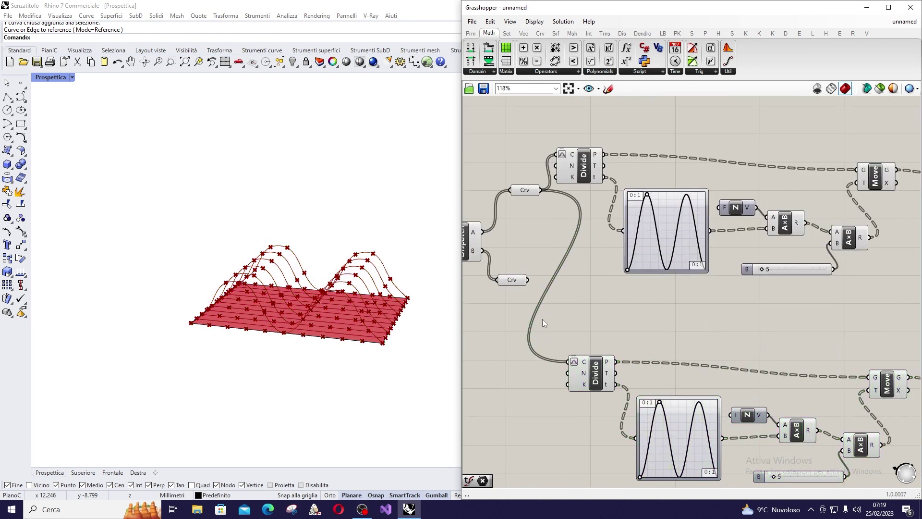
click(521, 284)
drag(527, 279, 570, 365)
scroll(569, 365, down, 3)
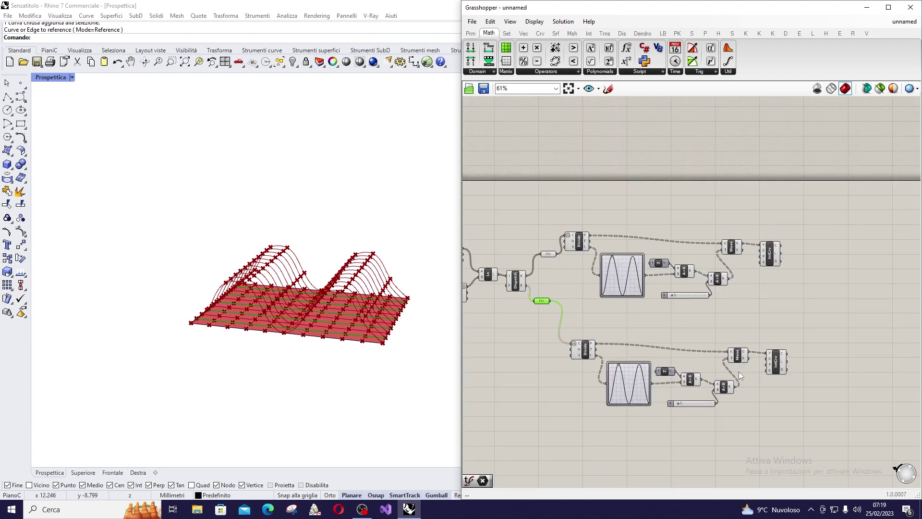
scroll(375, 326, up, 4)
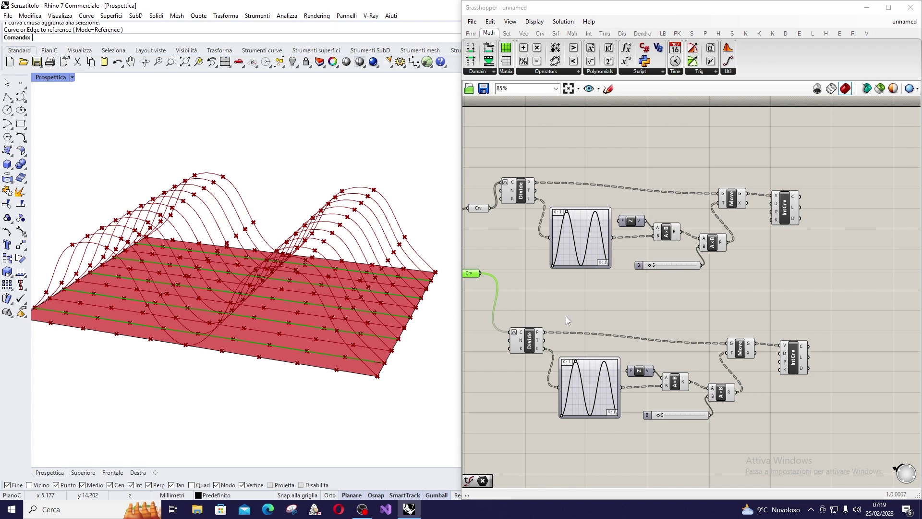
Step: Raise the copied Divide component, add a Shift List beside it, and connect the division points to its L input
drag(530, 344, 530, 319)
scroll(546, 307, up, 2)
scroll(548, 303, up, 2)
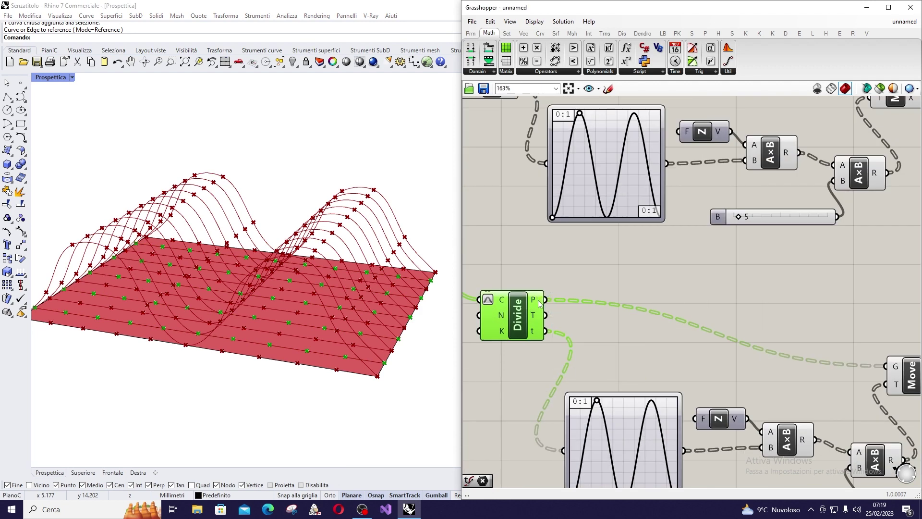
double_click(656, 298)
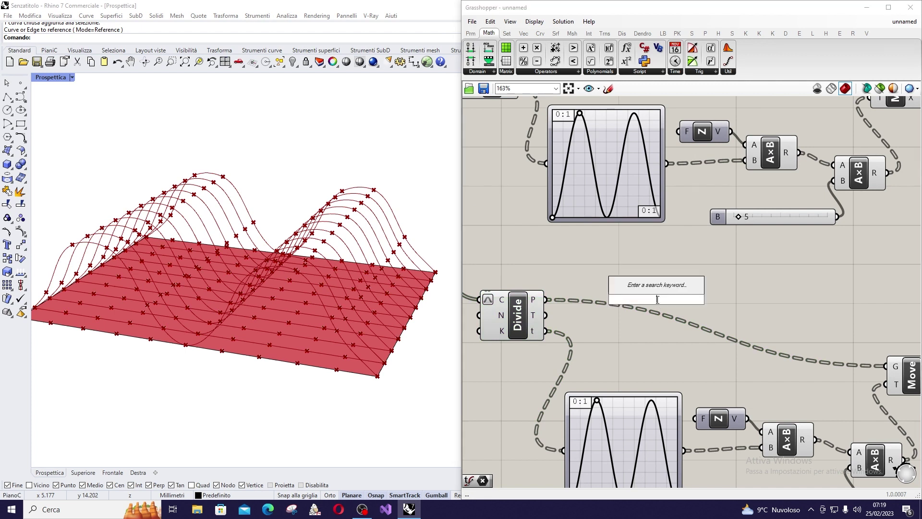
text(shift)
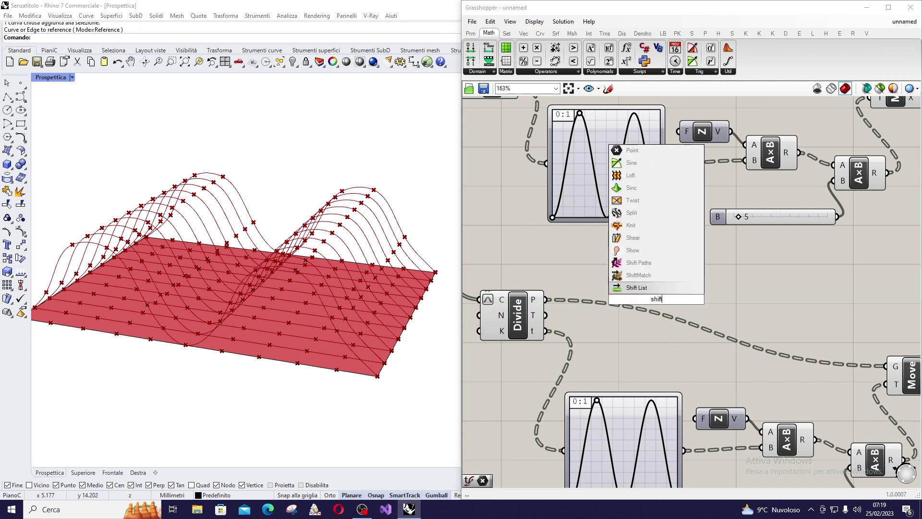
key(Return)
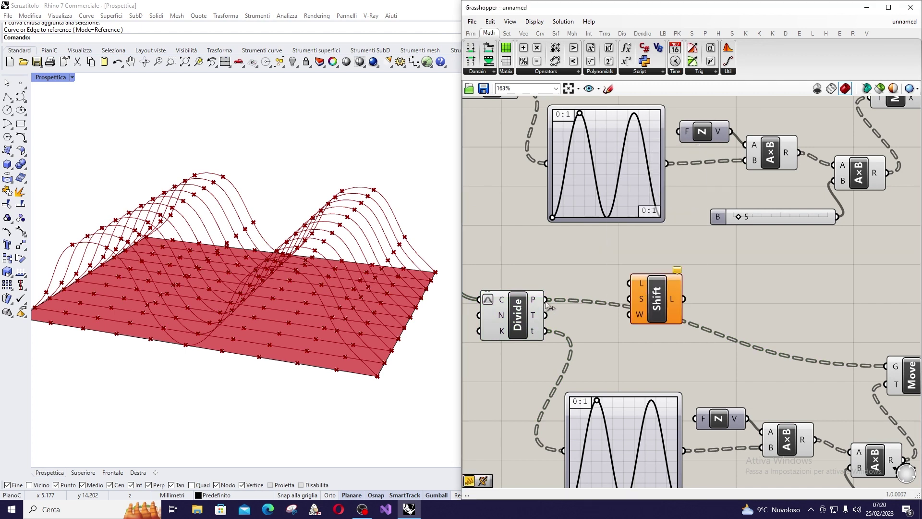
drag(546, 300, 633, 284)
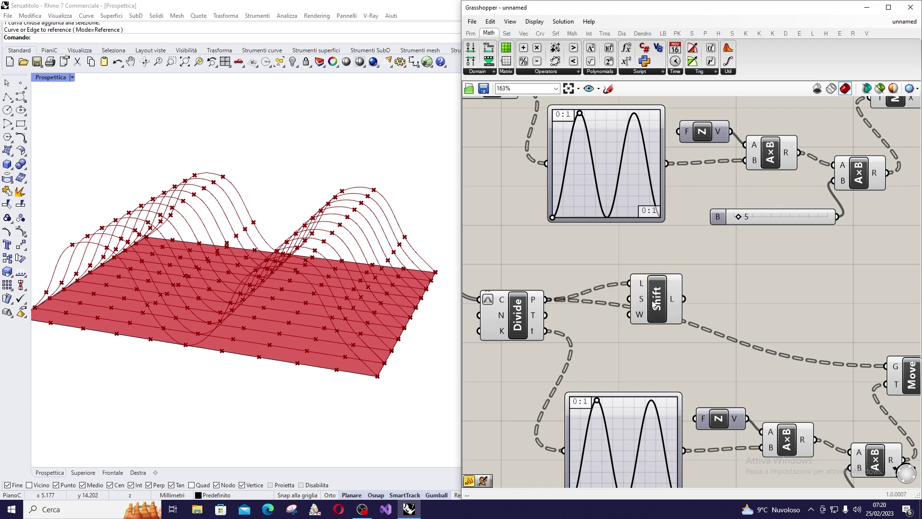
Step: Connect Shift List's output to the lower Move's geometry input in place of the direct division points
scroll(645, 302, down, 3)
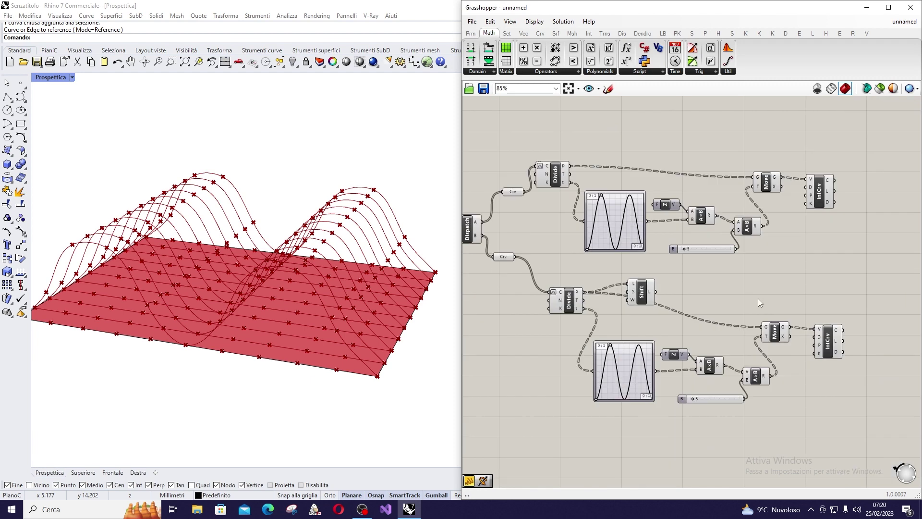
drag(642, 292, 763, 330)
scroll(647, 298, down, 4)
scroll(822, 317, up, 3)
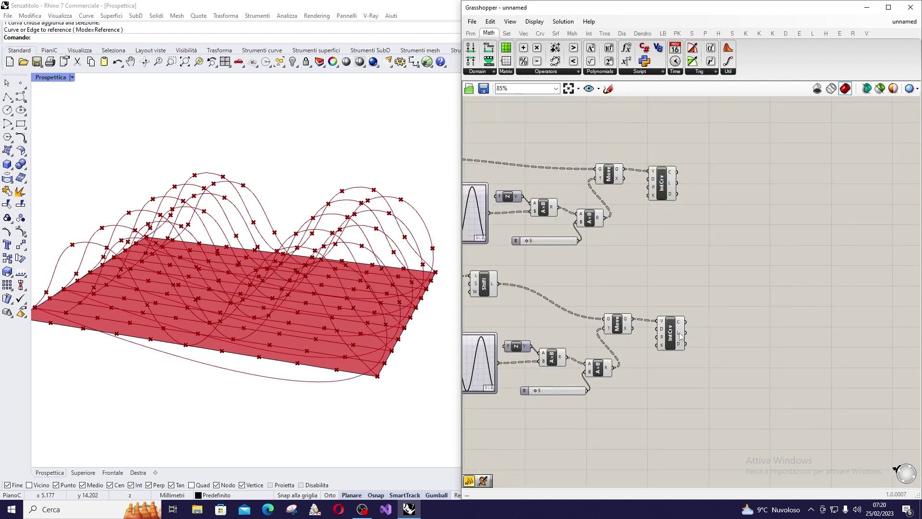
Step: Make room before the lower Interpolate, copy Shift List into the gap, and connect Move's geometry output to its L input
drag(679, 337, 745, 320)
scroll(733, 324, down, 1)
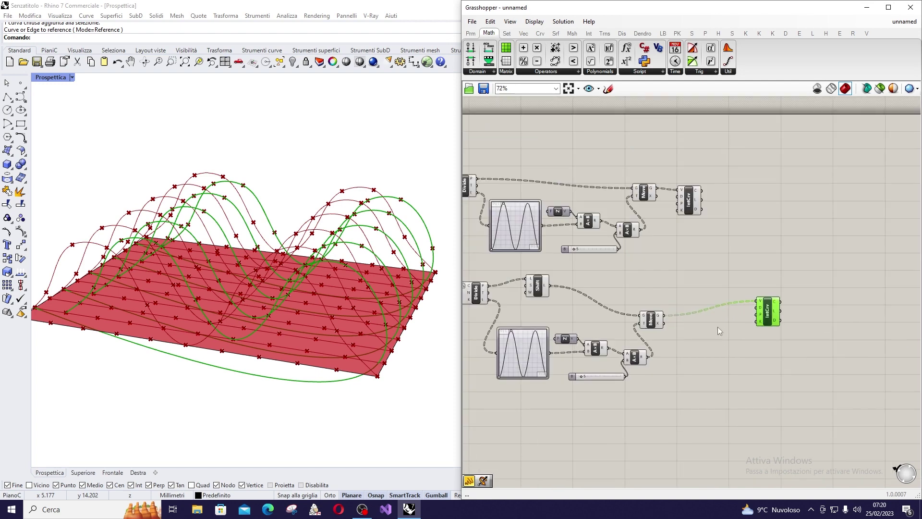
scroll(743, 296, up, 2)
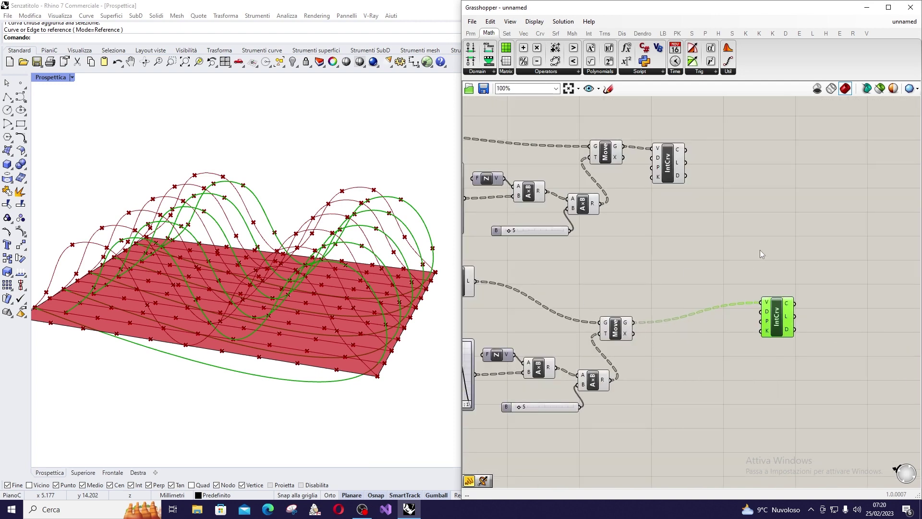
scroll(770, 302, down, 2)
click(550, 291)
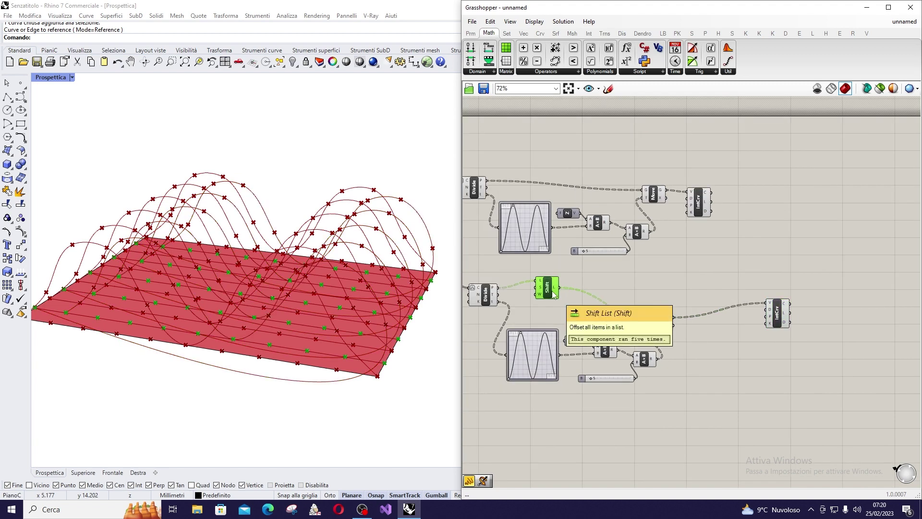
drag(553, 294, 727, 320)
scroll(725, 320, up, 4)
drag(628, 315, 697, 294)
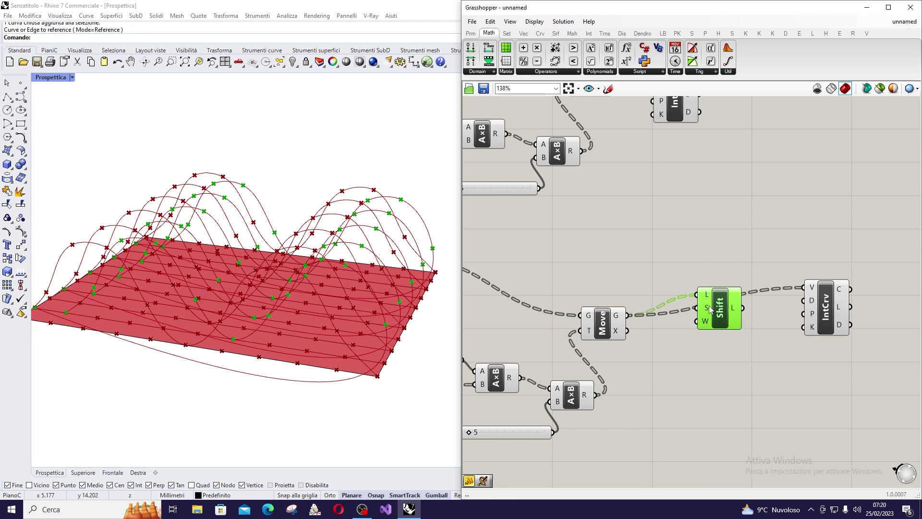
Step: Set the copied Shift List's S offset to -1
right_click(709, 306)
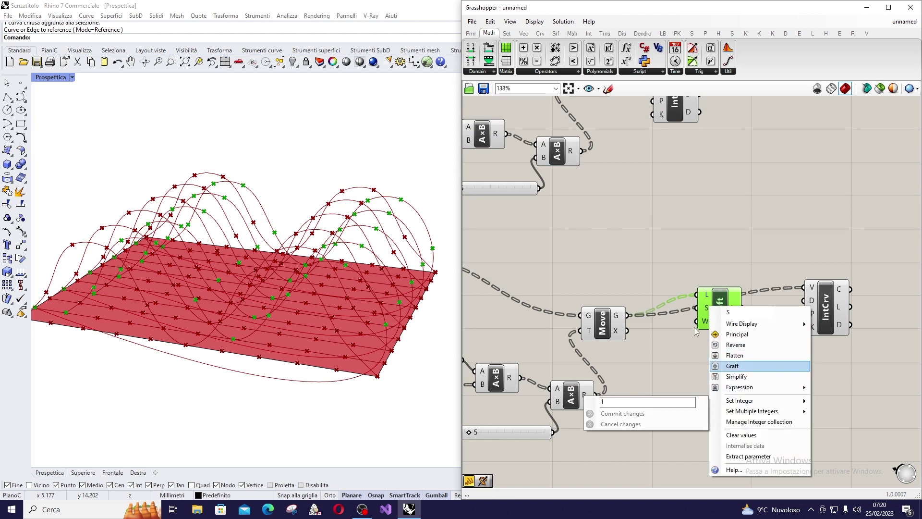
click(706, 310)
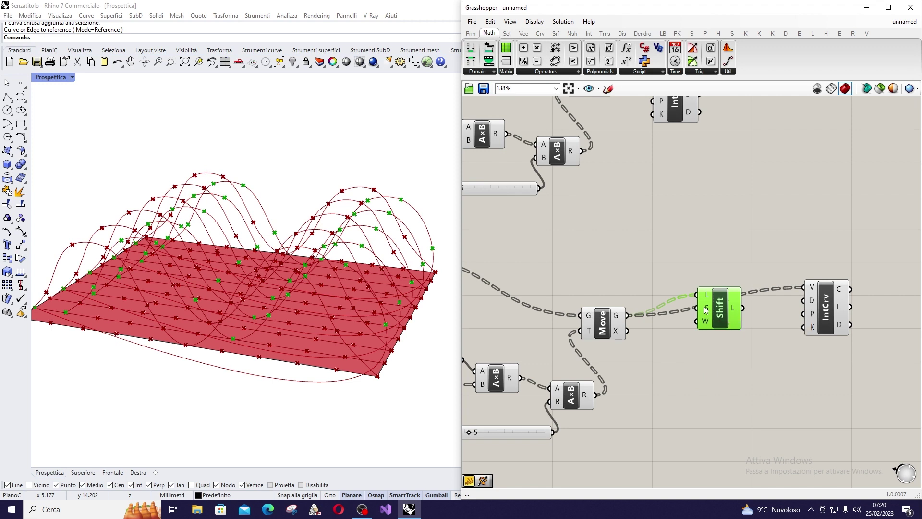
right_click(706, 309)
mouse_move(740, 402)
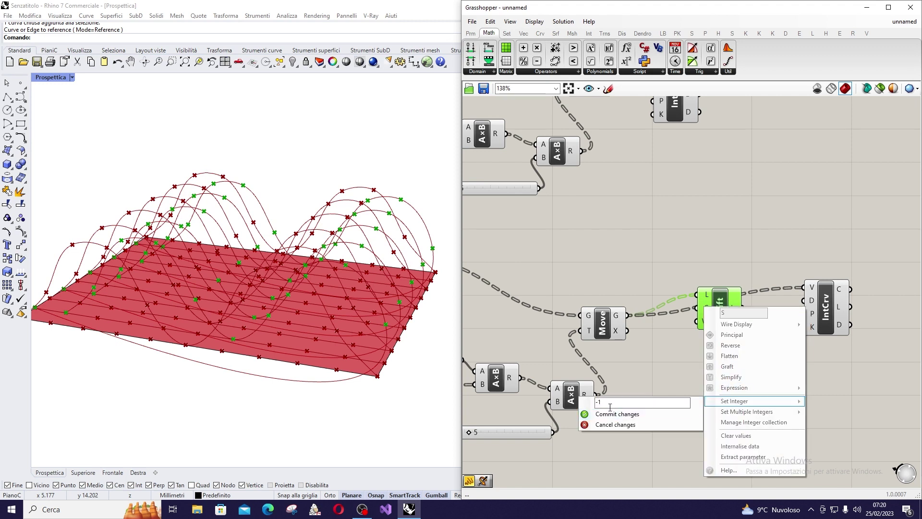
click(640, 413)
Step: Connect the second Shift List's output to the lower Interpolate's vertices and inspect the resulting curves
click(744, 375)
drag(743, 308, 804, 288)
click(819, 301)
right_drag(269, 375, 206, 365)
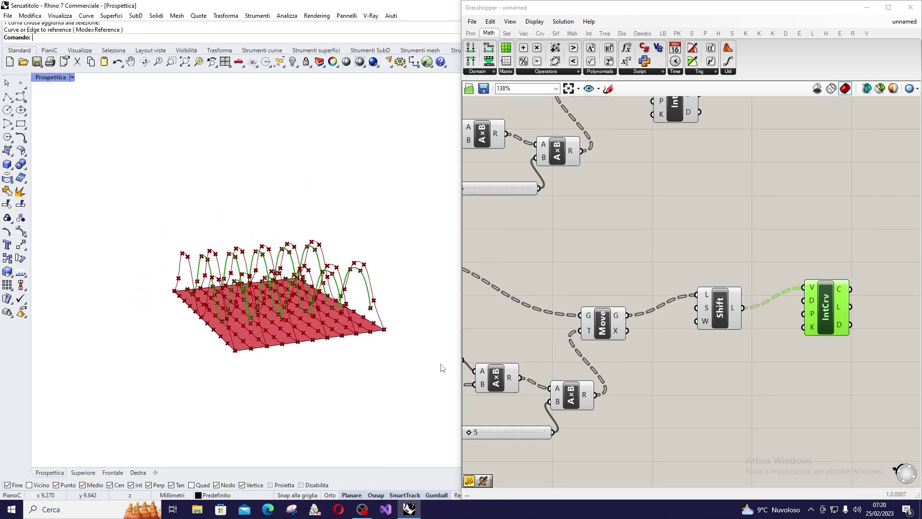
right_drag(373, 274, 414, 288)
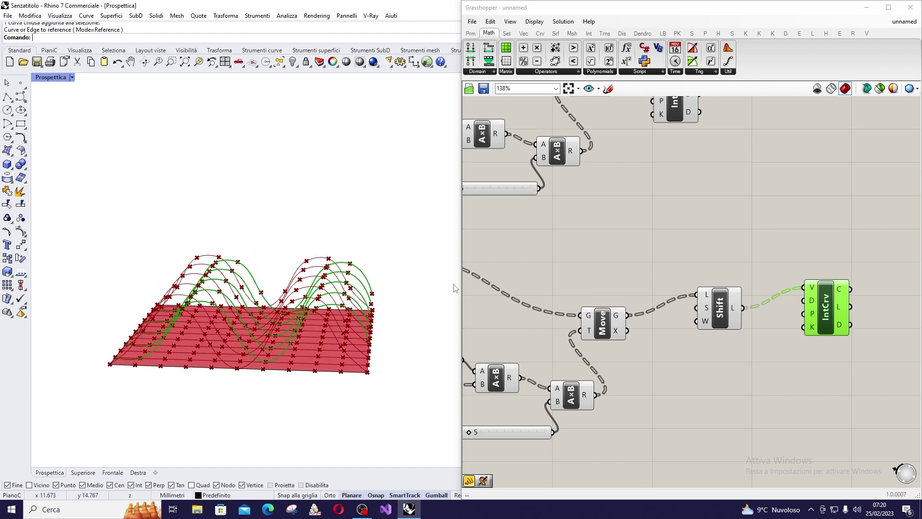
Step: Adjust the lower sine graph's peak handle downward and slightly rightward to reshape the shifted waves
scroll(673, 308, down, 6)
scroll(693, 298, up, 5)
drag(594, 286, 601, 312)
scroll(598, 297, down, 4)
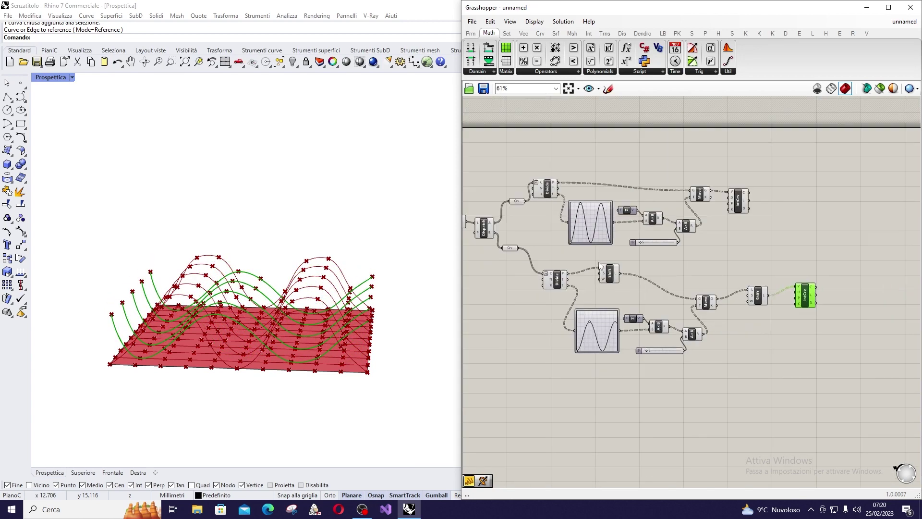
drag(614, 298, 630, 312)
Step: Align the upper Interpolate component above the lower one and inspect both sets of wave curves in the viewport
right_drag(635, 278, 519, 260)
drag(681, 187, 735, 191)
click(750, 243)
right_drag(276, 276, 255, 276)
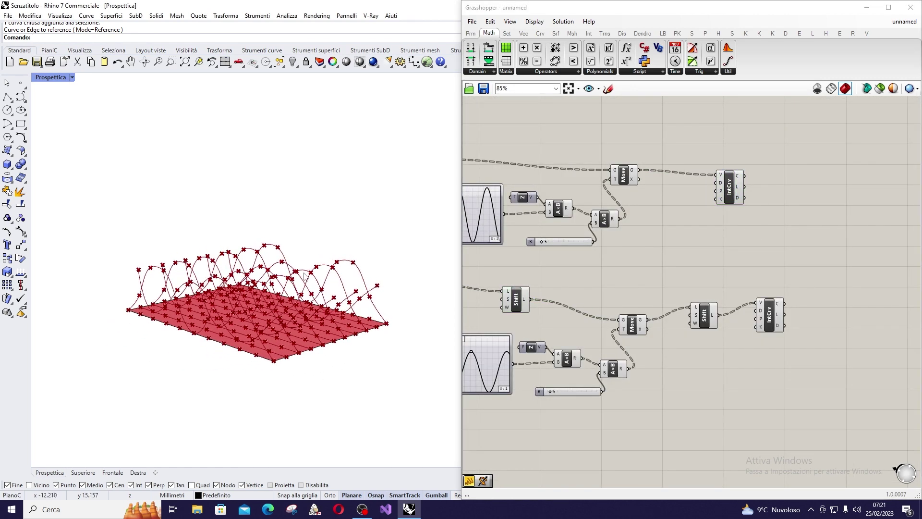
scroll(254, 275, up, 5)
drag(729, 188, 781, 224)
scroll(718, 286, up, 1)
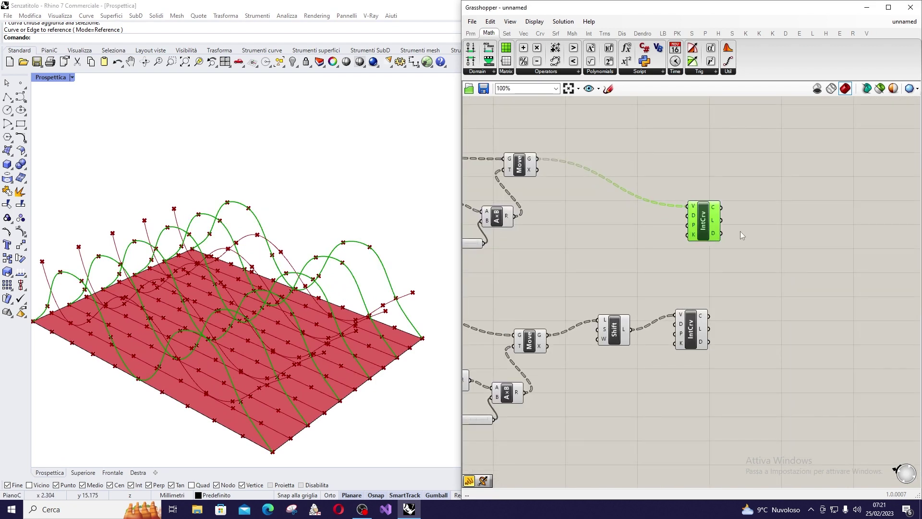
drag(702, 237, 689, 236)
scroll(735, 275, up, 1)
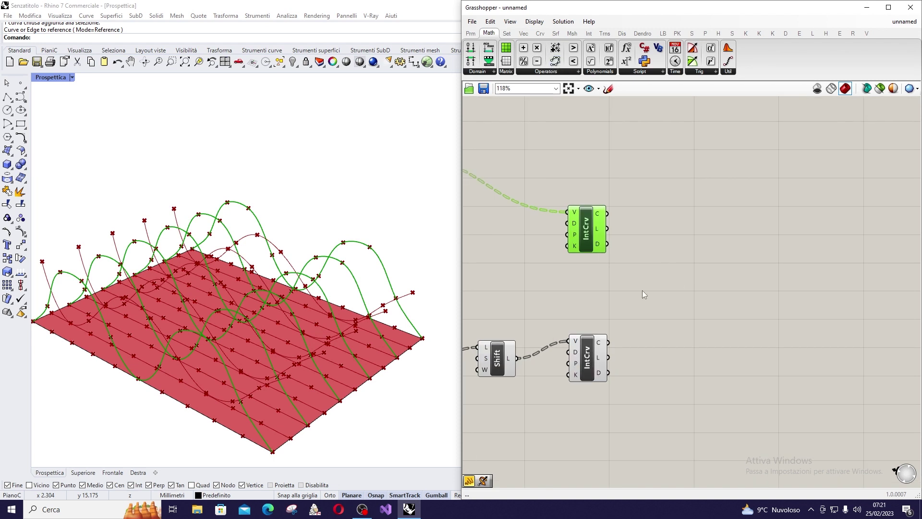
Step: Add a Weave component beyond the two Interpolate components
click(506, 34)
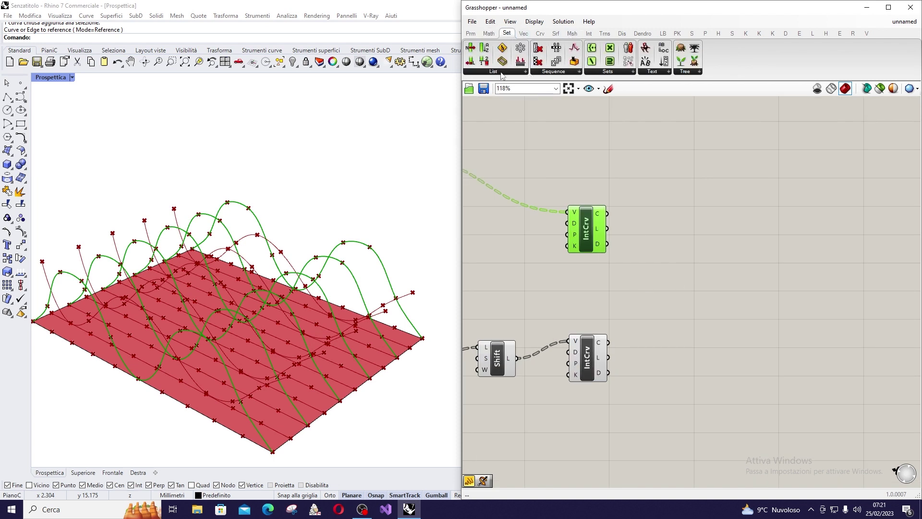
click(526, 71)
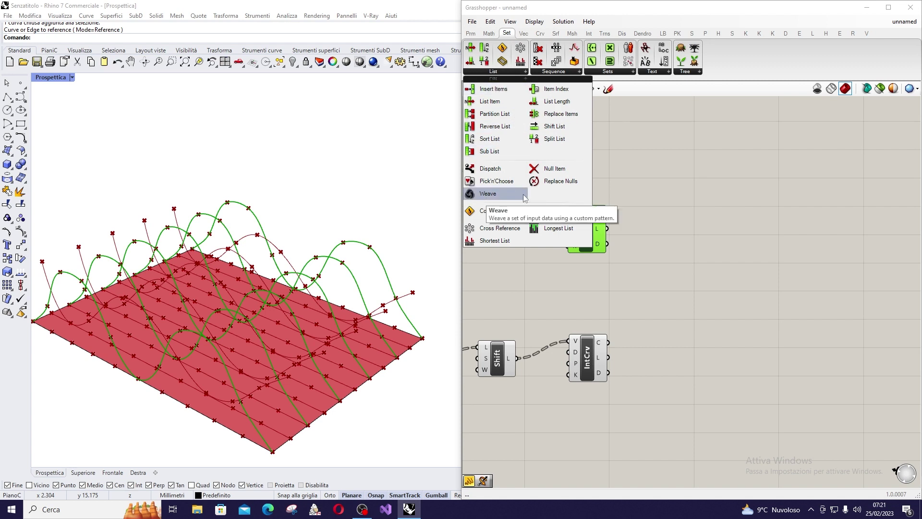
click(488, 194)
click(673, 294)
scroll(671, 293, up, 2)
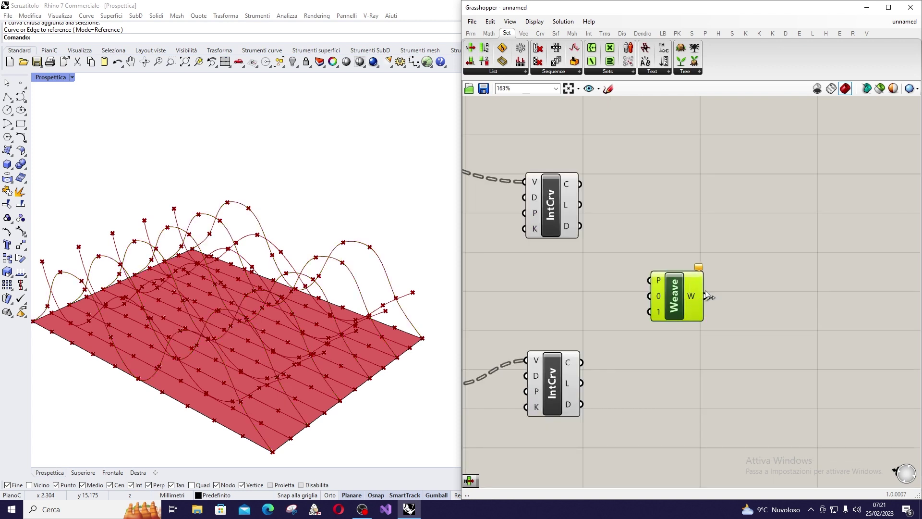
Step: Examine the whole definition, the Interpolate outputs' data structure, and which wave curves each Interpolate component produces
scroll(728, 287, down, 5)
scroll(788, 281, down, 2)
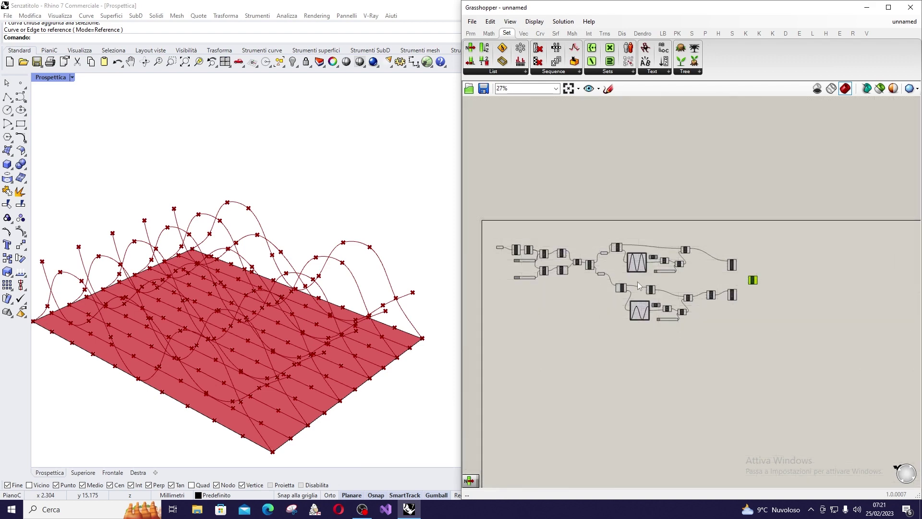
scroll(509, 245, up, 2)
click(508, 243)
scroll(514, 250, down, 2)
scroll(740, 269, up, 5)
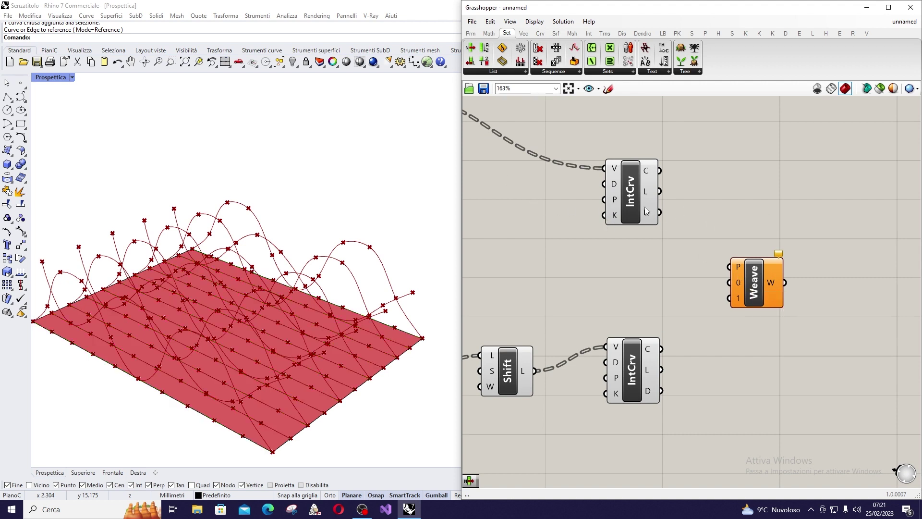
mouse_move(737, 270)
mouse_move(654, 200)
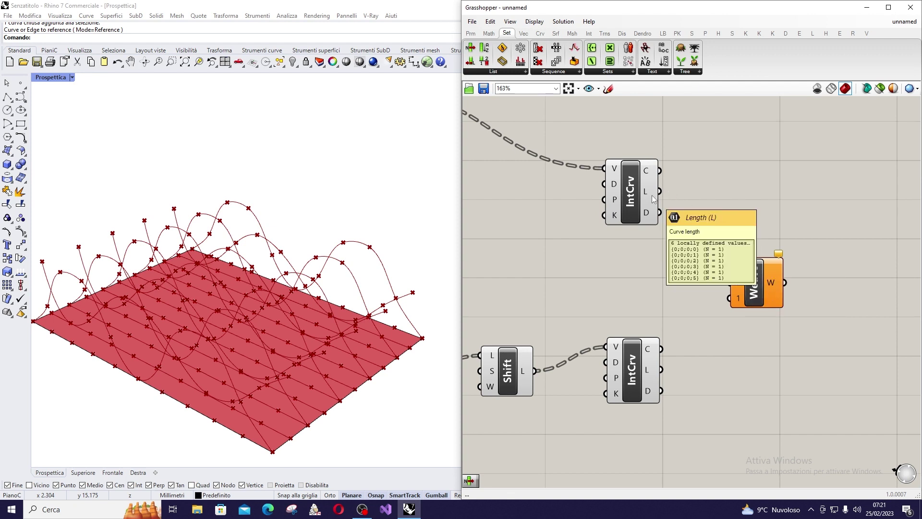
click(645, 377)
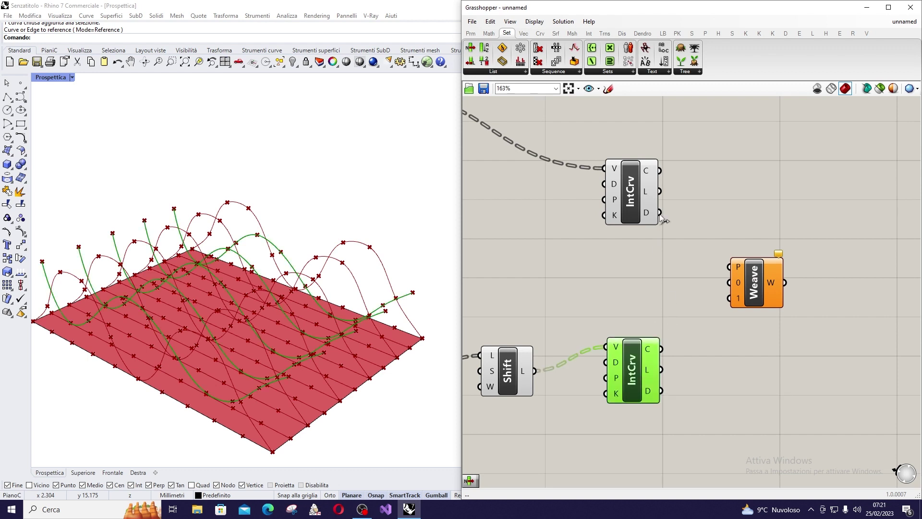
click(646, 199)
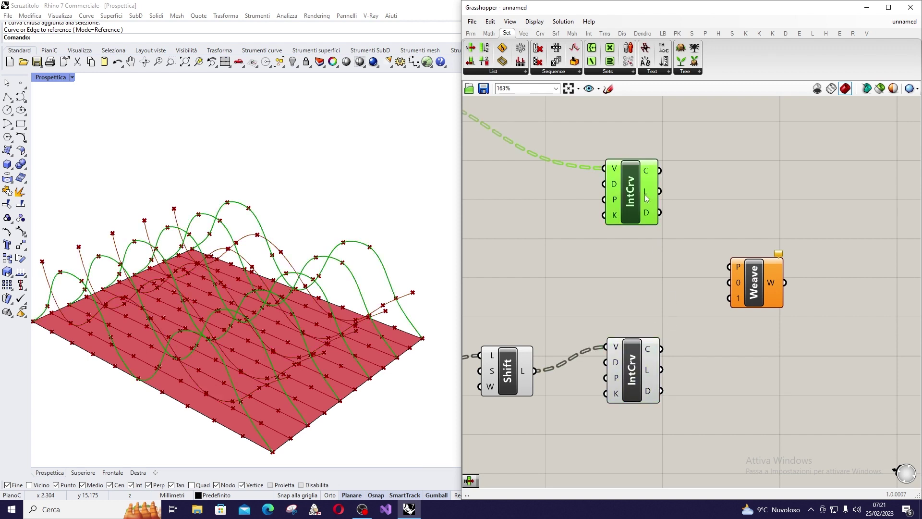
click(641, 374)
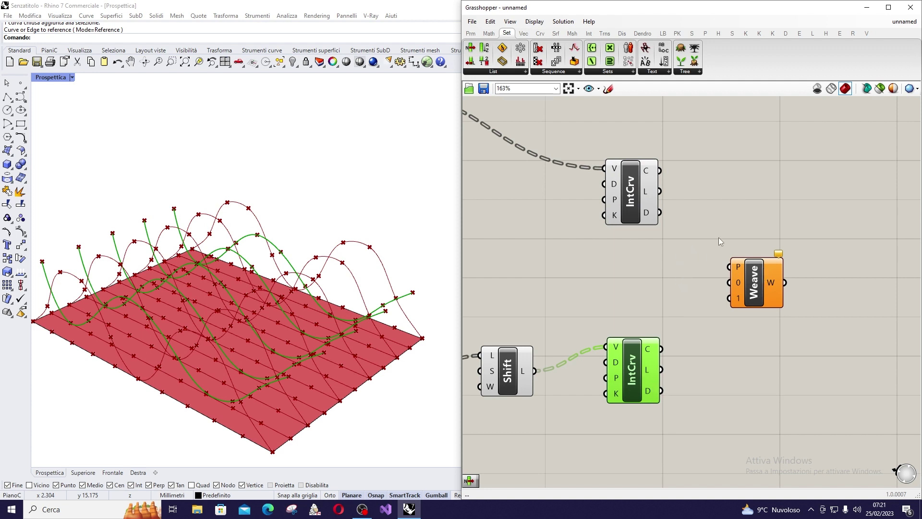
Step: Connect the upper Interpolate's curve output to Weave stream 0 and the lower Interpolate's curve output to stream 1
click(633, 213)
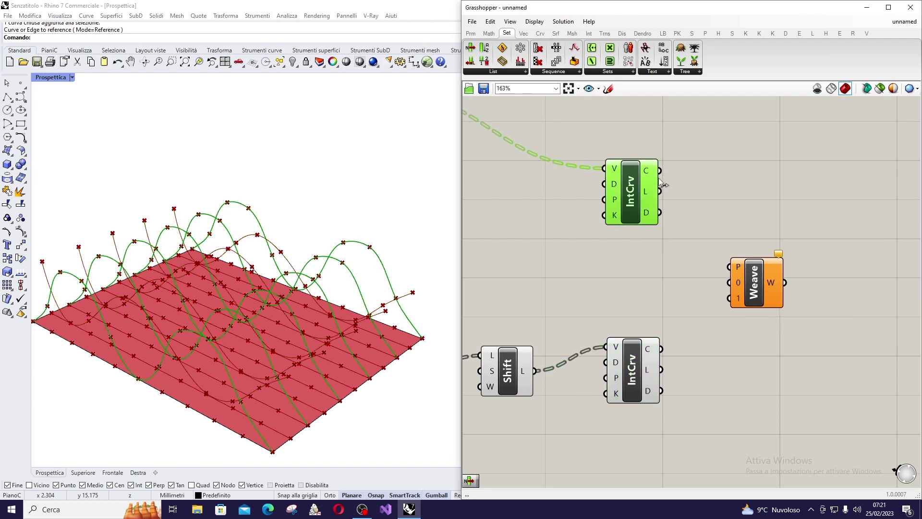
drag(662, 175, 731, 286)
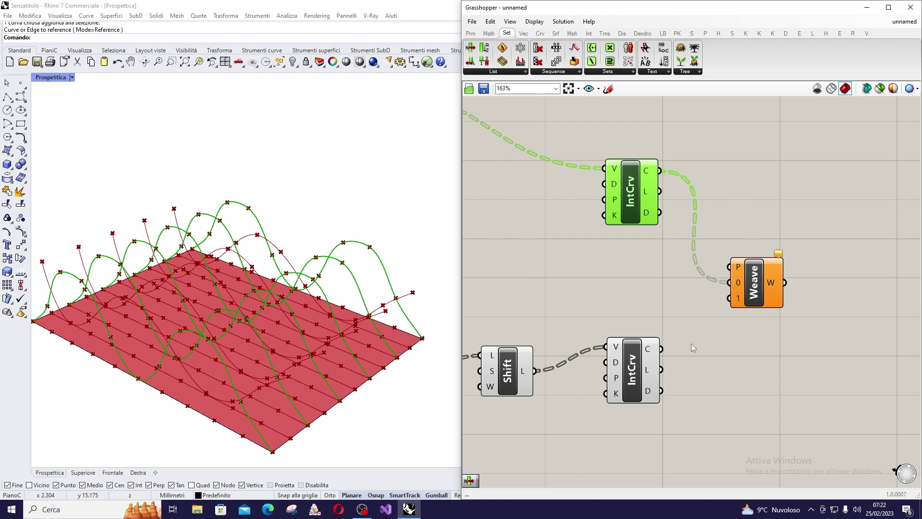
drag(662, 349, 730, 298)
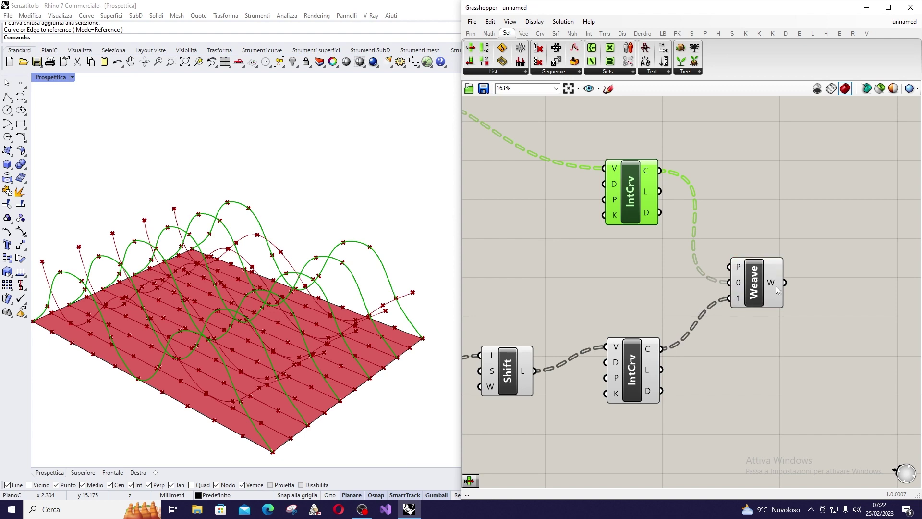
click(771, 285)
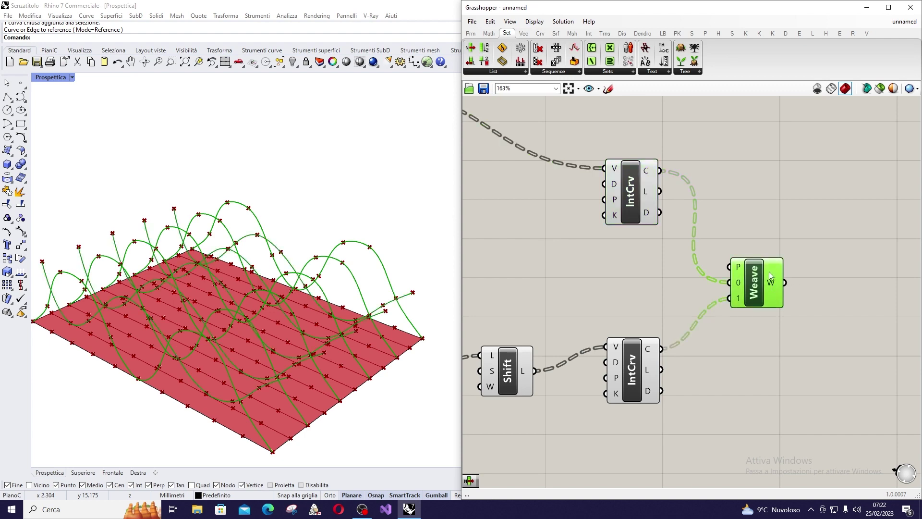
Step: Flatten both stream inputs of the Weave component
scroll(771, 287, up, 2)
mouse_move(730, 287)
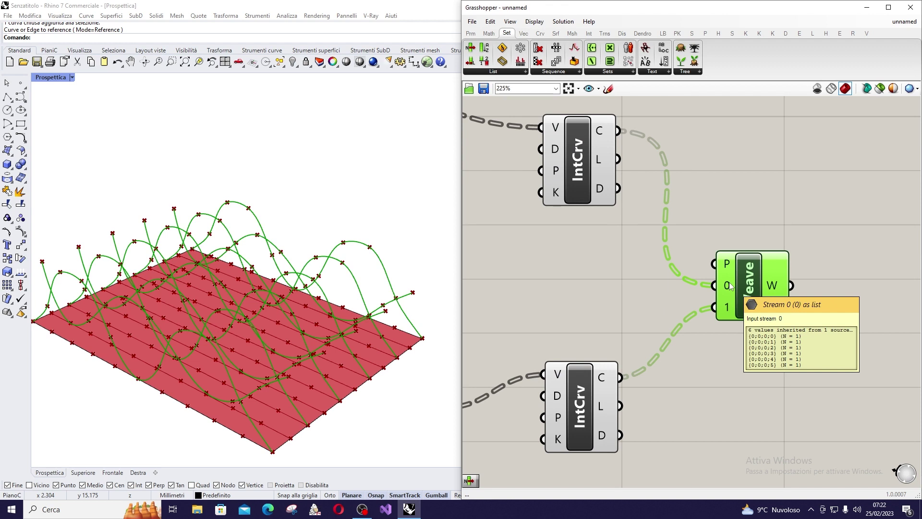
right_click(731, 287)
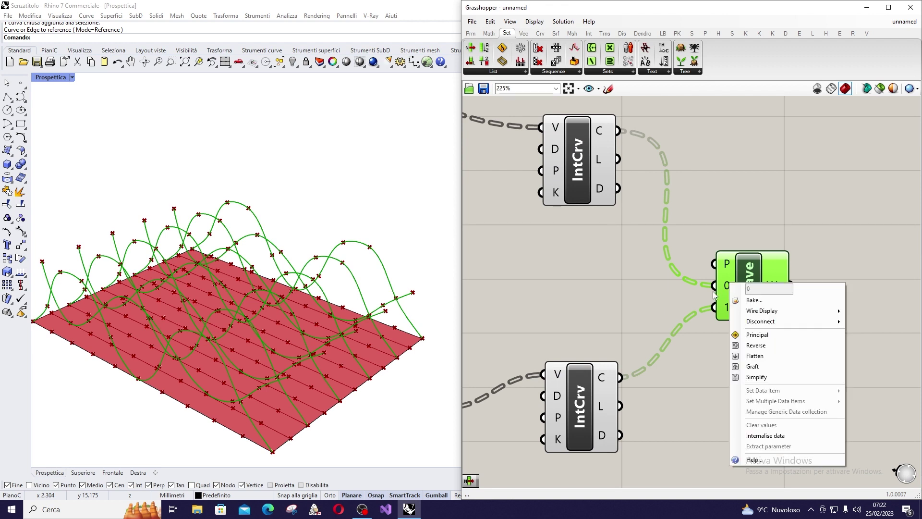
click(752, 355)
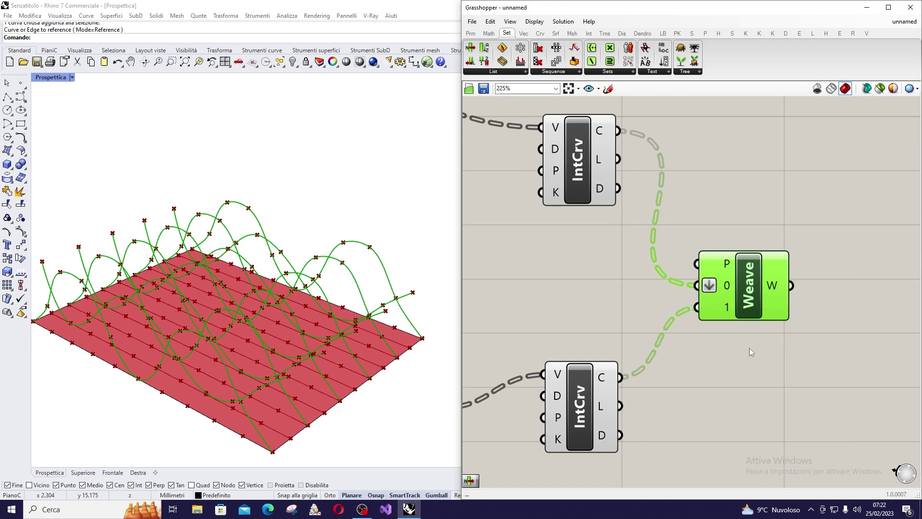
right_click(724, 310)
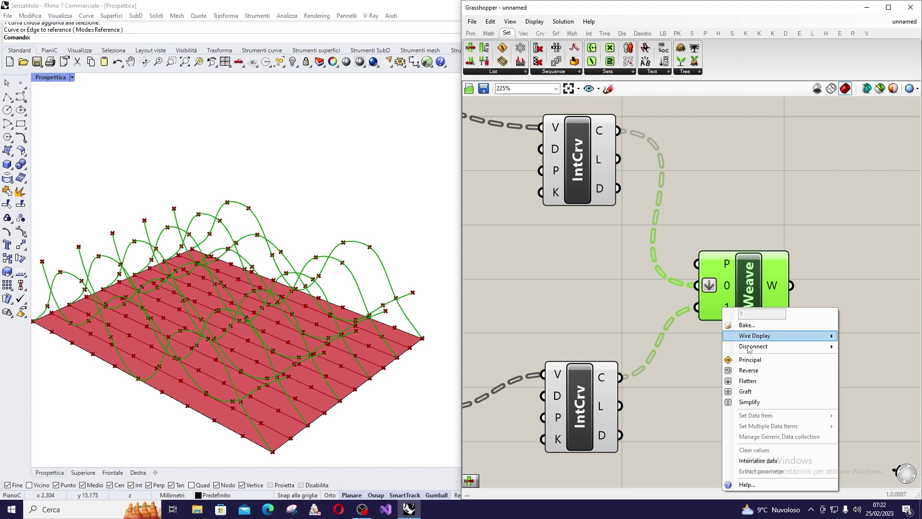
click(754, 379)
mouse_move(772, 295)
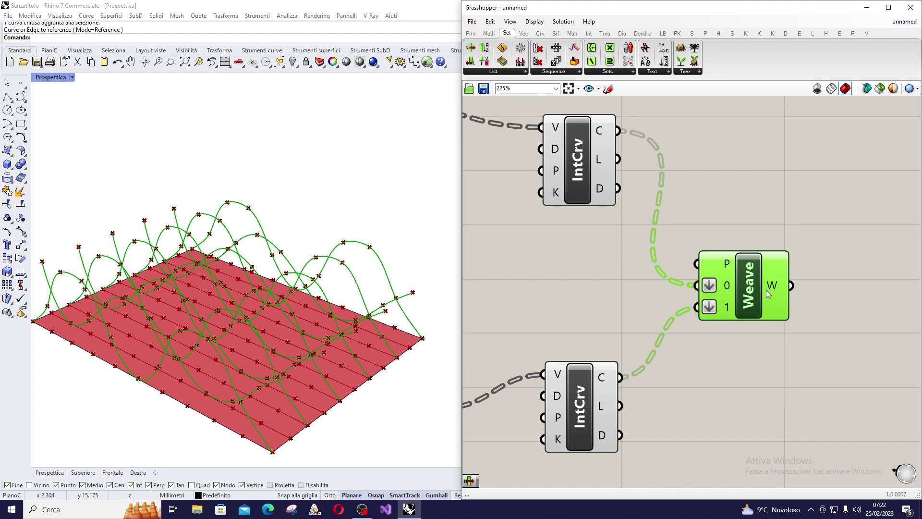
scroll(769, 303, down, 3)
drag(744, 298, 758, 299)
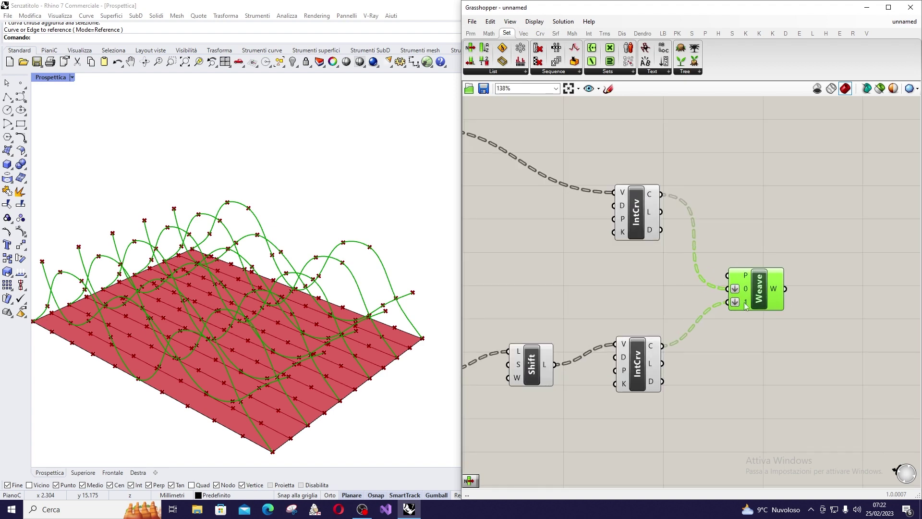
scroll(845, 241, down, 2)
Step: Examine the curves of the upper and lower Interpolate components and their ends from several angles
click(843, 250)
scroll(841, 261, up, 2)
click(544, 273)
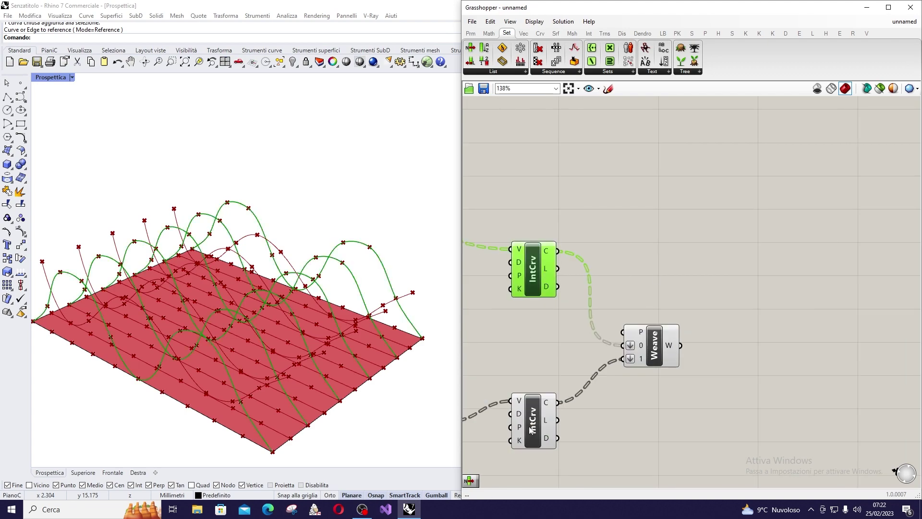
drag(536, 434, 539, 435)
mouse_move(394, 365)
right_down()
mouse_move(382, 333)
mouse_move(273, 384)
mouse_move(359, 335)
mouse_move(384, 350)
right_up()
right_drag(410, 287, 368, 355)
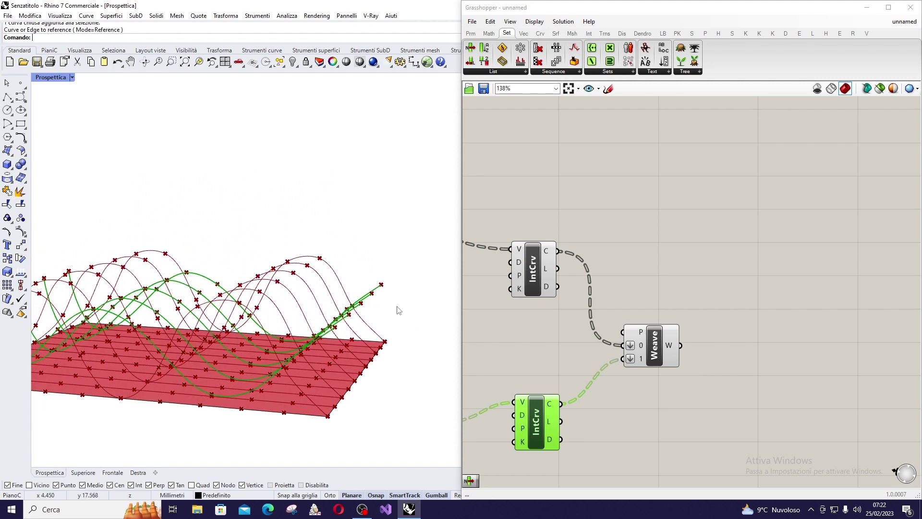
right_drag(335, 403, 164, 367)
right_drag(331, 335, 405, 291)
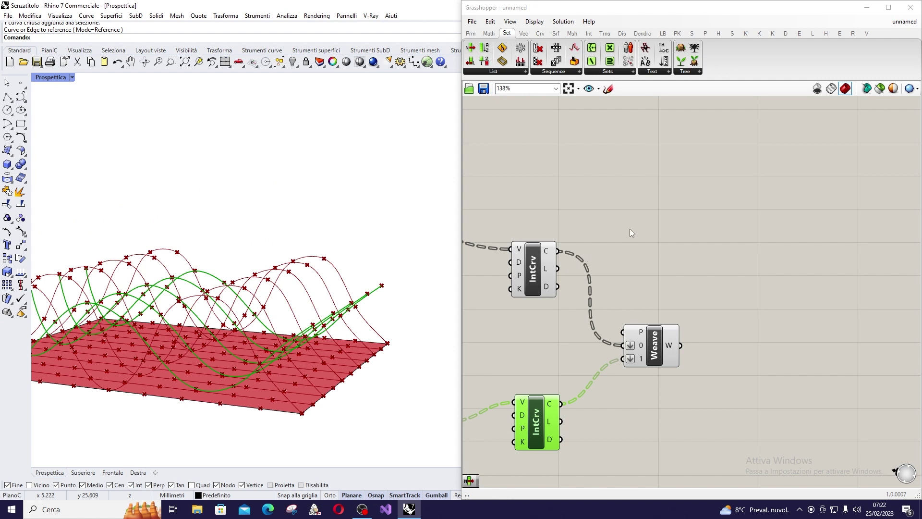
Step: Add two End Points components, one fed by the upper Interpolate's curves and the other by the lower Interpolate's curves
double_click(676, 212)
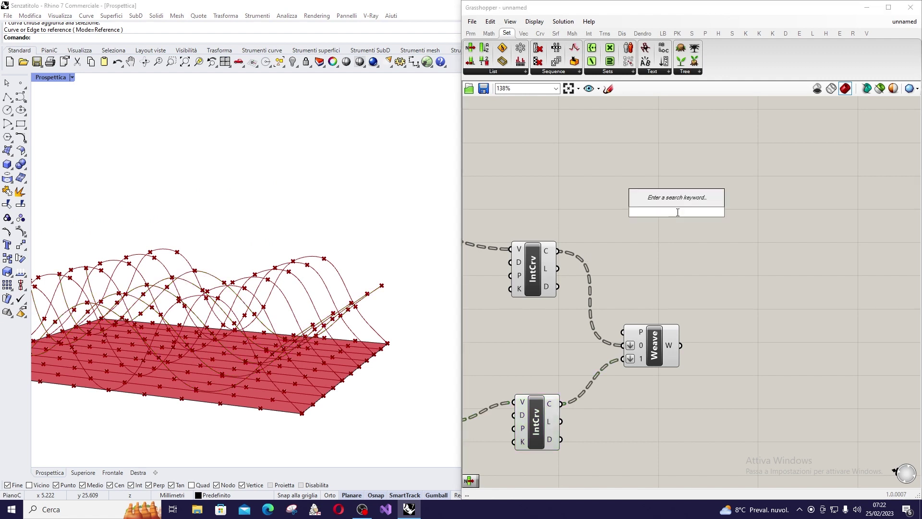
text(end)
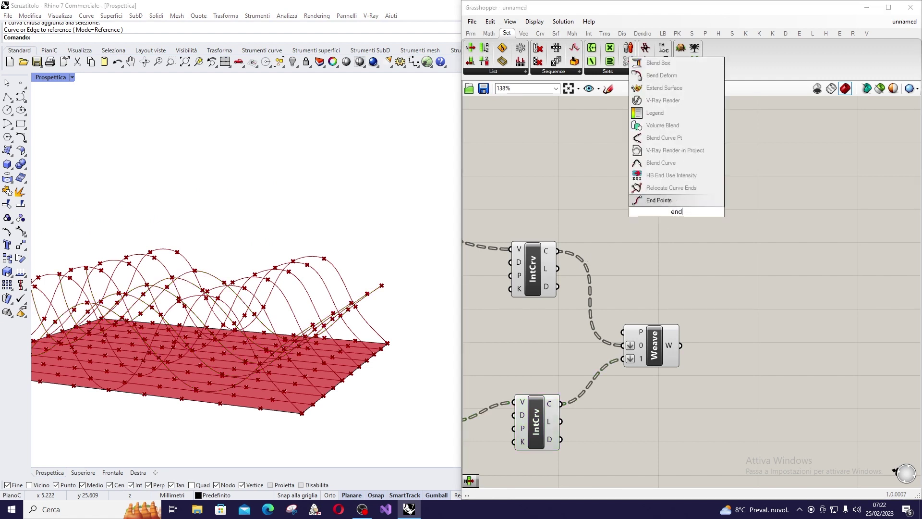
key(Return)
drag(558, 250, 741, 438)
drag(551, 408, 742, 444)
right_drag(688, 375, 560, 345)
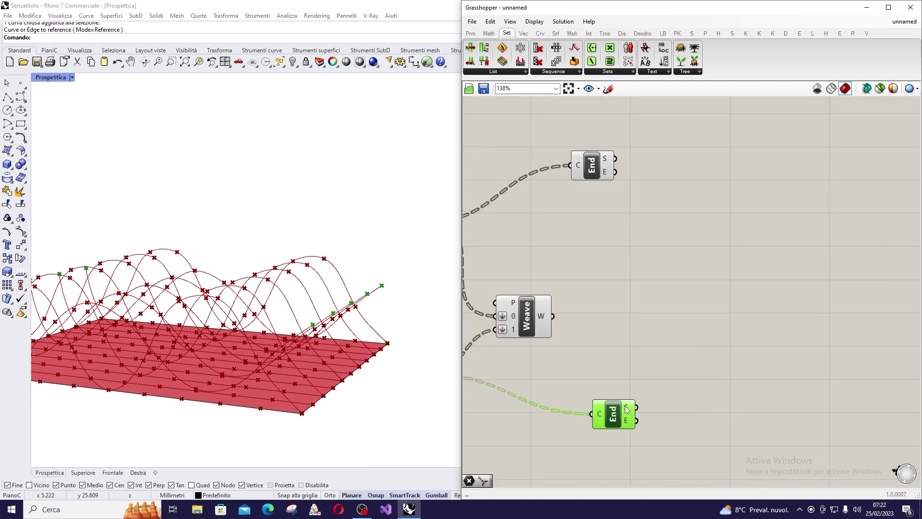
Step: Make two Weave copies, one weaving both End Points' start outputs, the other weaving the upper start output with the lower end output
click(528, 319)
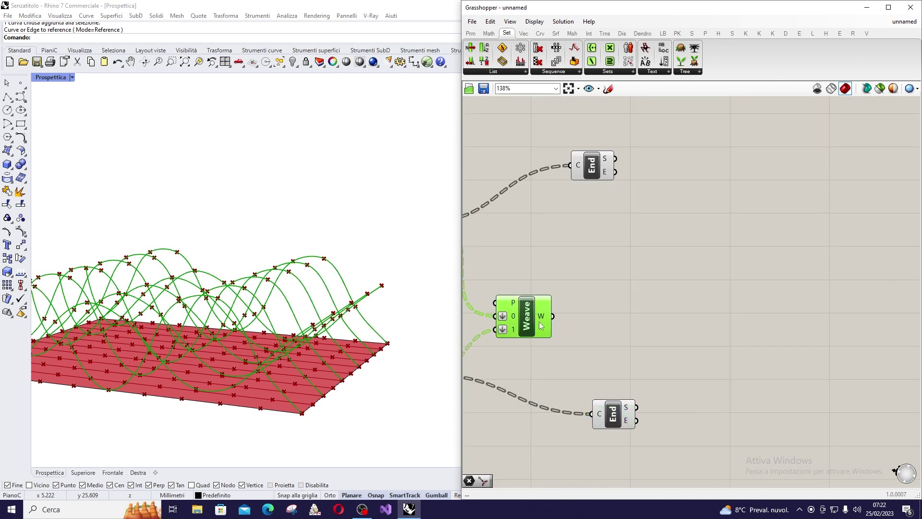
alt+drag(545, 327, 782, 322)
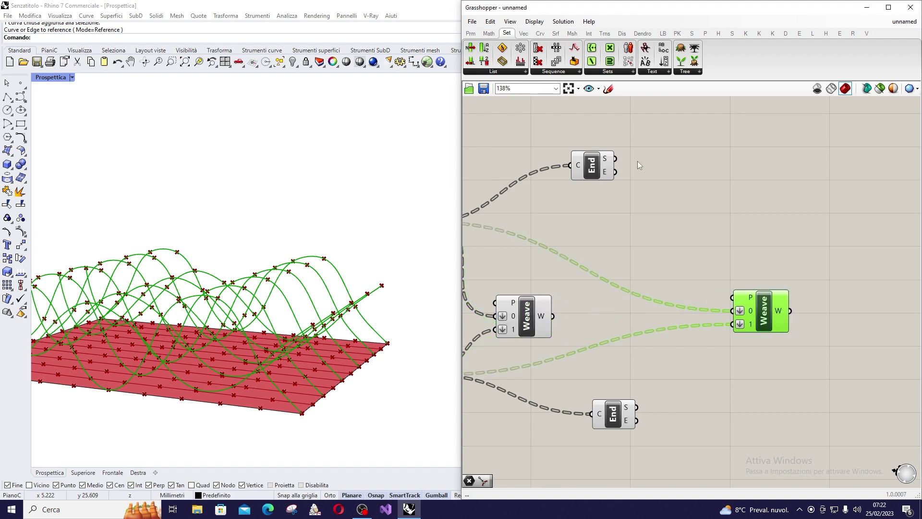
drag(615, 159, 732, 311)
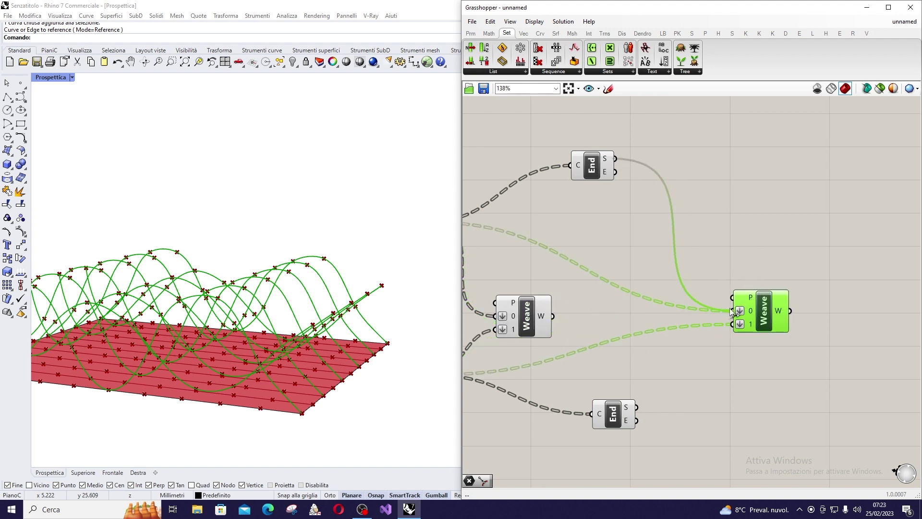
drag(636, 407, 861, 307)
drag(616, 172, 823, 299)
drag(635, 422, 822, 312)
Step: Examine which curve end points each of the two Weave copies collects along the surface's opposite edges
click(734, 304)
right_drag(408, 339, 355, 332)
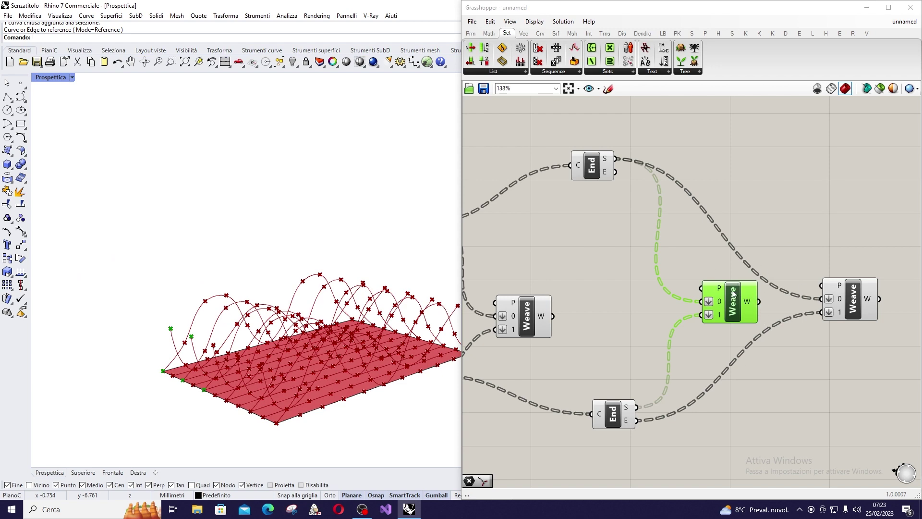
right_drag(287, 424, 127, 344)
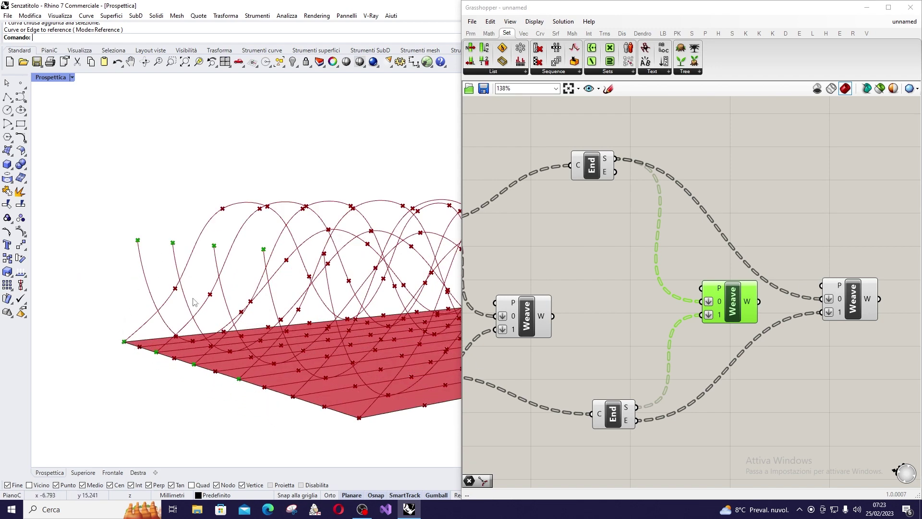
right_drag(303, 282, 309, 369)
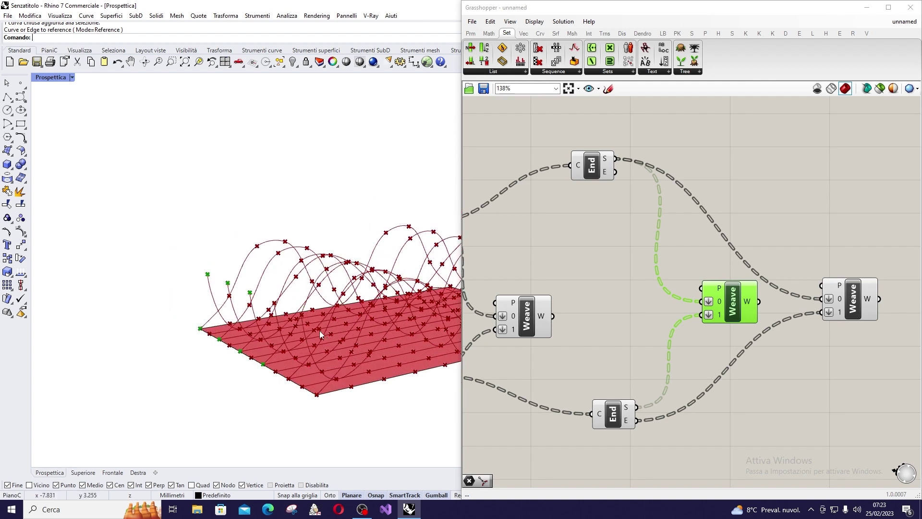
mouse_move(347, 351)
right_down()
mouse_move(241, 350)
mouse_move(353, 357)
right_up()
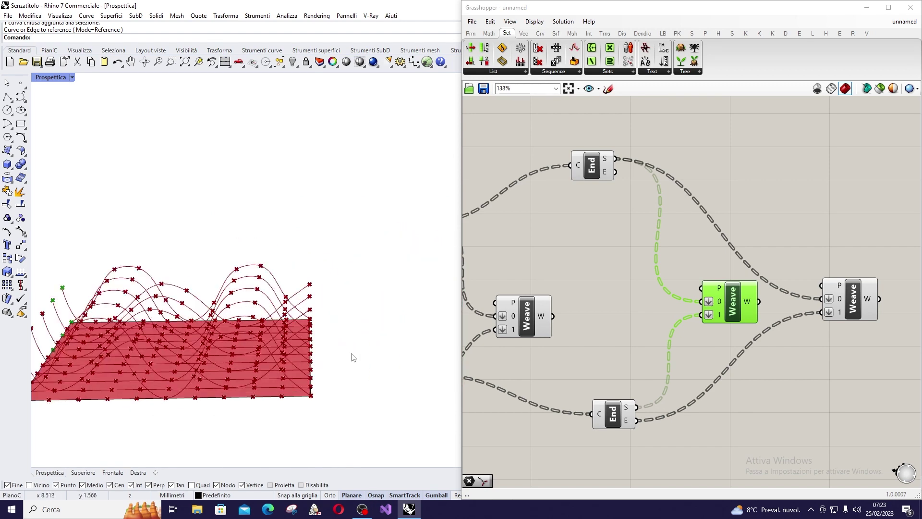
click(853, 310)
right_drag(454, 359, 270, 320)
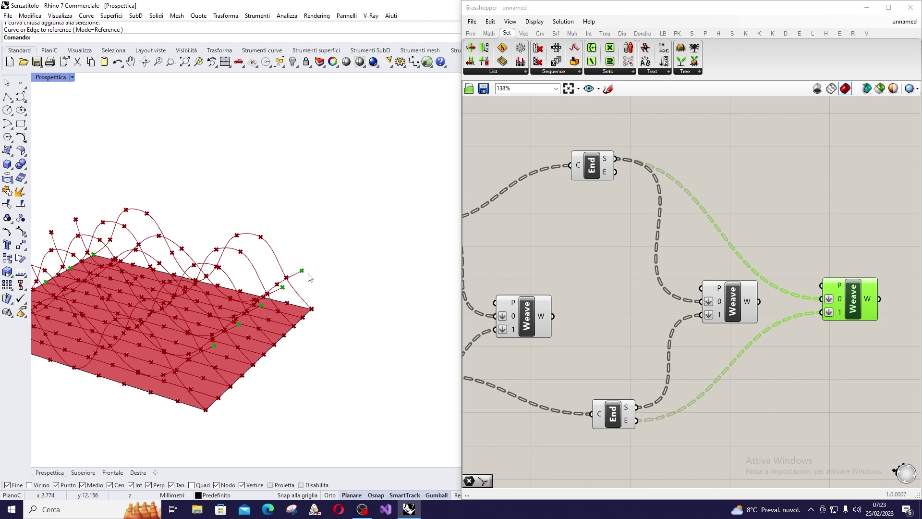
right_drag(307, 272, 320, 276)
Step: Add an Interpolate curve component above the two Weave copies
scroll(821, 283, down, 5)
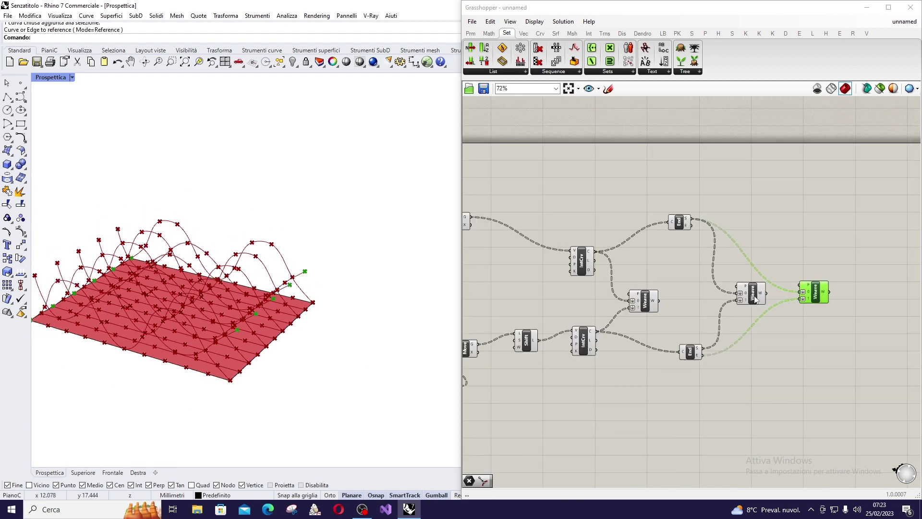
scroll(788, 287, up, 3)
scroll(788, 287, up, 2)
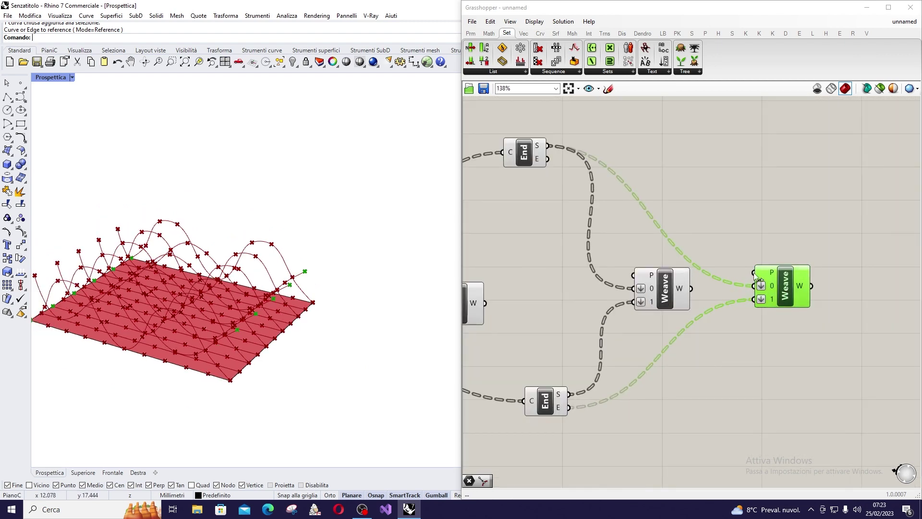
click(751, 253)
double_click(739, 230)
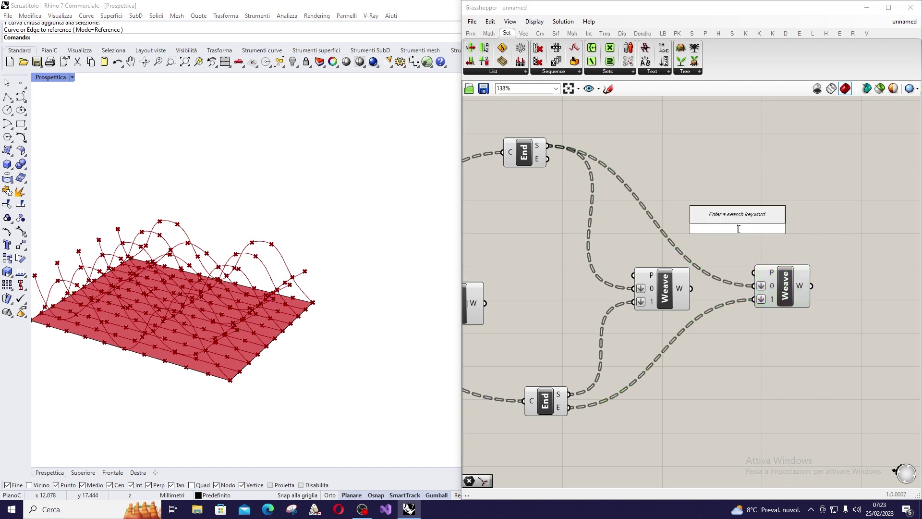
text(interpol)
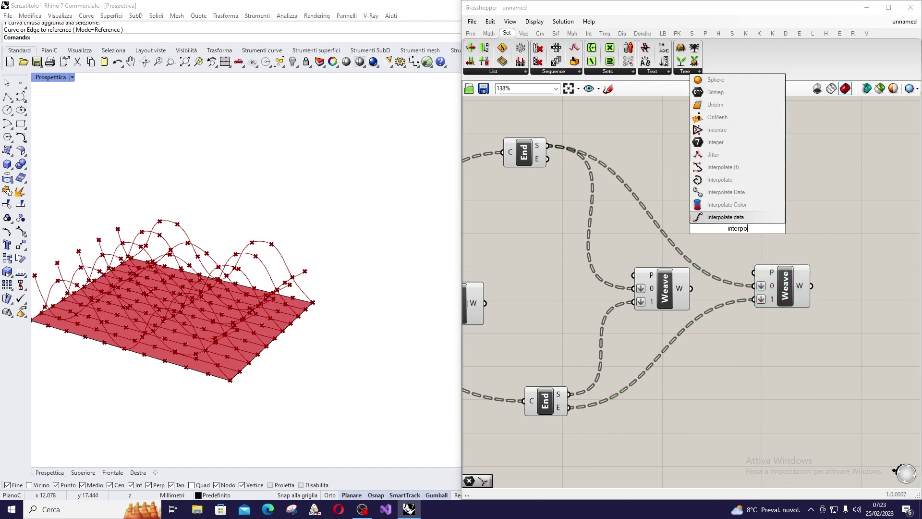
key(Up)
key(Up)
key(Up)
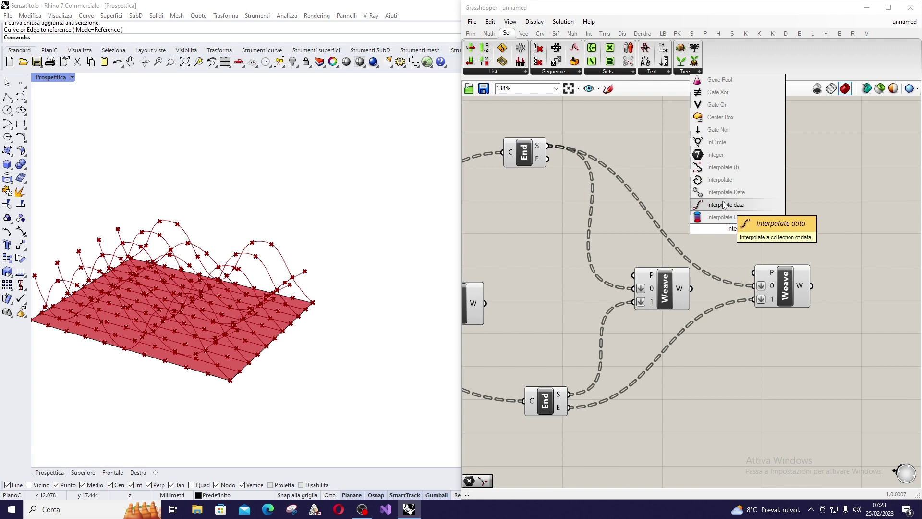
key(Return)
Step: Connect the start-point Weave's output to the new Interpolate's vertices input and inspect the resulting edge curve
click(667, 294)
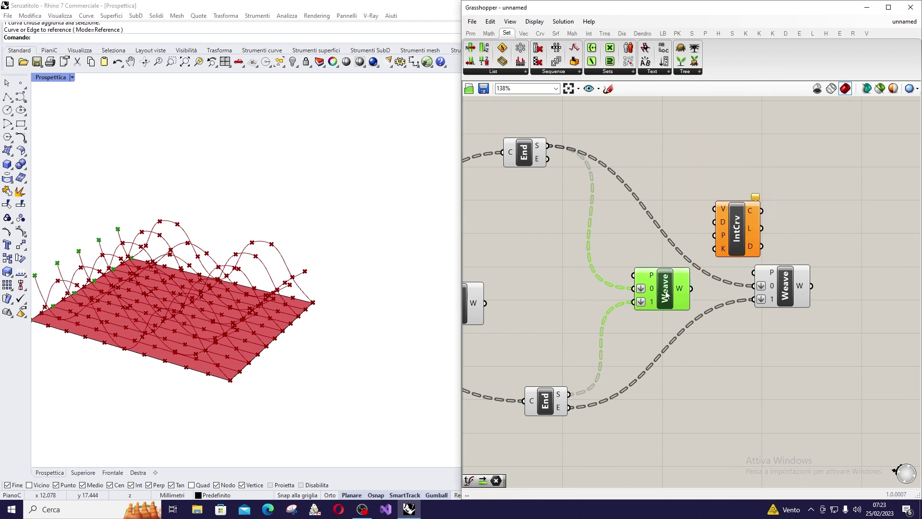
drag(691, 289, 778, 191)
right_drag(240, 346, 265, 352)
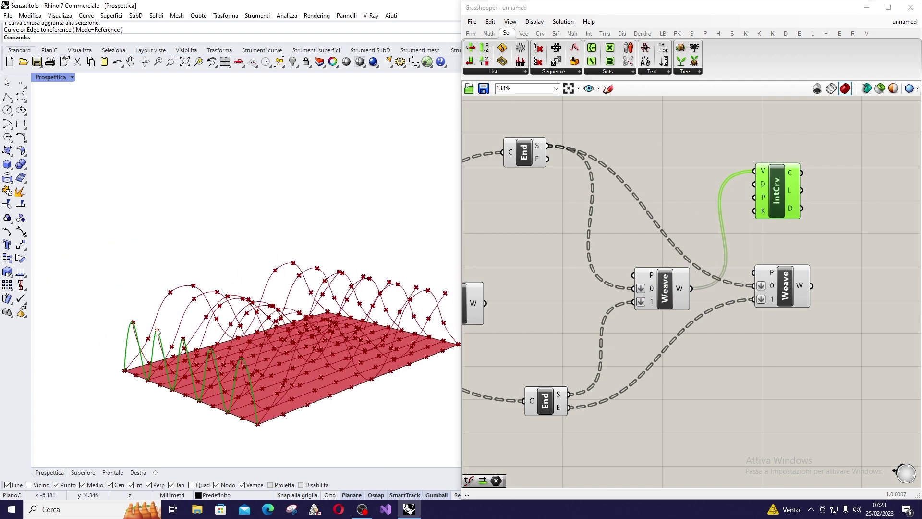
right_drag(263, 388, 253, 338)
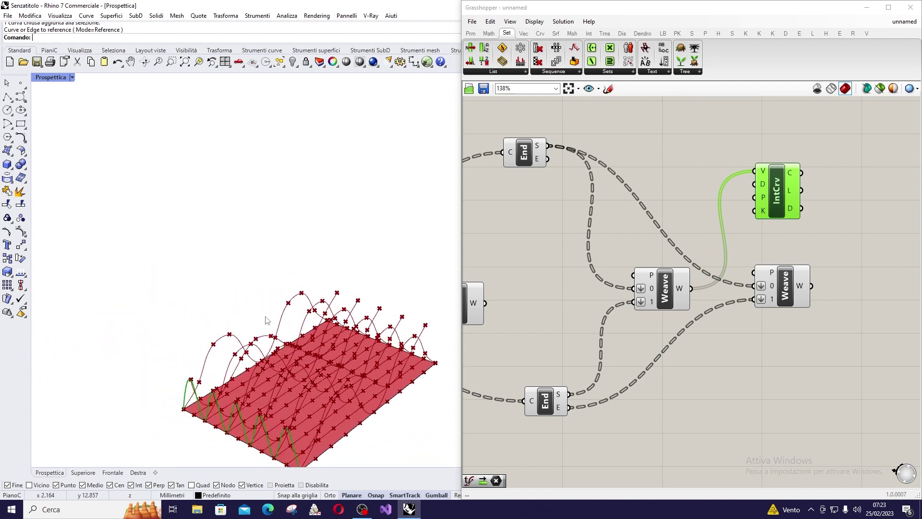
right_drag(267, 317, 210, 329)
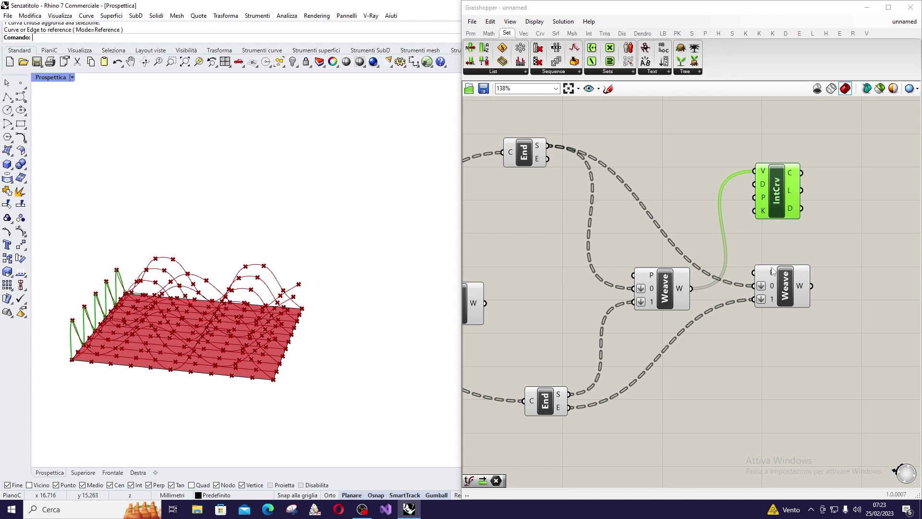
Step: Duplicate the new Interpolate component beyond the last Weave and connect that Weave's output to the copy's vertices input
click(788, 281)
click(782, 206)
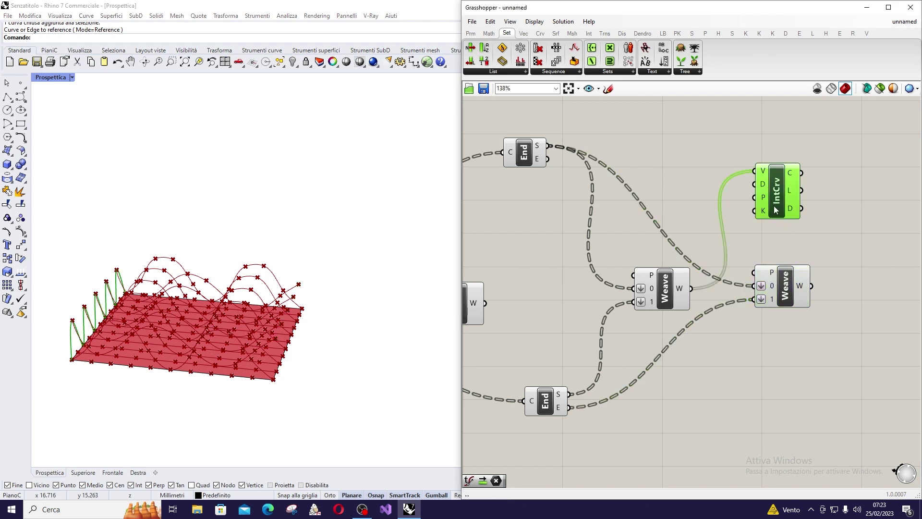
alt+drag(784, 209, 901, 318)
drag(812, 286, 872, 280)
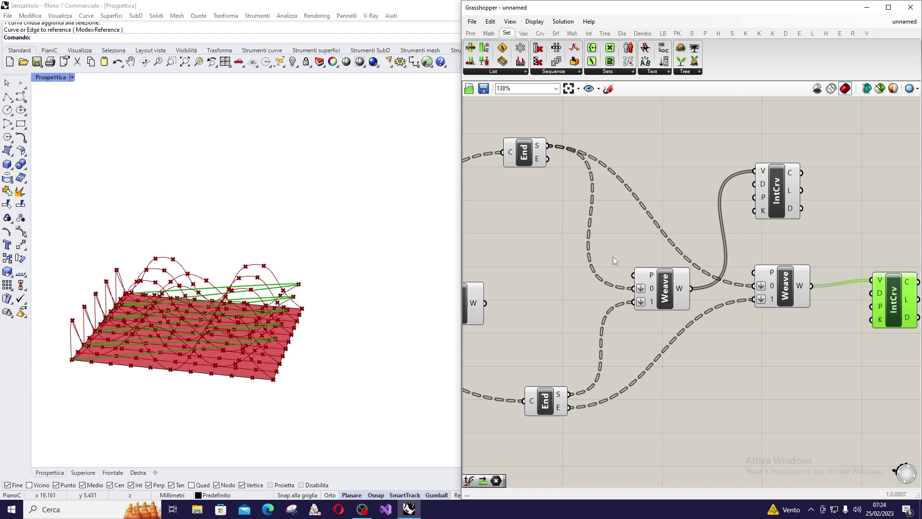
Step: Replace the second edge Weave's first input with the end-point output of the upper End Points component and inspect the collected points
click(785, 295)
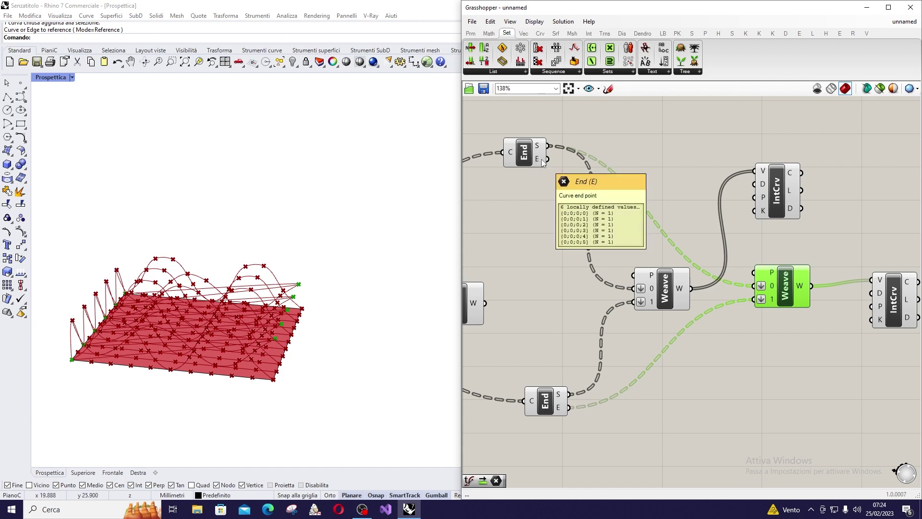
drag(547, 159, 753, 286)
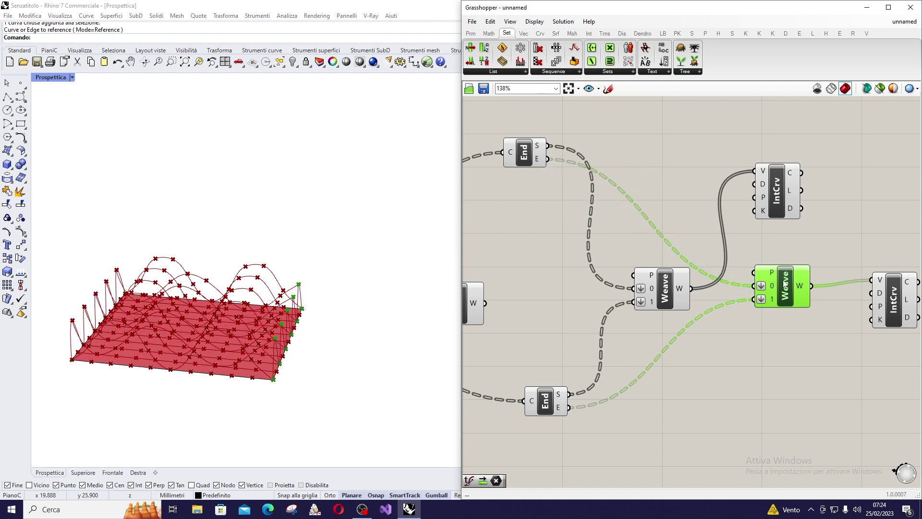
right_drag(270, 283, 361, 252)
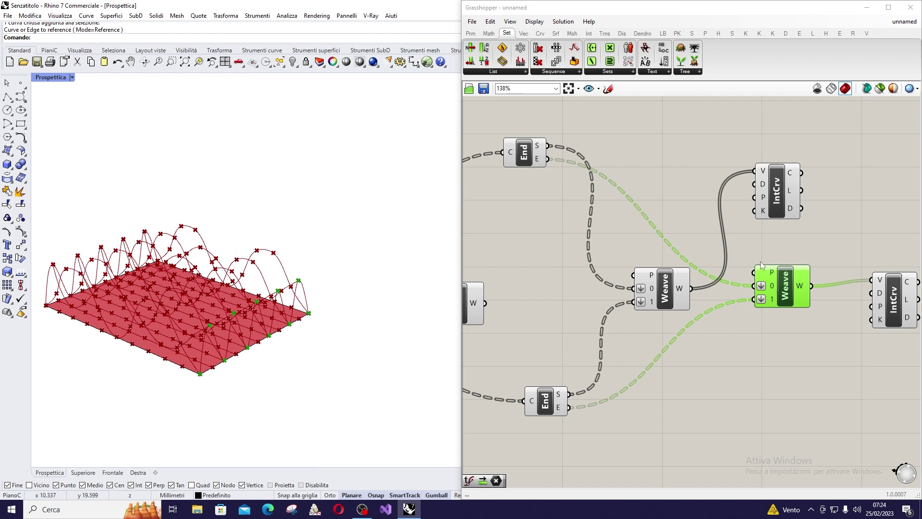
Step: Align the two edge-curve Interpolate components in a column beyond the Weave copies, with the end-point one below the start-point one
scroll(730, 219, down, 2)
click(827, 279)
drag(728, 197, 829, 210)
scroll(817, 216, down, 1)
scroll(766, 284, up, 1)
drag(767, 284, 774, 256)
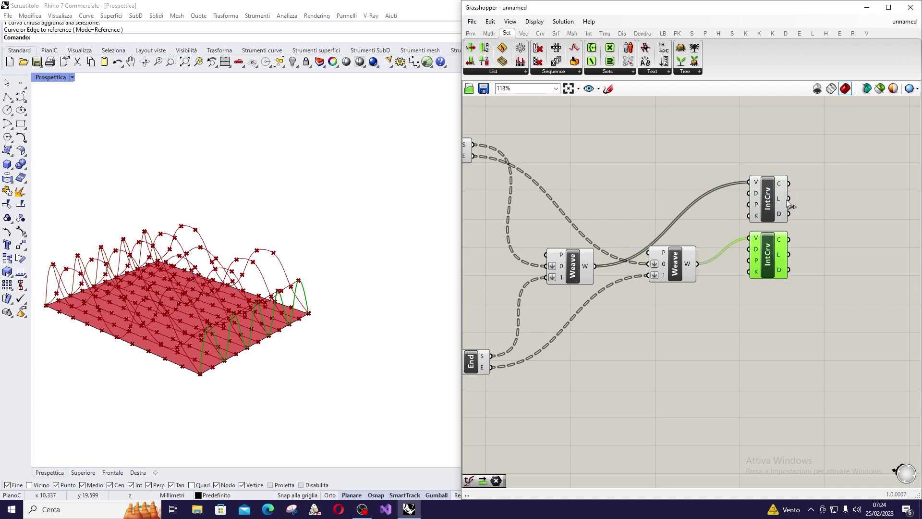
Step: Move the Weave that combines the two wave curve sets to below the two edge-curve Interpolate components
scroll(790, 204, down, 3)
scroll(631, 190, up, 2)
click(610, 242)
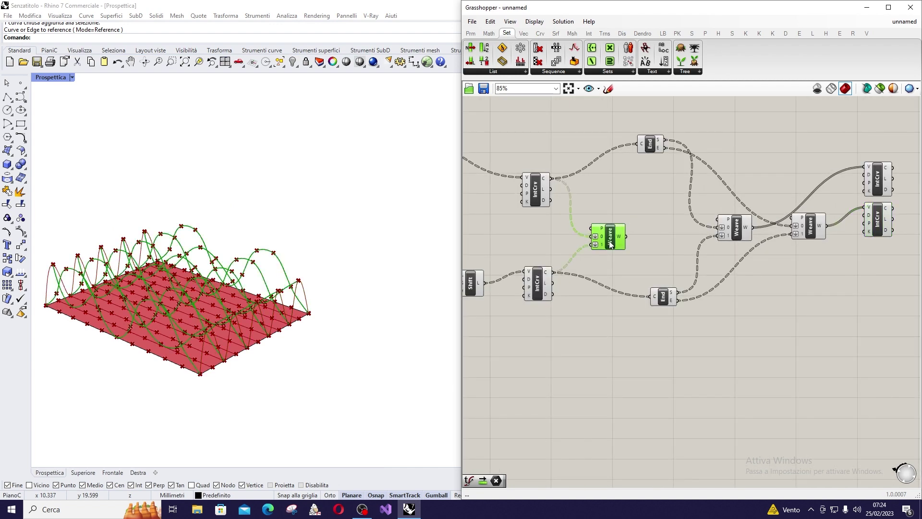
scroll(620, 237, up, 2)
scroll(614, 241, down, 3)
drag(615, 240, 627, 304)
scroll(735, 255, up, 4)
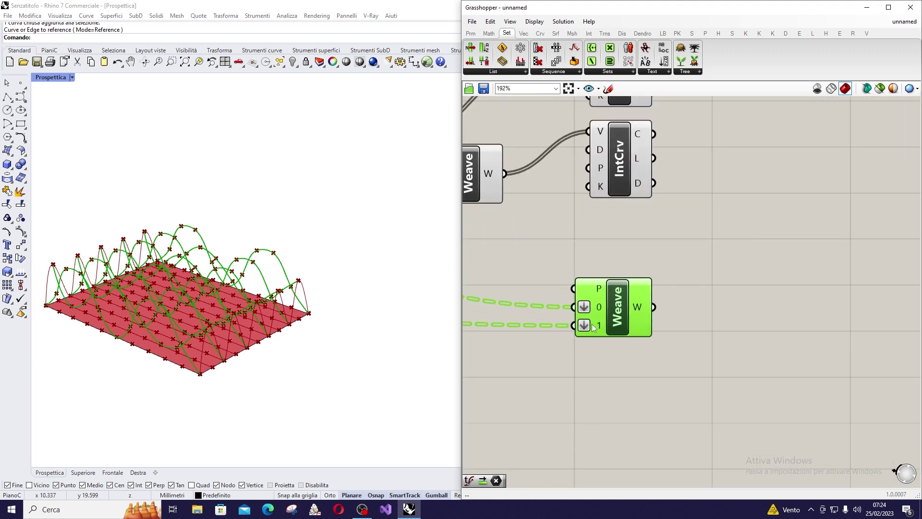
scroll(627, 304, down, 3)
scroll(663, 221, up, 2)
scroll(680, 247, up, 1)
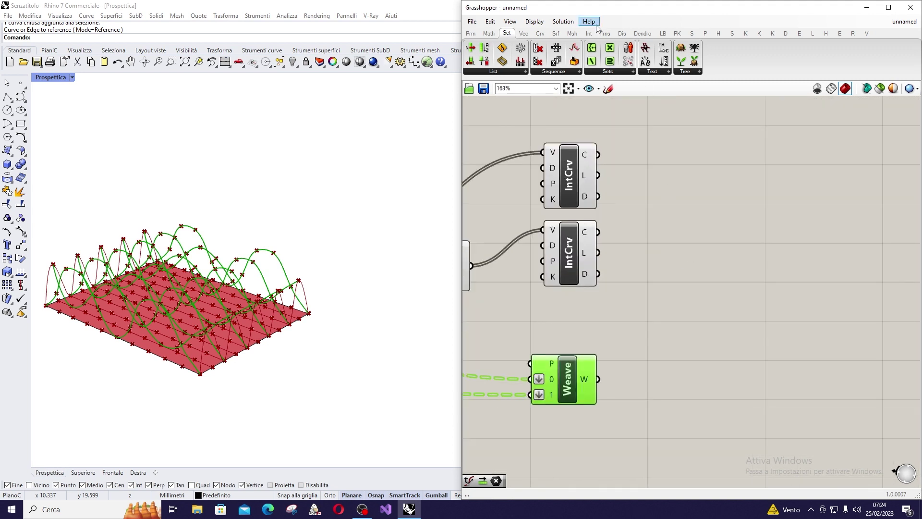
Step: Add a Network Surface component beyond the edge-curve Interpolate components and the wave-curve Weave
click(556, 33)
click(578, 71)
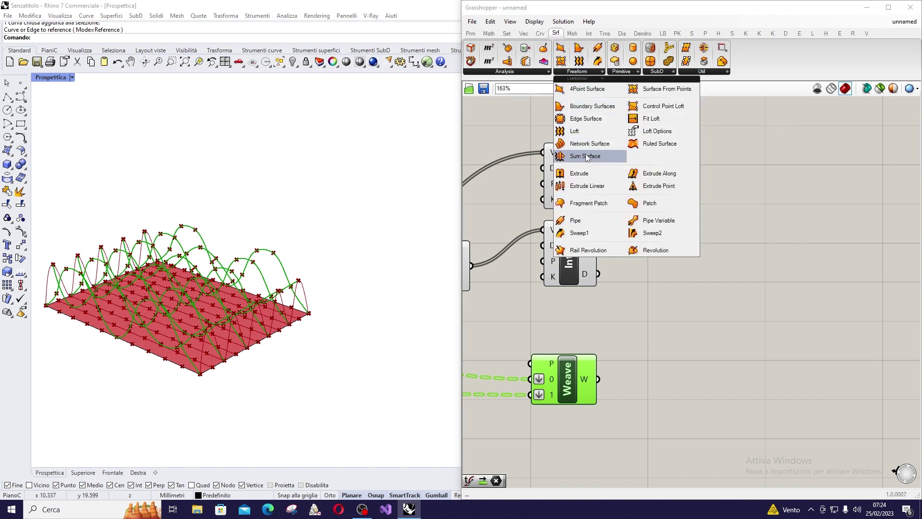
drag(588, 149, 729, 294)
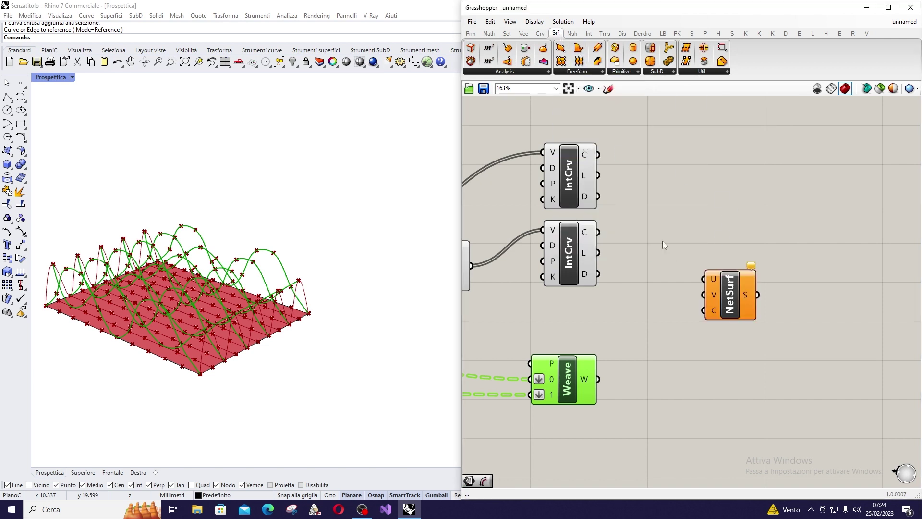
Step: Connect both edge-curve Interpolate outputs to the Network Surface's U input and flatten that input
drag(598, 157, 705, 279)
drag(597, 232, 713, 281)
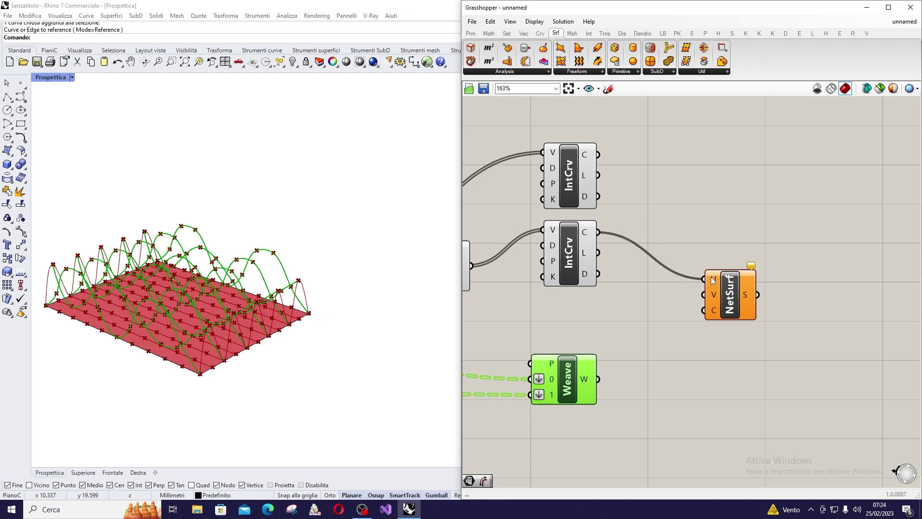
shift+drag(599, 155, 704, 280)
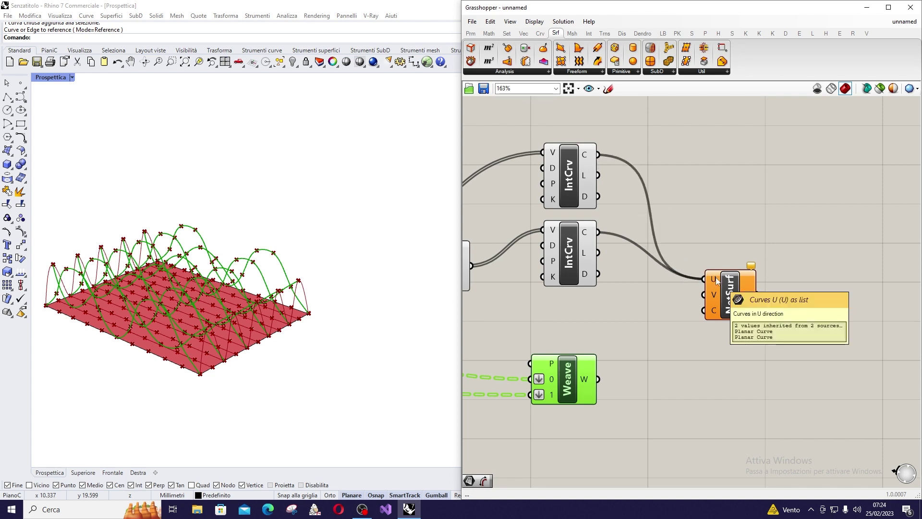
right_click(716, 282)
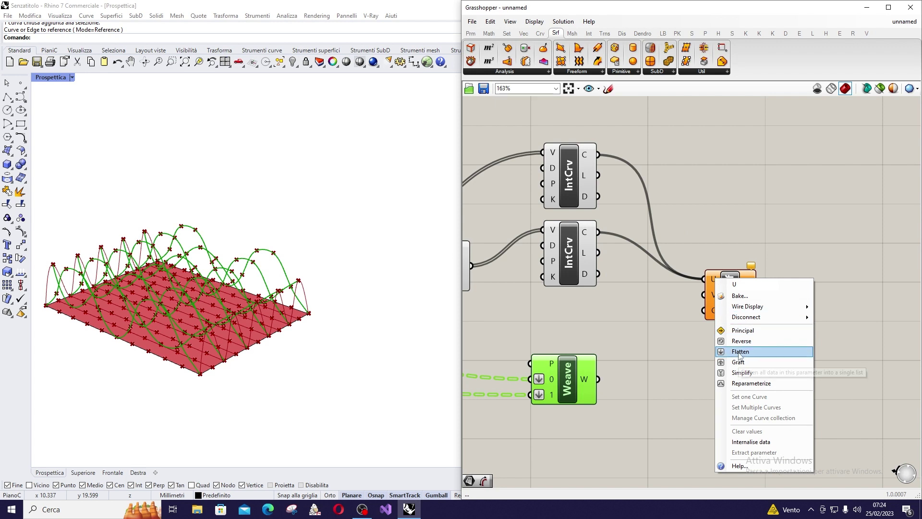
click(749, 353)
Step: Connect the wave-curve Weave to the Network Surface's V input, flatten that input and inspect the surface
drag(639, 352, 693, 295)
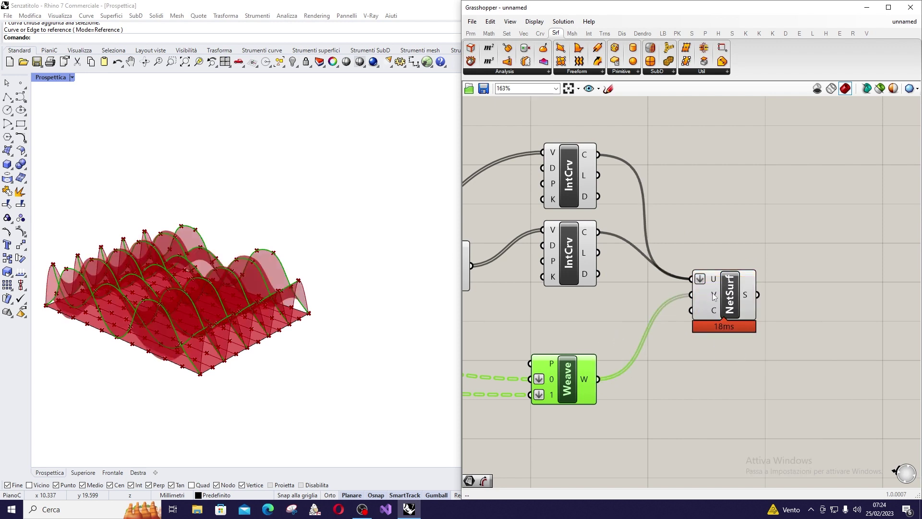
right_click(713, 297)
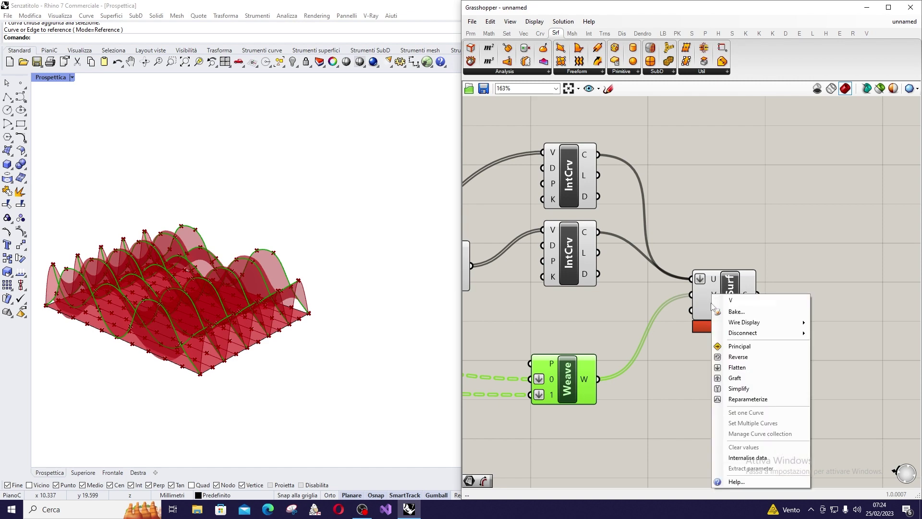
click(737, 367)
click(641, 318)
click(700, 303)
right_drag(412, 247, 262, 189)
scroll(273, 201, up, 5)
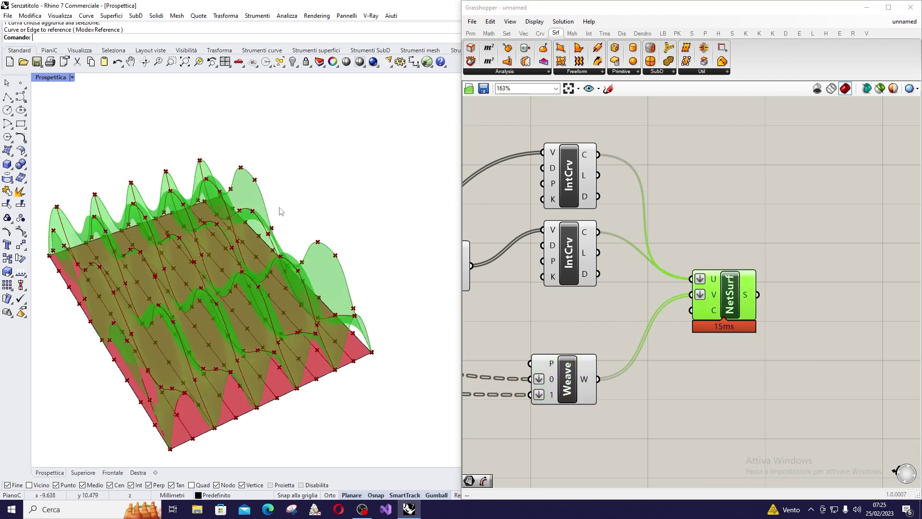
Step: Add a Custom Preview component, feed the Network Surface into its geometry input and inspect the shaded surface
double_click(804, 269)
text(custom)
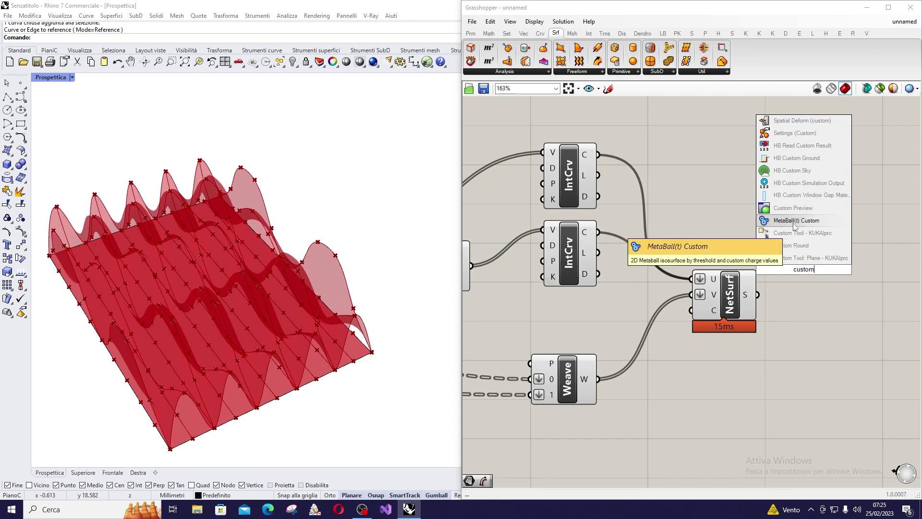
click(797, 210)
drag(813, 283, 855, 316)
drag(757, 294, 825, 286)
right_drag(319, 276, 339, 254)
scroll(259, 290, up, 8)
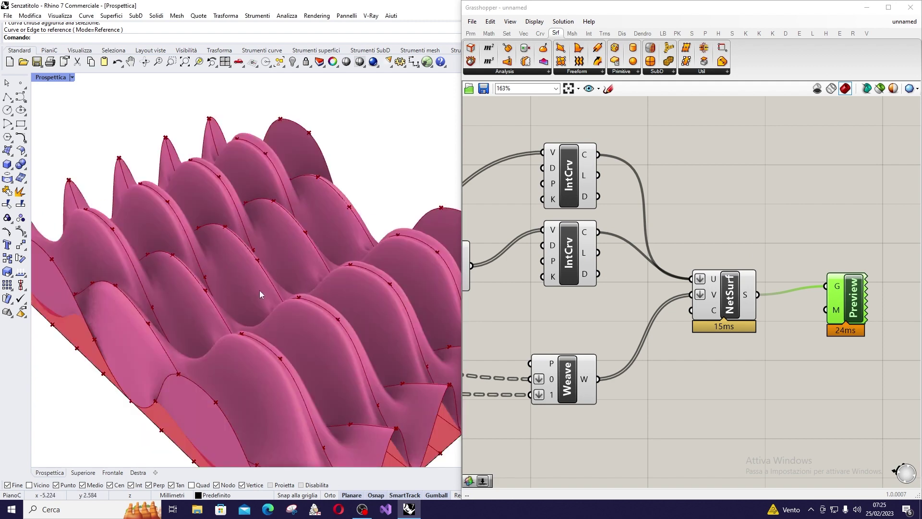
scroll(264, 320, down, 4)
scroll(260, 315, down, 2)
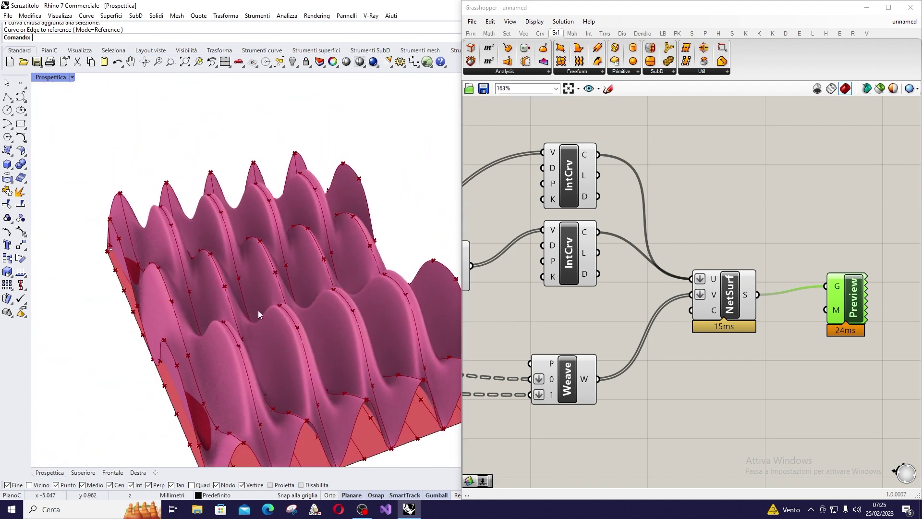
Step: Set the Custom Preview's material to Metallo (Metal) and inspect the metallic surface
scroll(827, 307, up, 3)
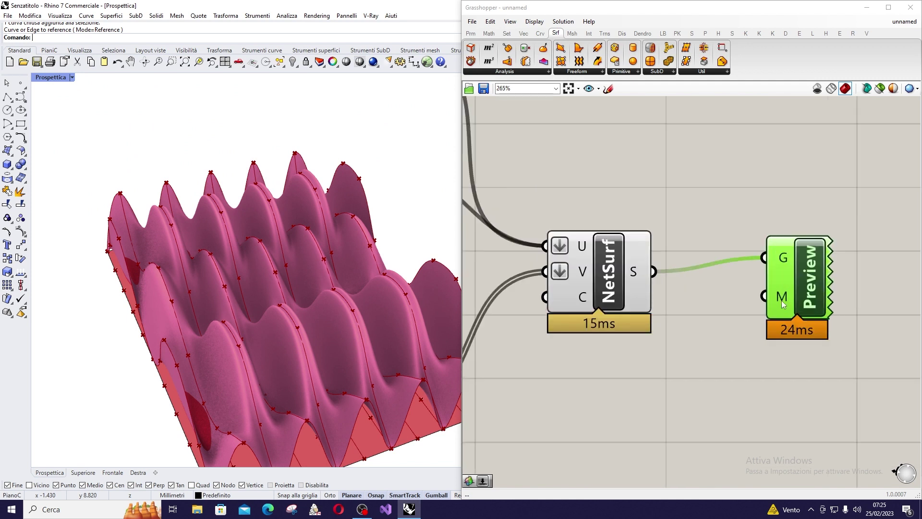
right_click(782, 303)
mouse_move(834, 384)
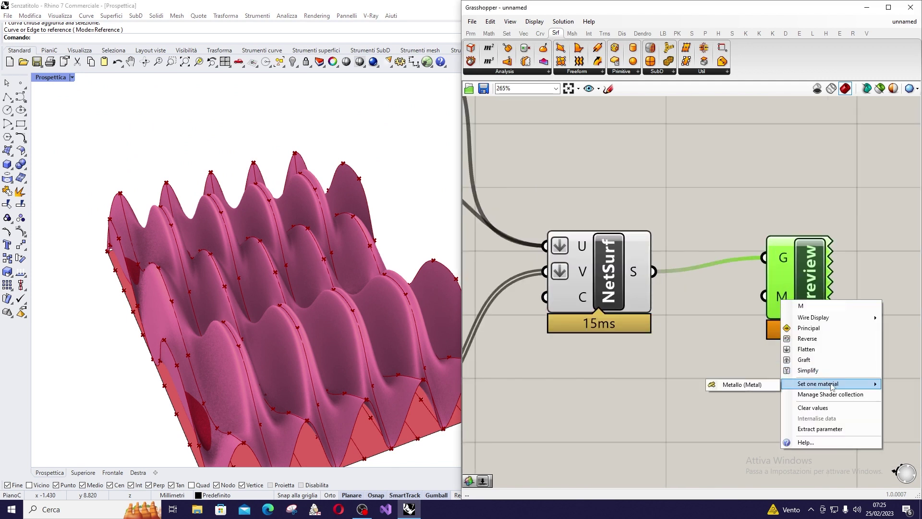
click(764, 387)
scroll(297, 363, down, 3)
scroll(337, 331, up, 6)
right_drag(389, 300, 404, 303)
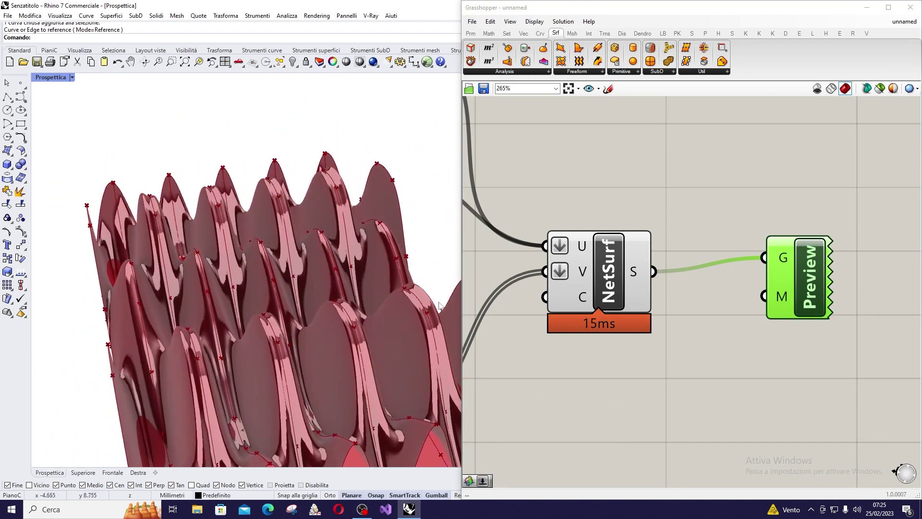
right_drag(337, 197, 364, 231)
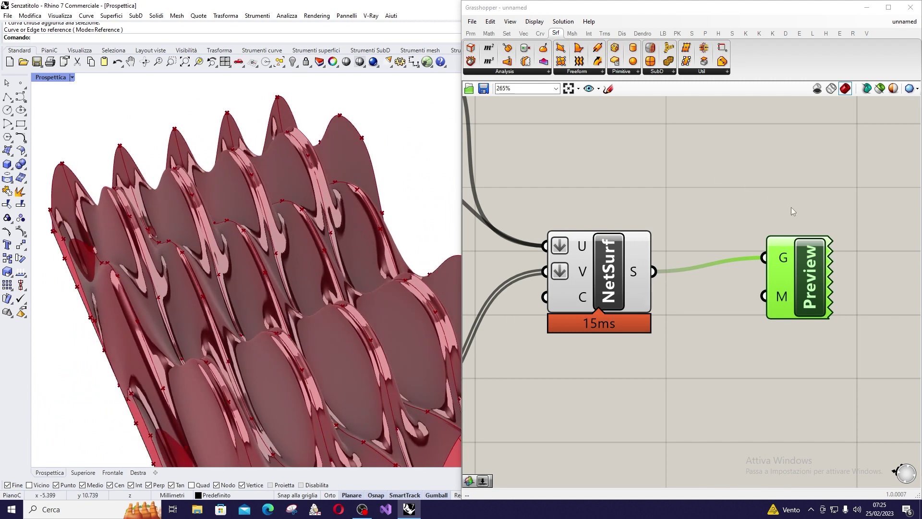
Step: Connect the upper height slider to the lower wave's last multiplication as its B input and delete the lower slider
scroll(792, 211, down, 4)
right_drag(308, 310, 418, 267)
scroll(794, 228, down, 4)
scroll(788, 231, down, 3)
scroll(625, 195, up, 6)
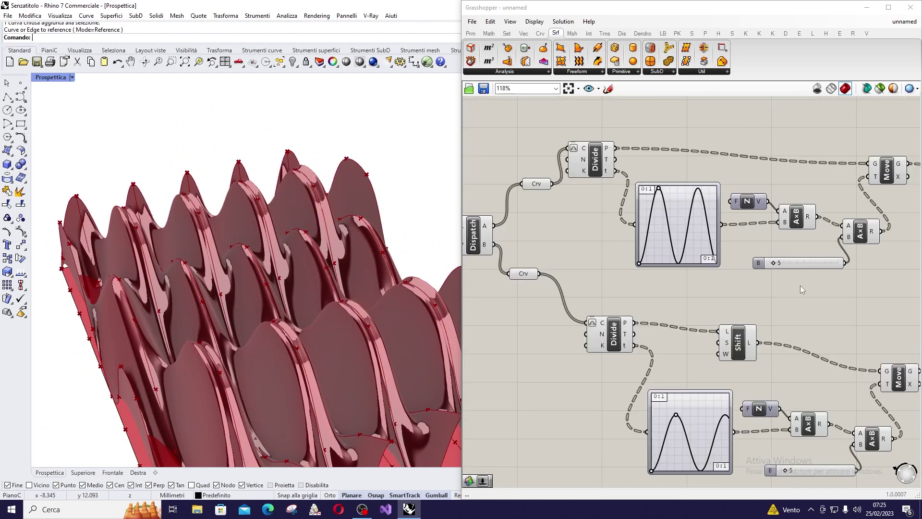
scroll(856, 269, down, 3)
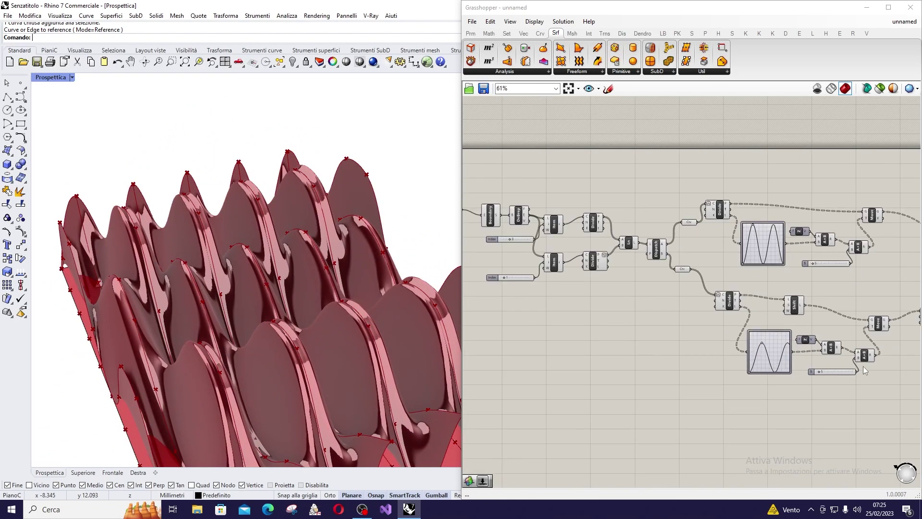
scroll(861, 369, up, 5)
drag(811, 144, 779, 176)
scroll(811, 242, down, 2)
right_drag(868, 139, 728, 249)
scroll(777, 199, up, 2)
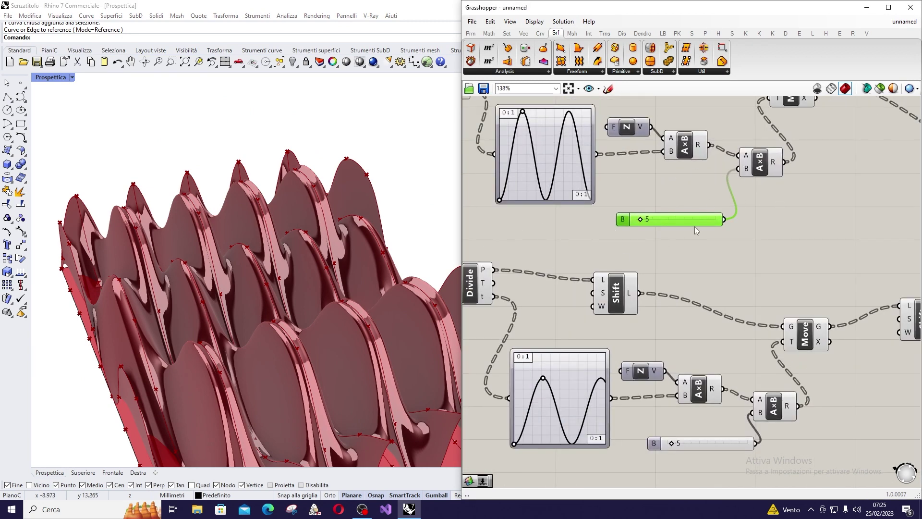
scroll(701, 232, down, 3)
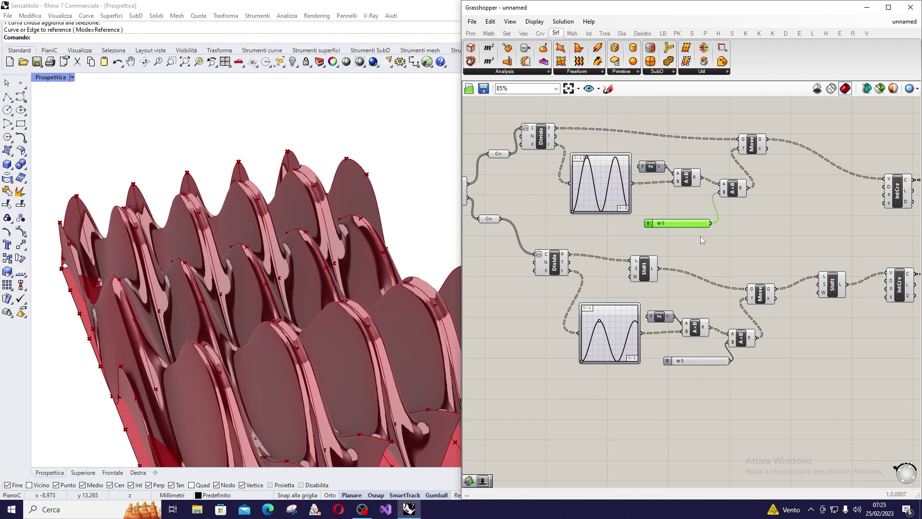
scroll(698, 237, up, 2)
drag(712, 212, 740, 375)
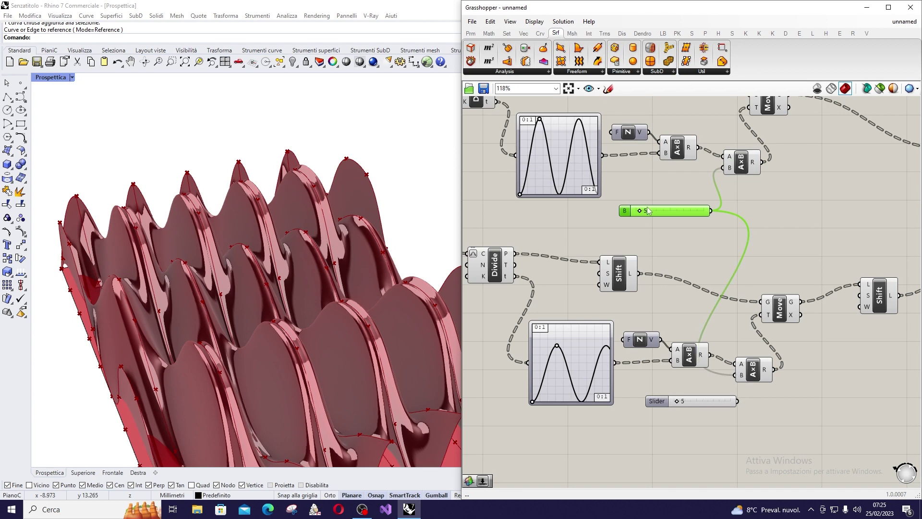
click(685, 403)
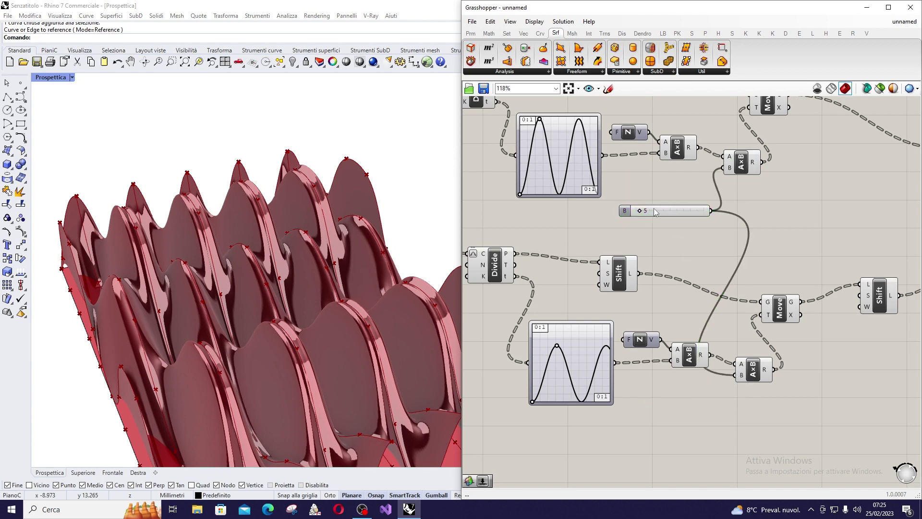
Step: Set the shared wave height slider to 3 and inspect the flatter surface
scroll(644, 213, up, 2)
drag(640, 215, 639, 215)
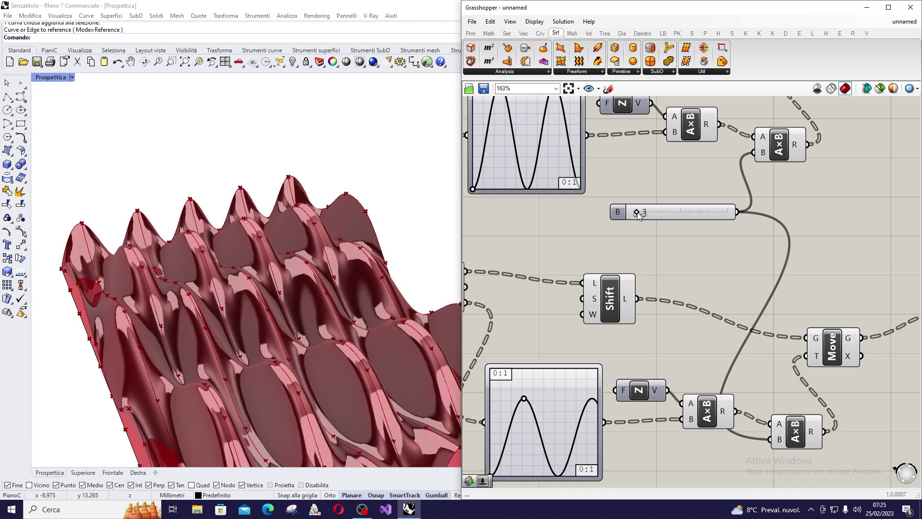
right_drag(326, 288, 333, 373)
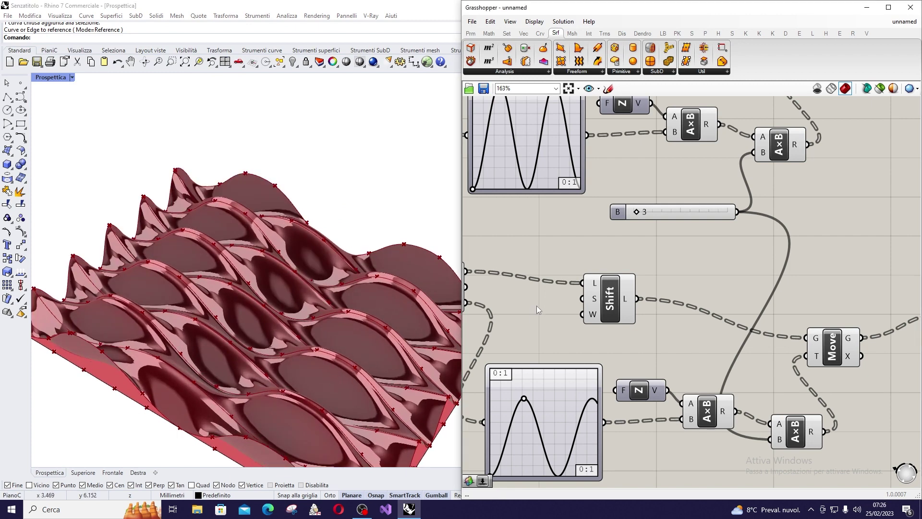
Step: Turn off the preview of every component except the Custom Preview, leaving only the metallic surface displayed
scroll(549, 292, down, 10)
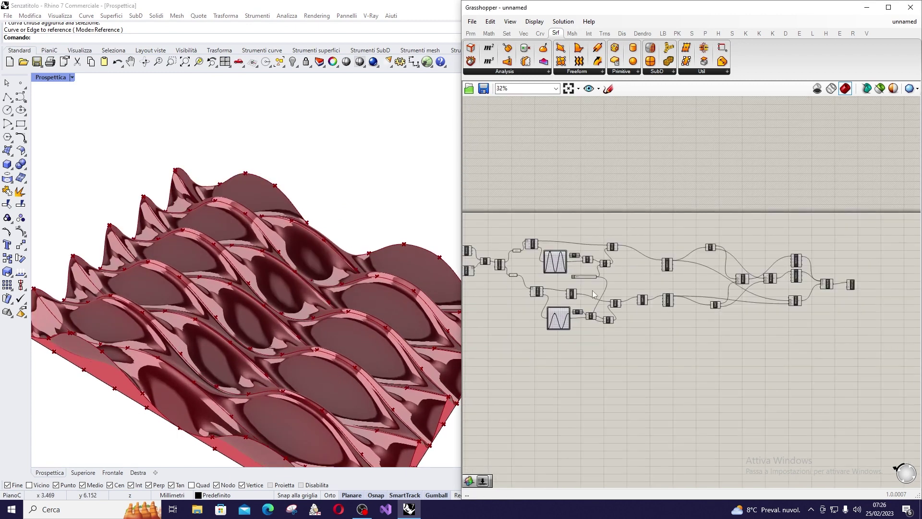
drag(559, 233, 837, 377)
scroll(826, 312, up, 8)
middle_click(837, 276)
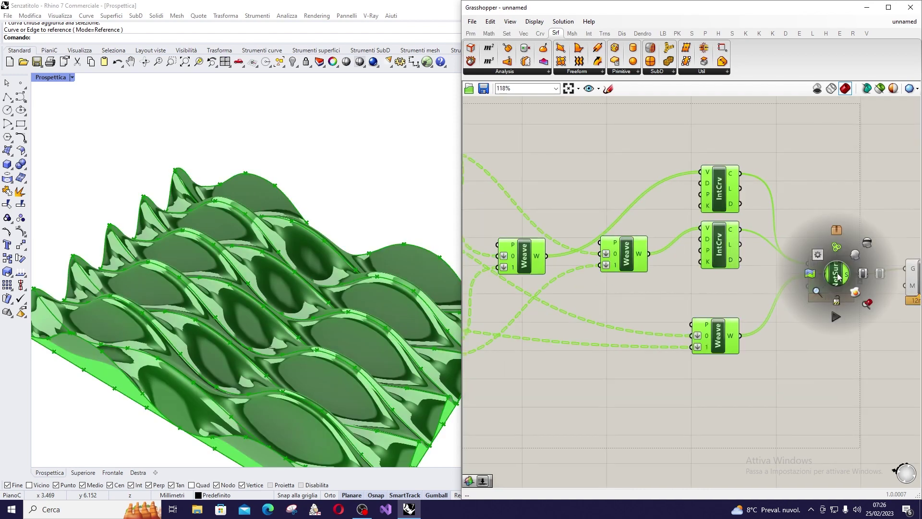
click(866, 245)
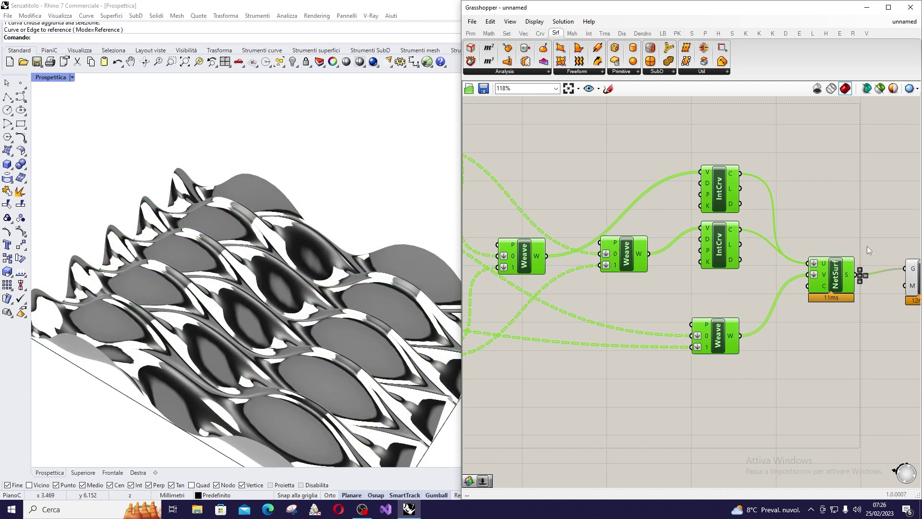
mouse_move(307, 370)
right_down()
mouse_move(294, 348)
mouse_move(329, 361)
right_up()
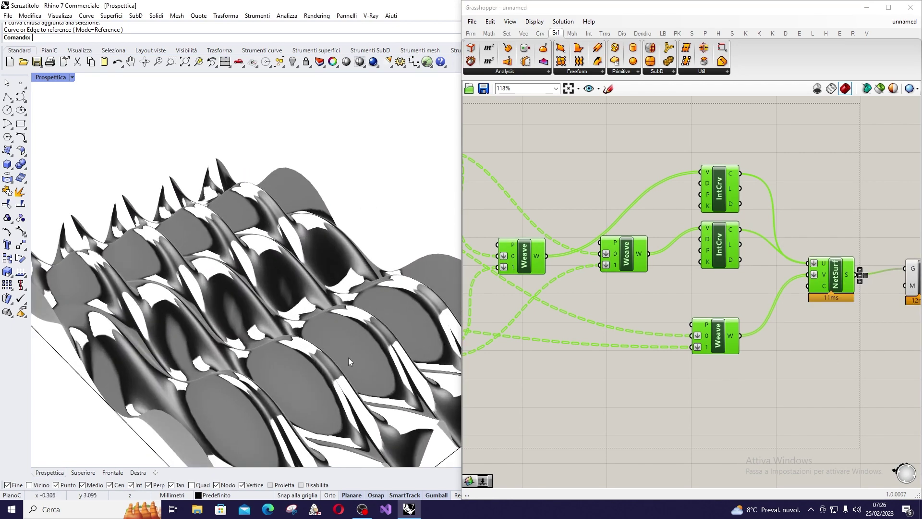
Step: Lower the peak of the upper Graph Mapper's sine curve to about half the graph height and inspect the changed surface
scroll(705, 251, down, 5)
scroll(706, 263, up, 8)
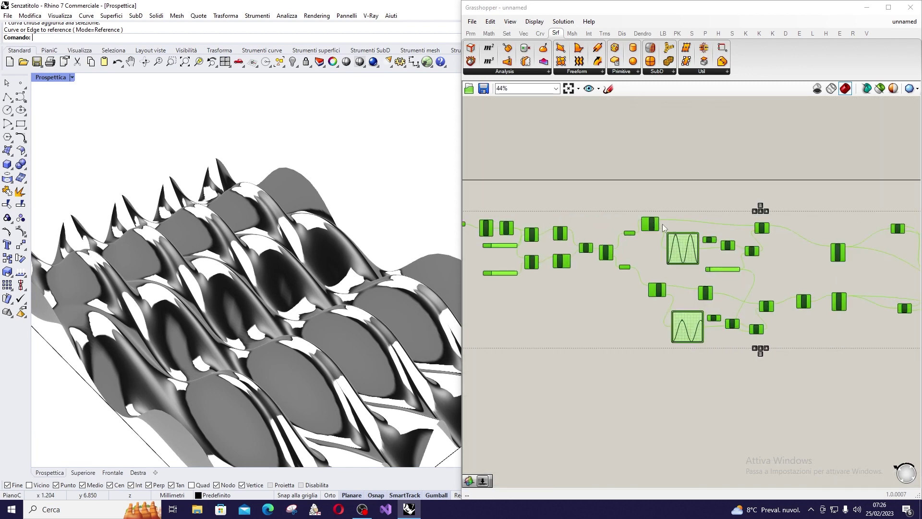
scroll(686, 249, up, 3)
drag(678, 247, 664, 322)
scroll(317, 213, down, 3)
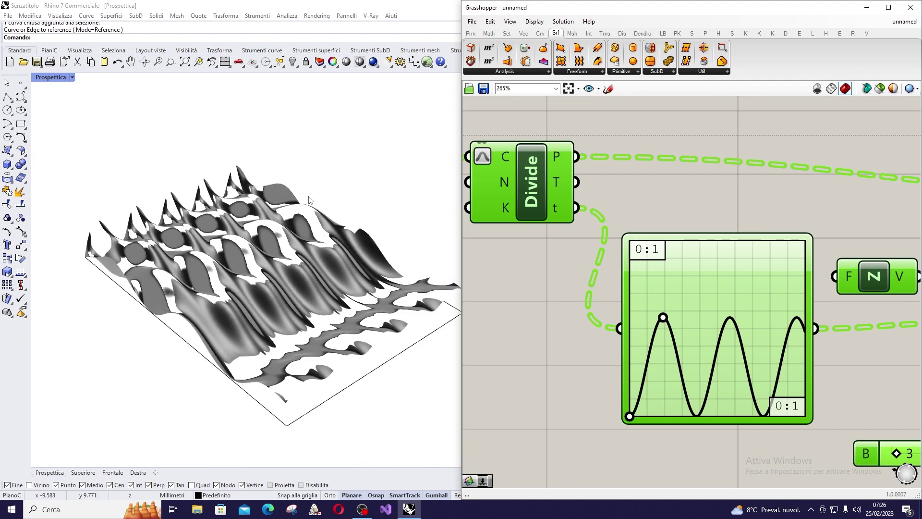
scroll(294, 213, up, 3)
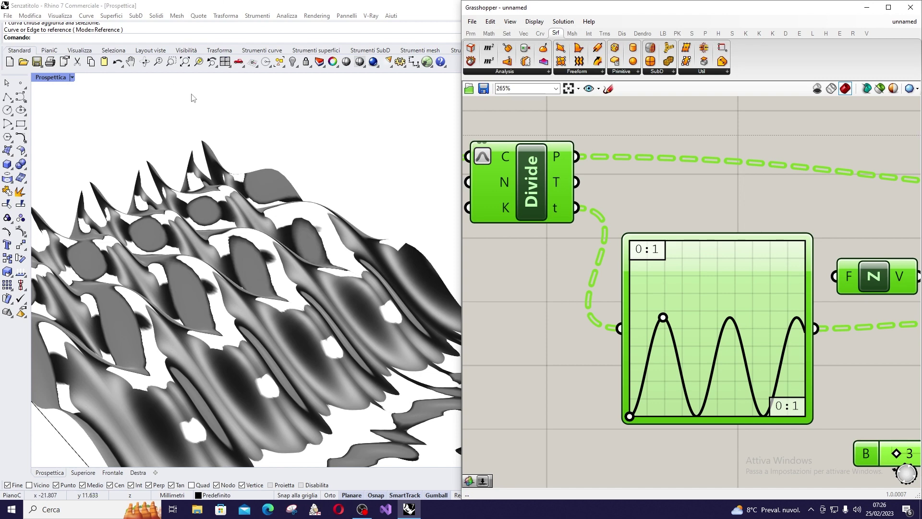
scroll(249, 174, down, 5)
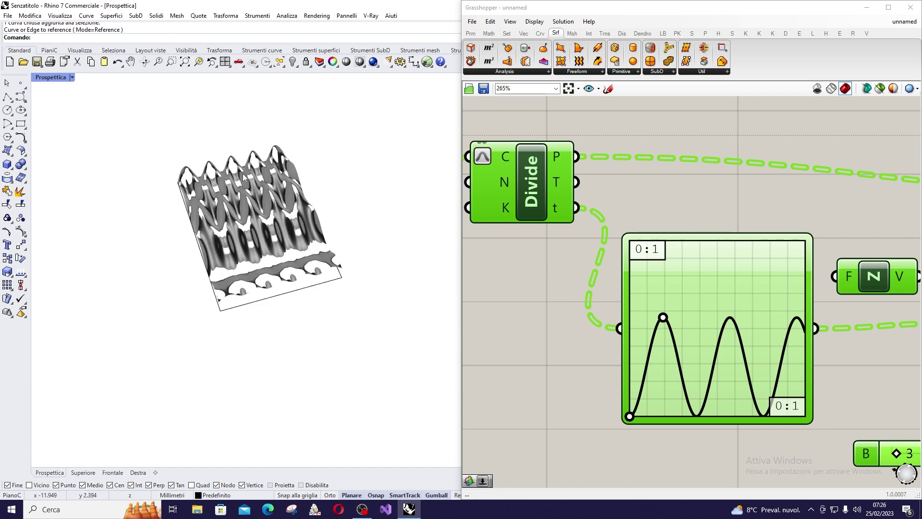
scroll(248, 171, up, 4)
right_drag(252, 180, 331, 237)
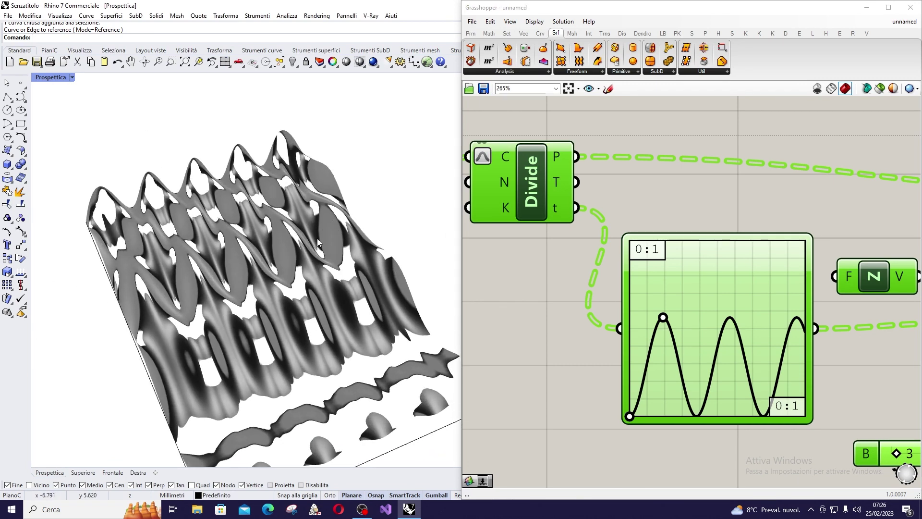